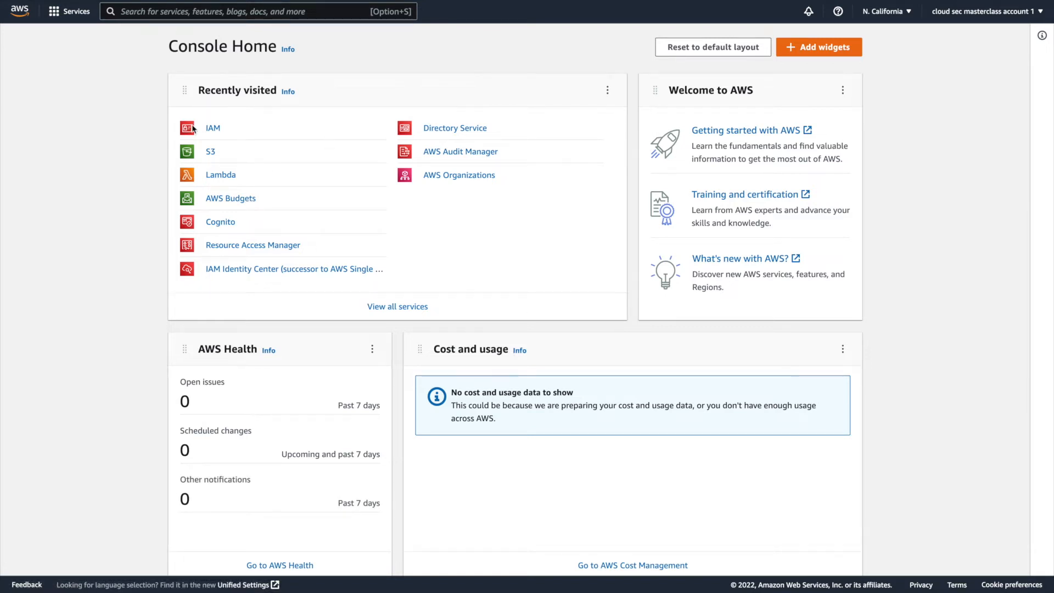
Open the IAM policies list and filter it by type AWS managed.
click(211, 132)
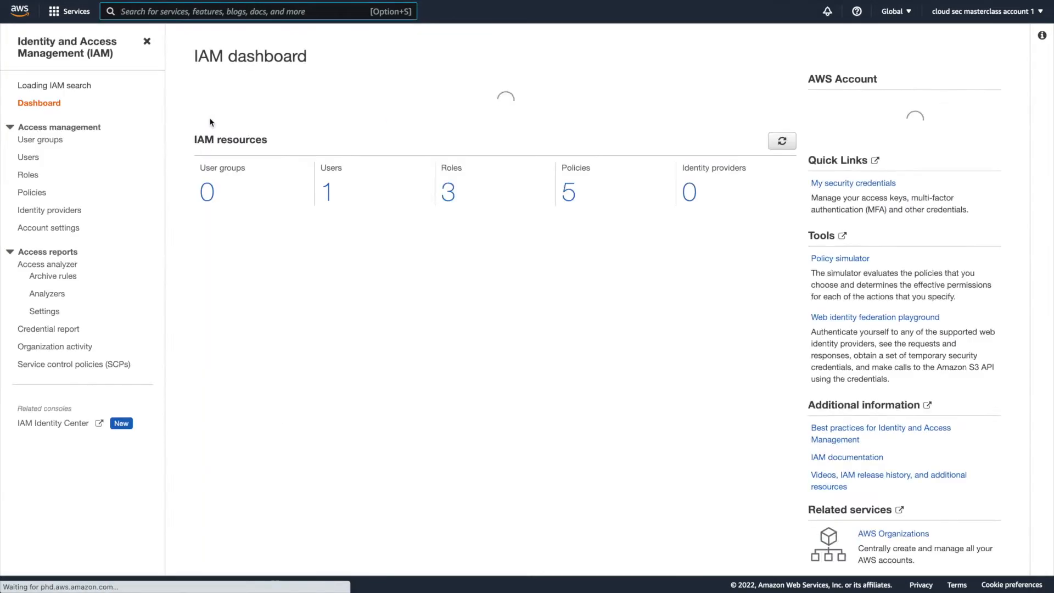
click(31, 200)
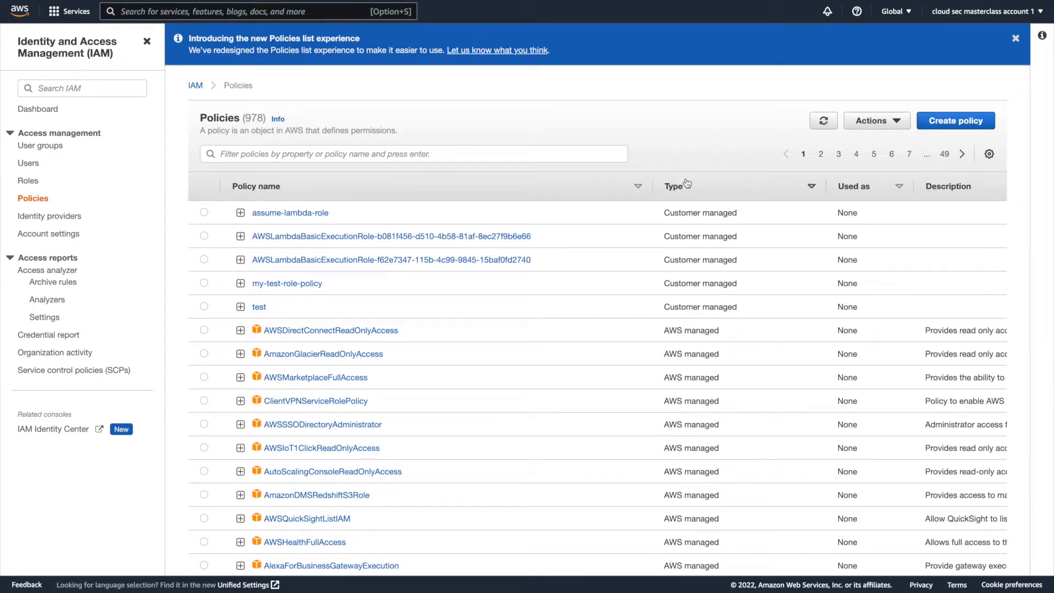
click(352, 155)
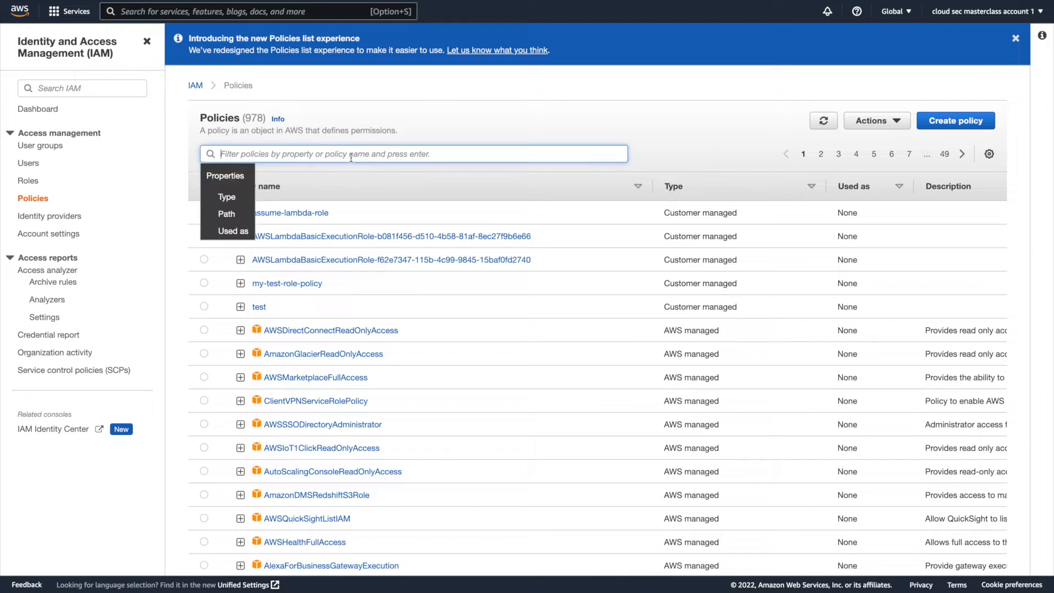
click(239, 198)
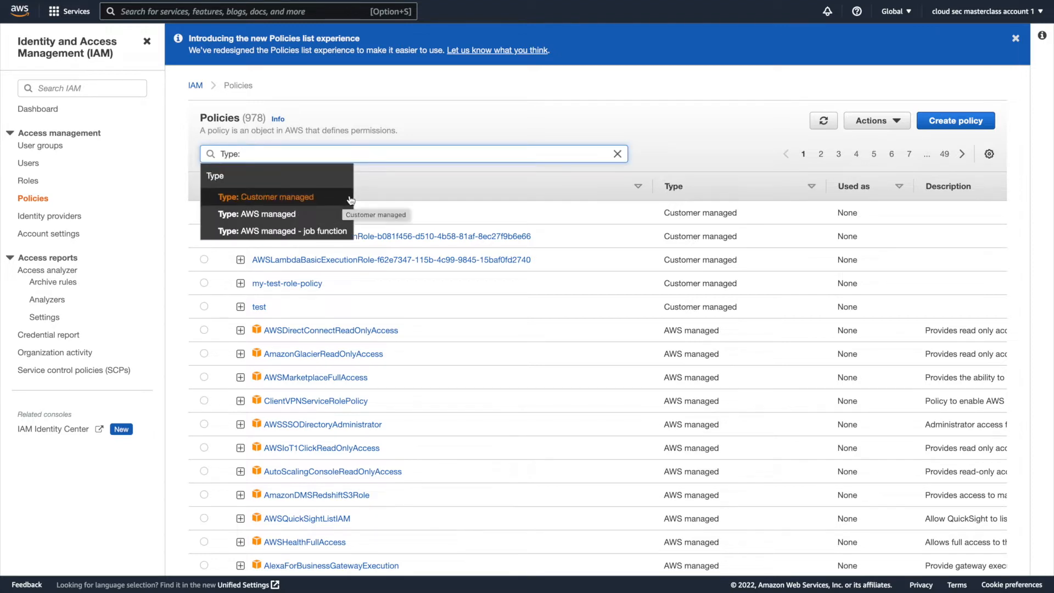
click(269, 217)
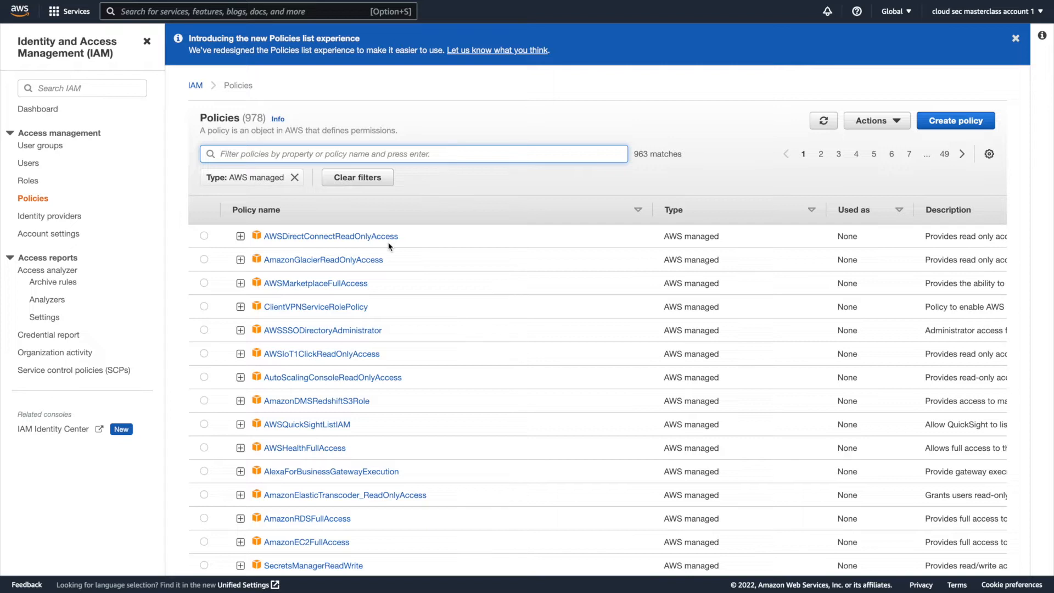
Examine the first four AWS managed policy names, from AWSDirectConnectReadOnlyAccess to ClientVPNServiceRolePolicy.
drag(418, 237, 266, 233)
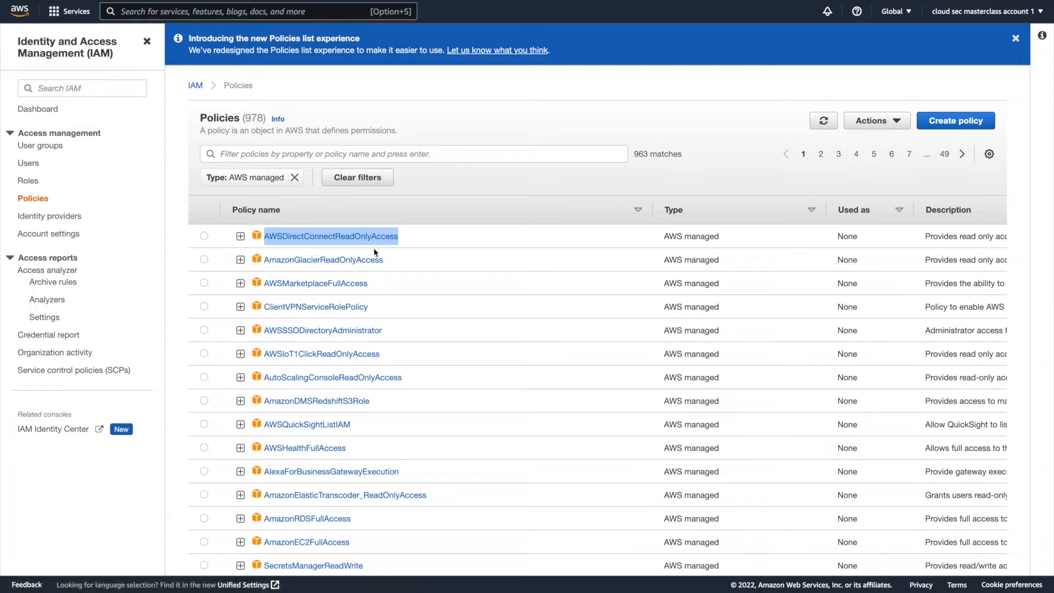
drag(396, 261, 263, 258)
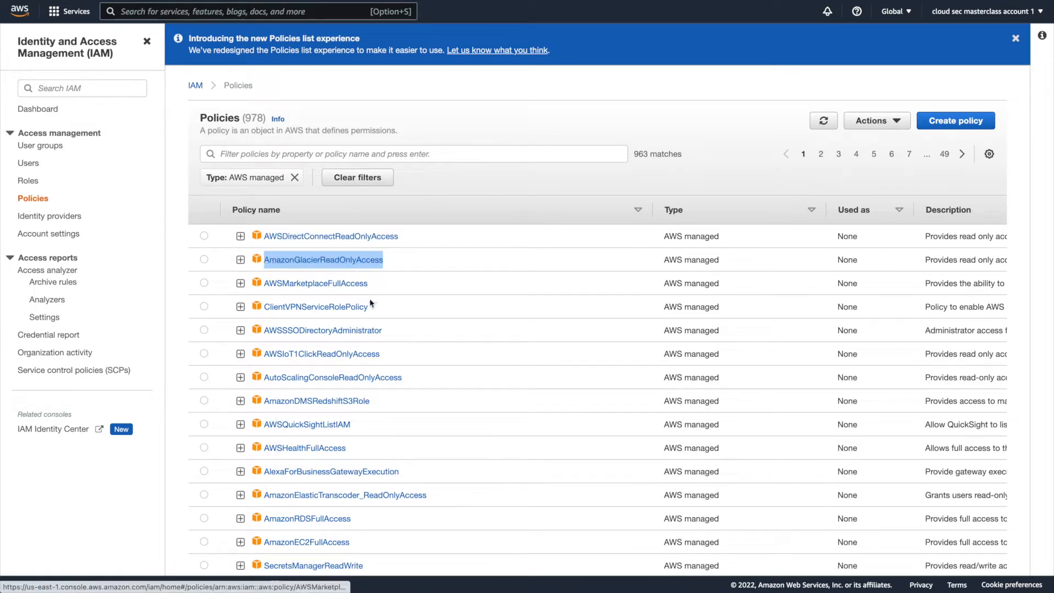
drag(384, 285, 266, 284)
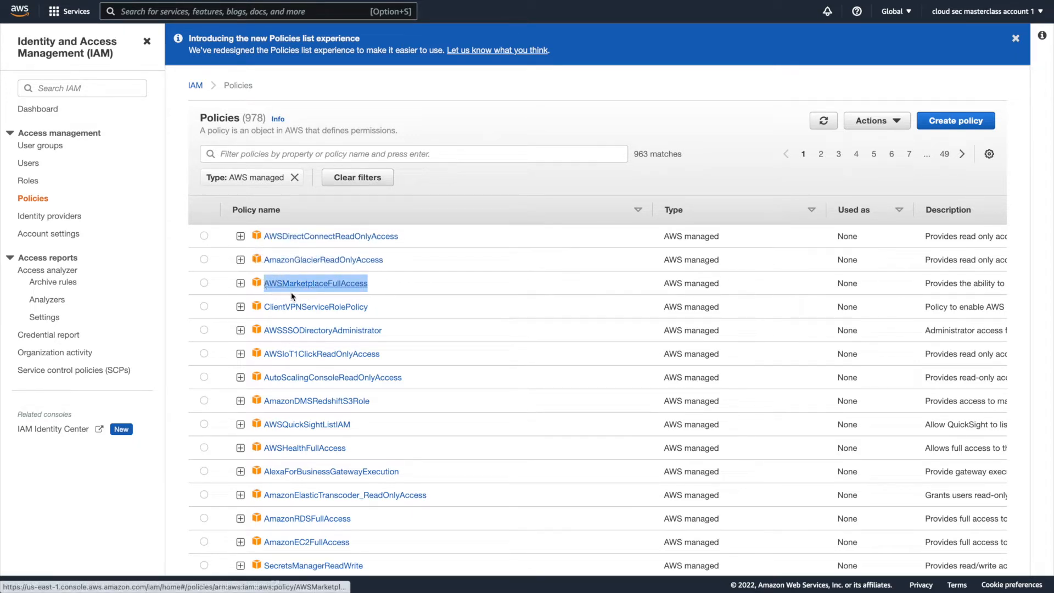
drag(382, 311, 265, 307)
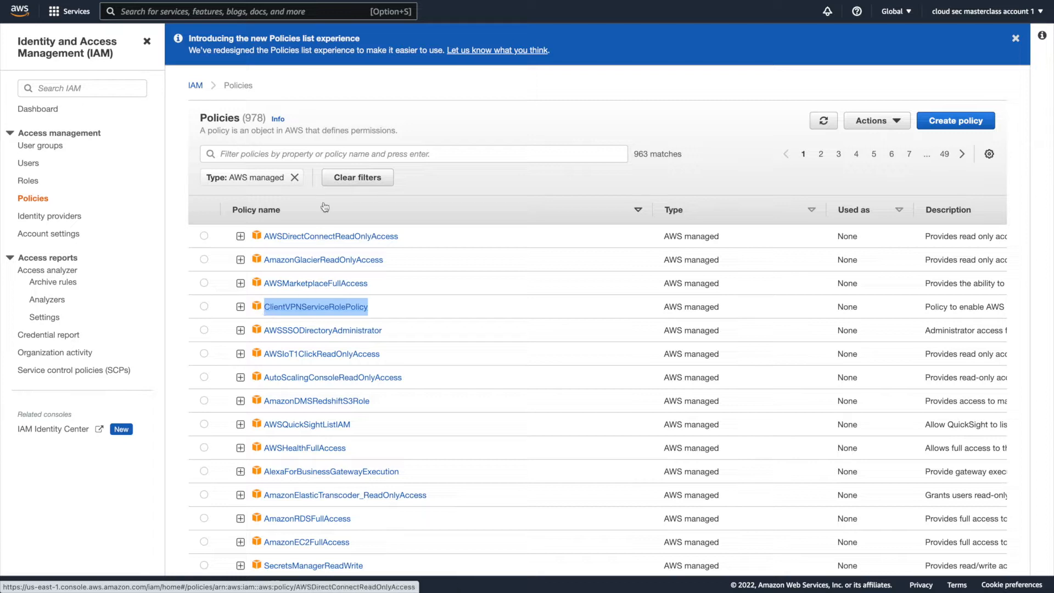
Replace the type filter with AWS managed - job function and examine the policy names from SupportUser to DatabaseAdministrator.
click(294, 178)
click(248, 154)
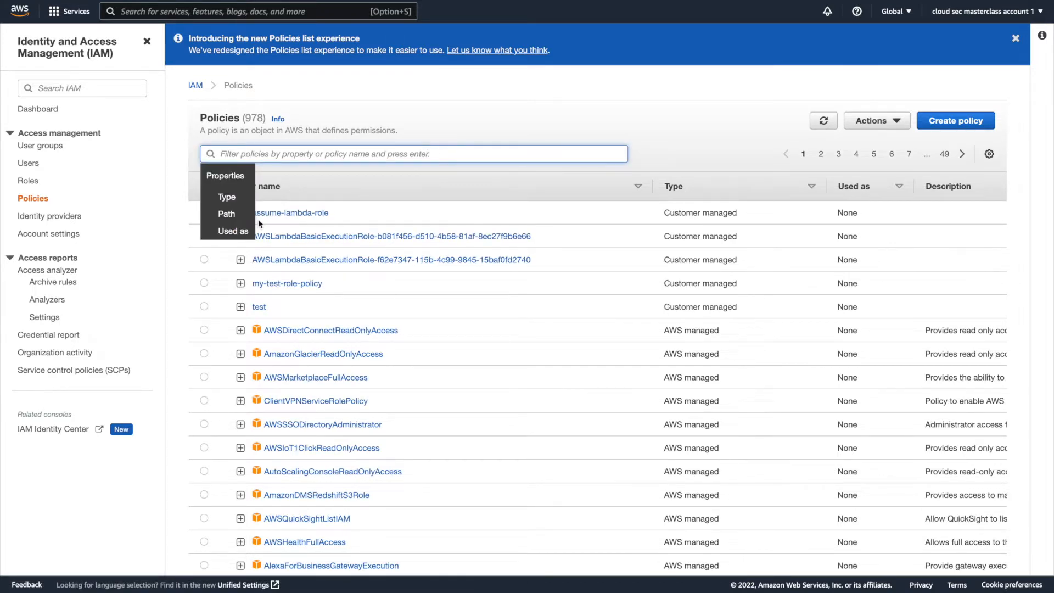
click(227, 196)
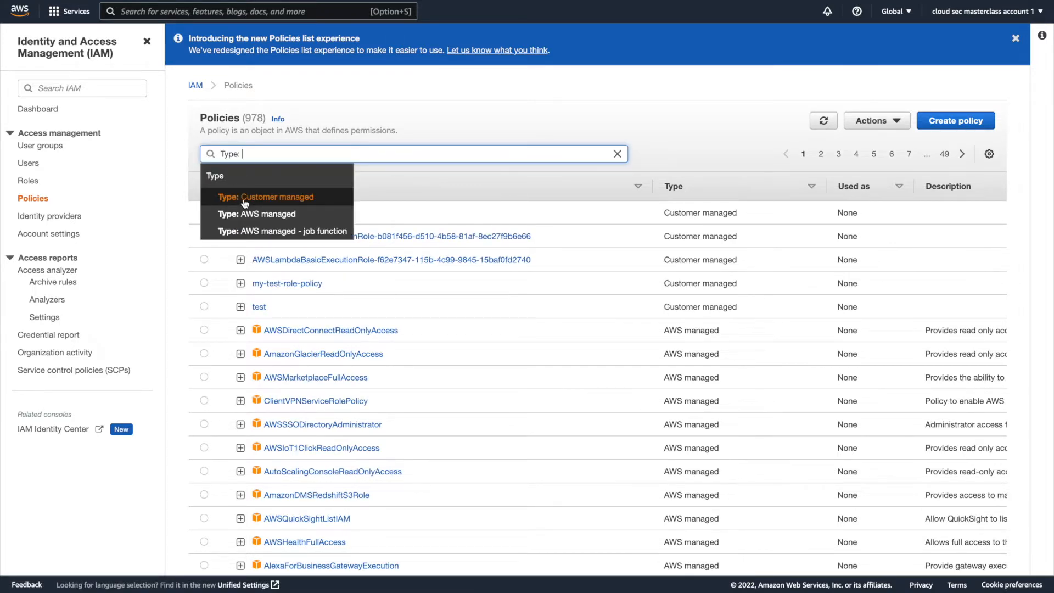
click(323, 232)
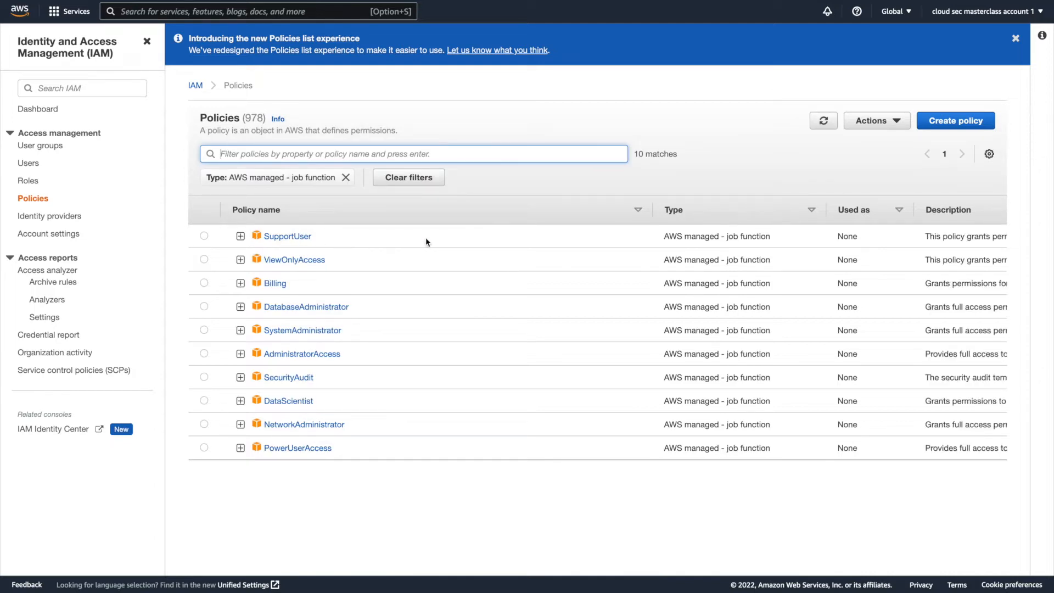
drag(313, 236, 253, 238)
drag(329, 261, 239, 285)
drag(355, 316, 257, 317)
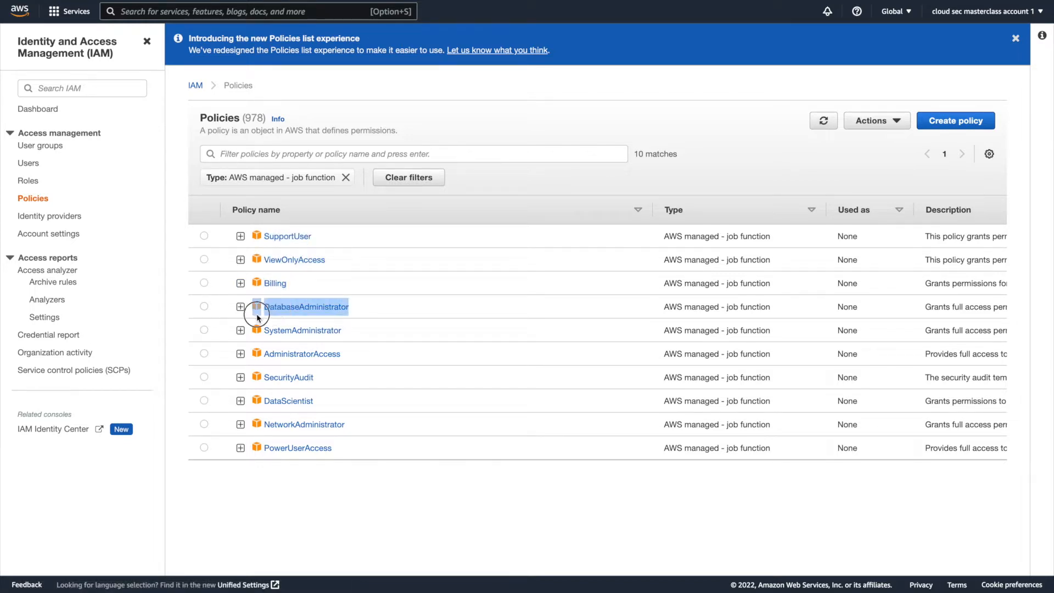
click(326, 535)
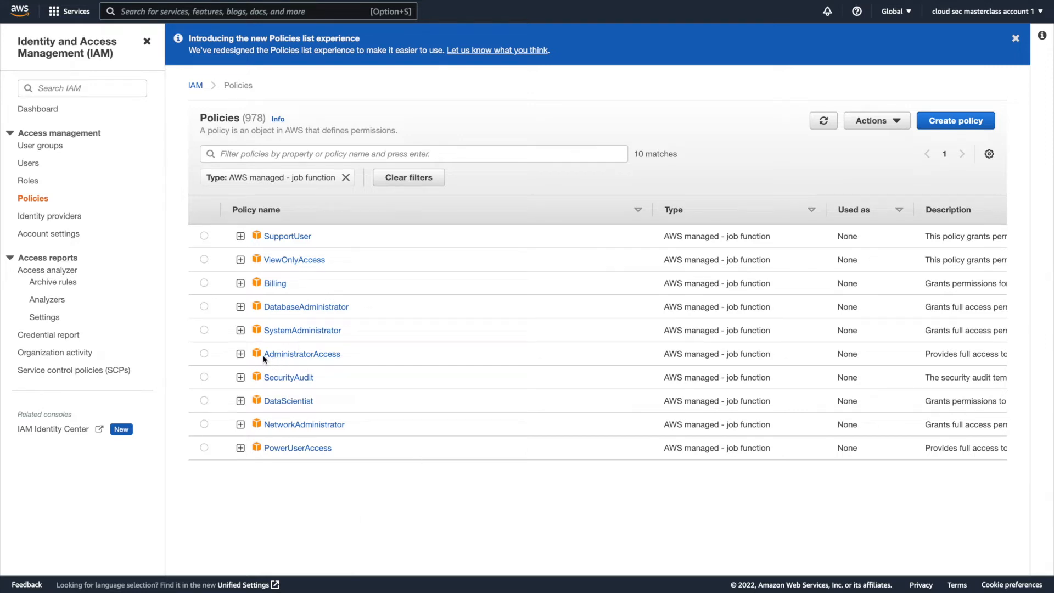
Examine the AdministratorAccess policy's row, including its description.
drag(351, 357, 267, 354)
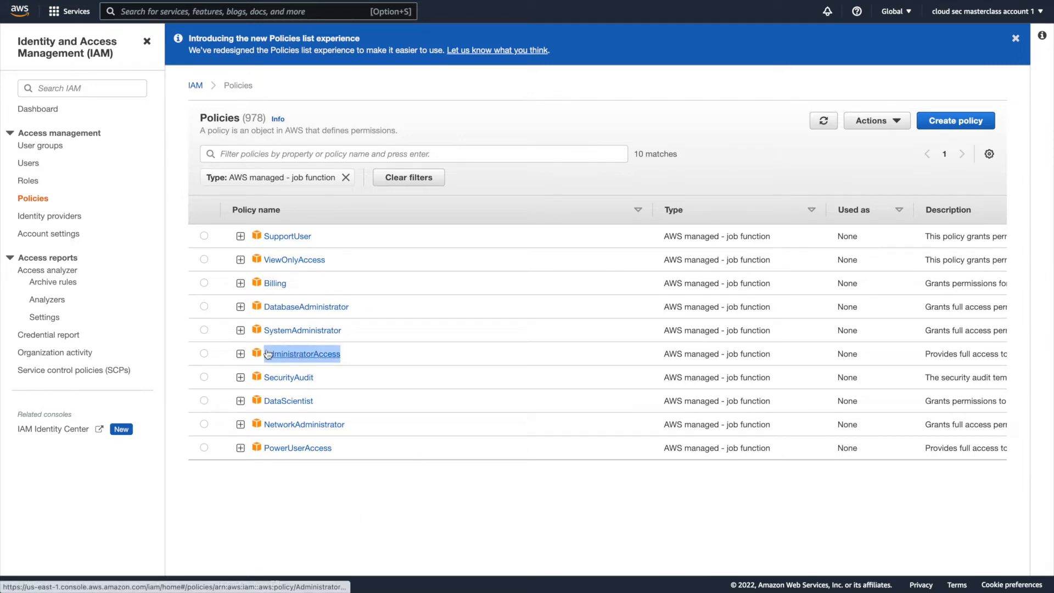
scroll(670, 371, right, 3)
click(848, 354)
drag(849, 354, 953, 336)
scroll(419, 358, left, 3)
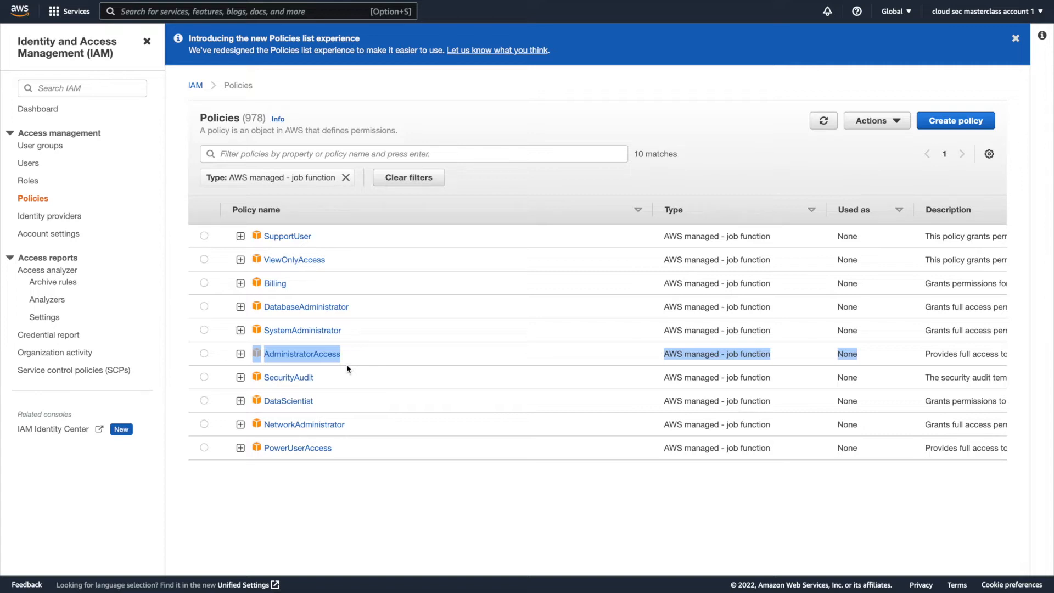
click(361, 473)
Replace the job function filter with type Customer managed to view those policies, and clear the filter.
click(345, 178)
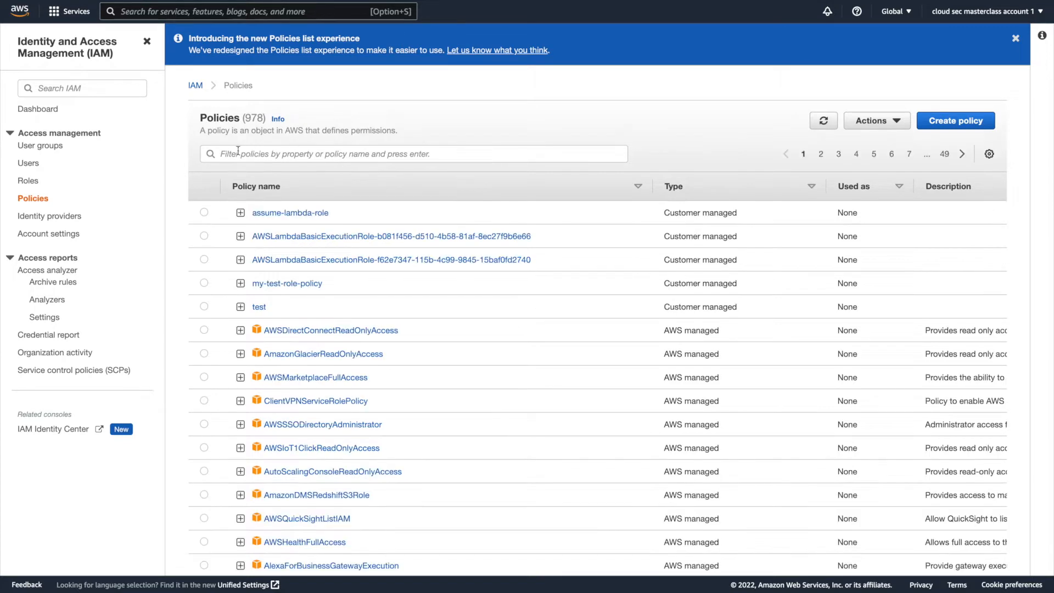
click(246, 154)
click(247, 195)
click(303, 198)
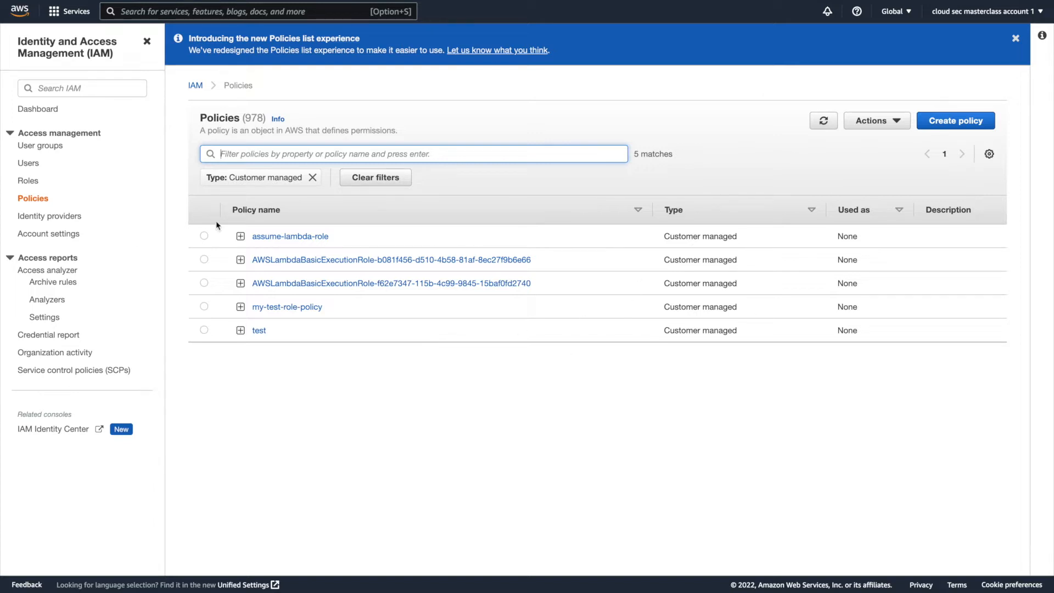
click(312, 177)
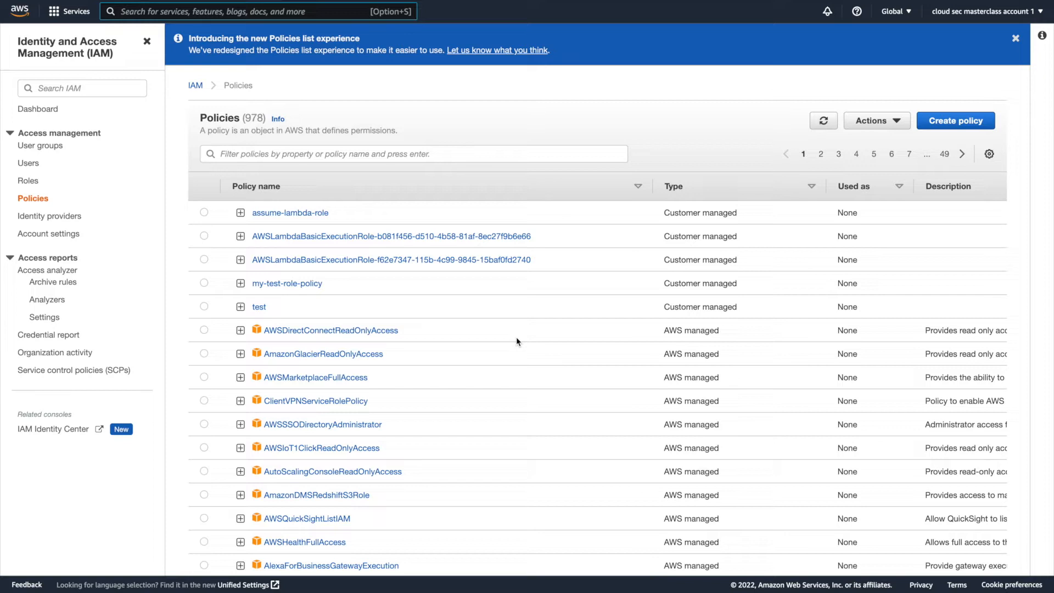
Start creating a new policy, inspect its JSON template and return to the visual editor.
click(962, 122)
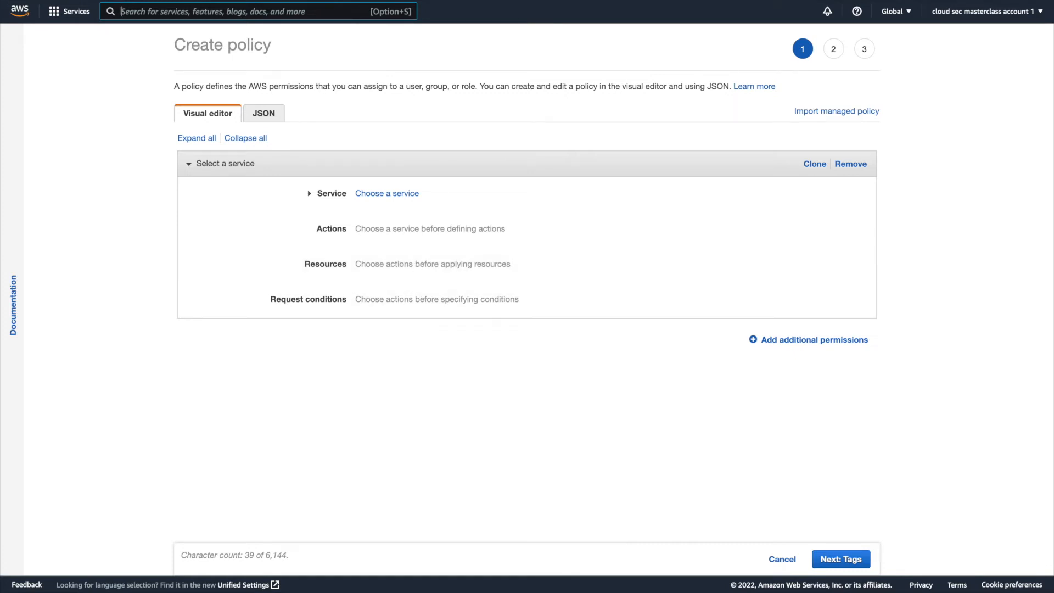
click(261, 120)
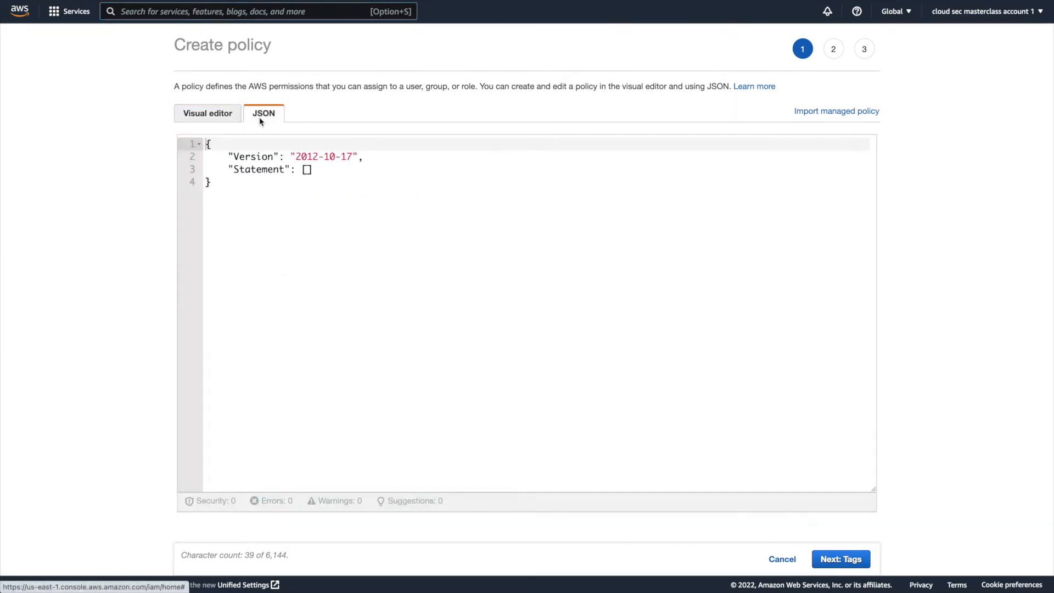
drag(233, 183, 203, 141)
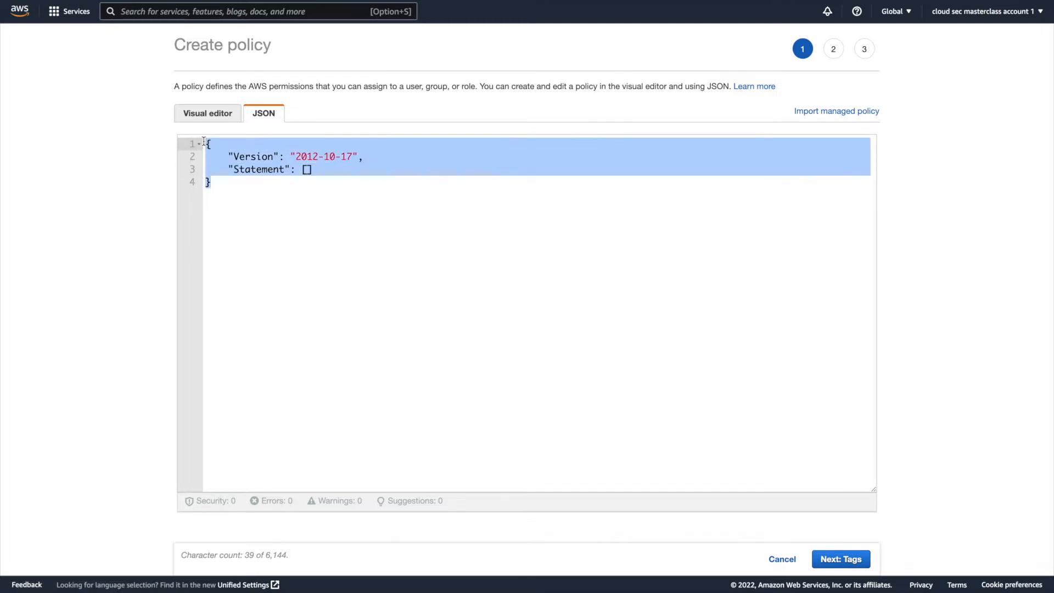
click(216, 116)
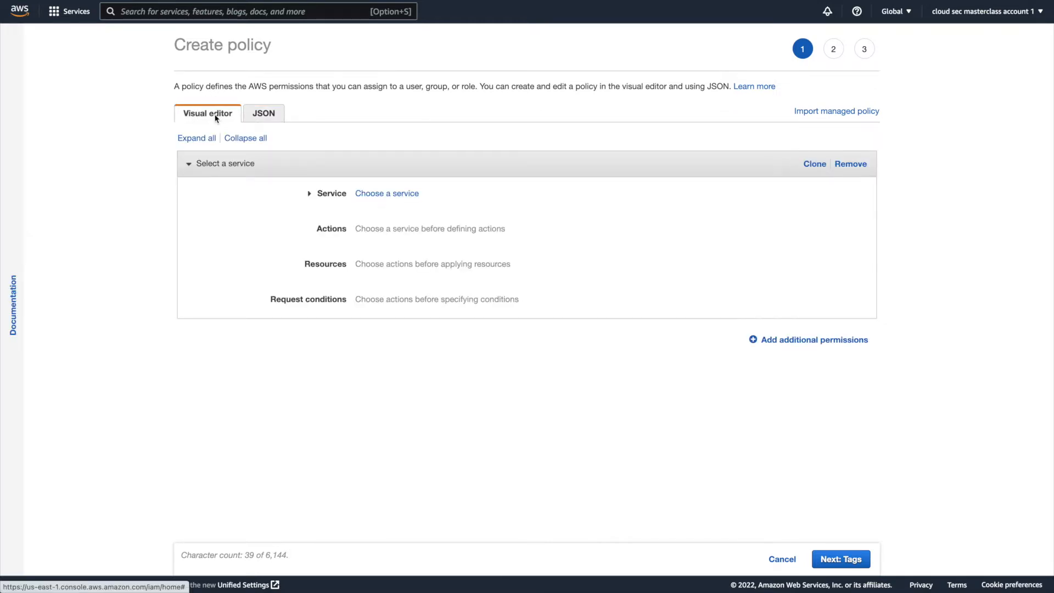
Choose S3 as the policy's service and allow the GetObject action.
click(442, 195)
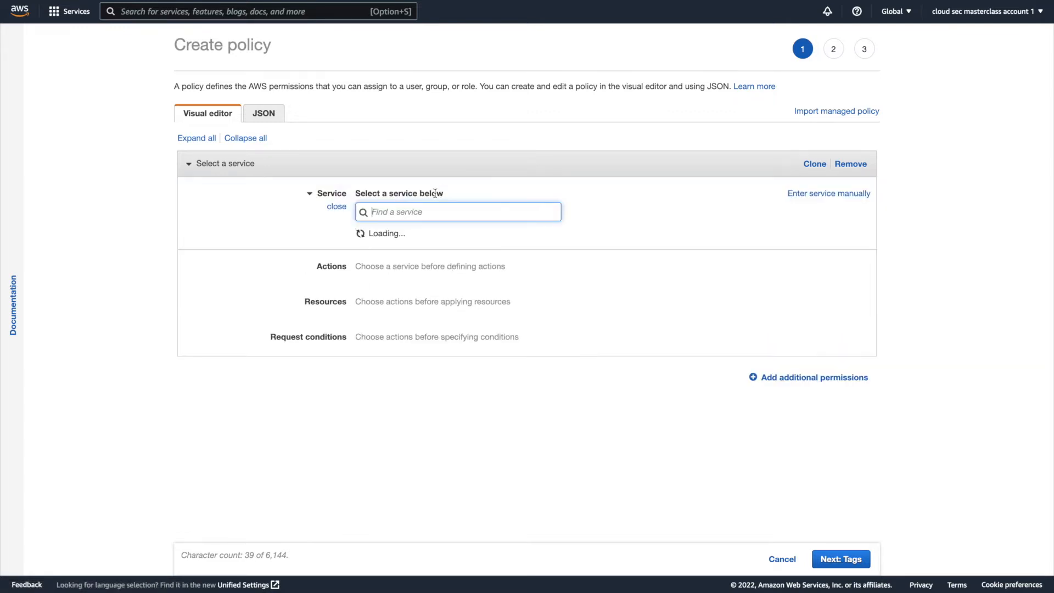
text(s3)
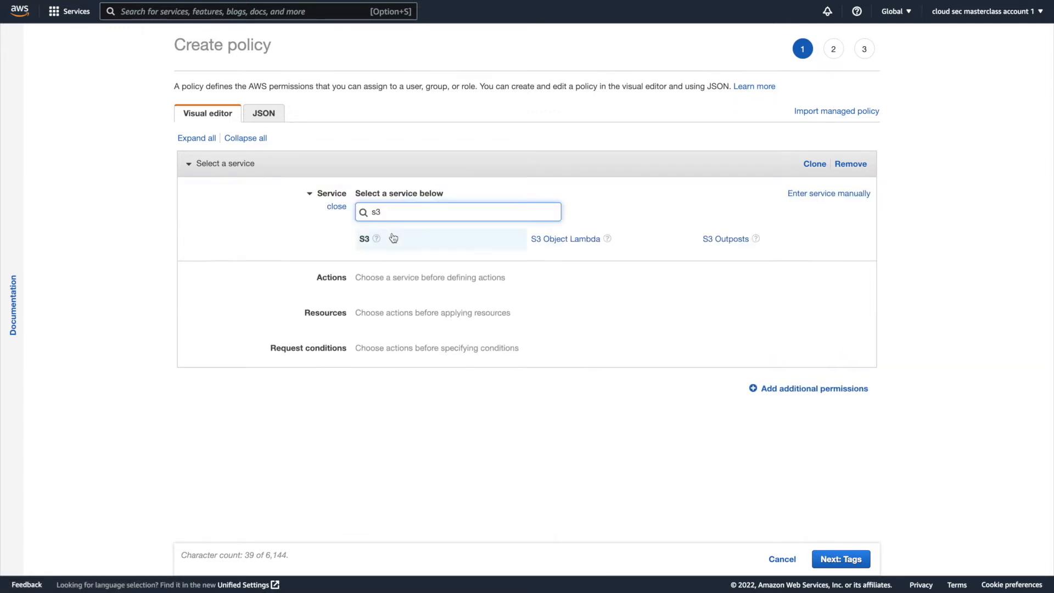
click(387, 238)
text(getobject)
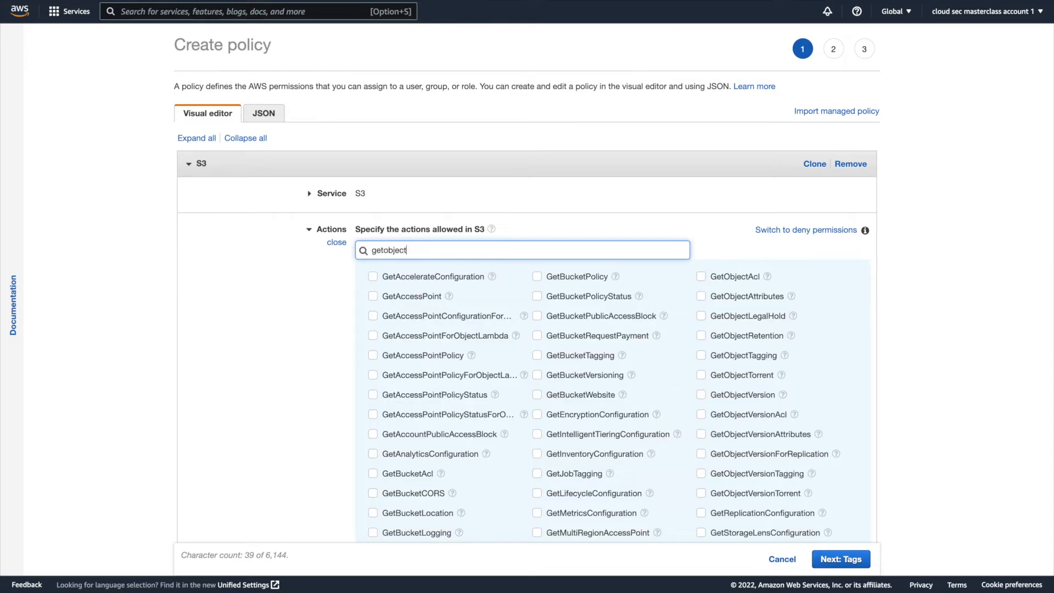
click(373, 276)
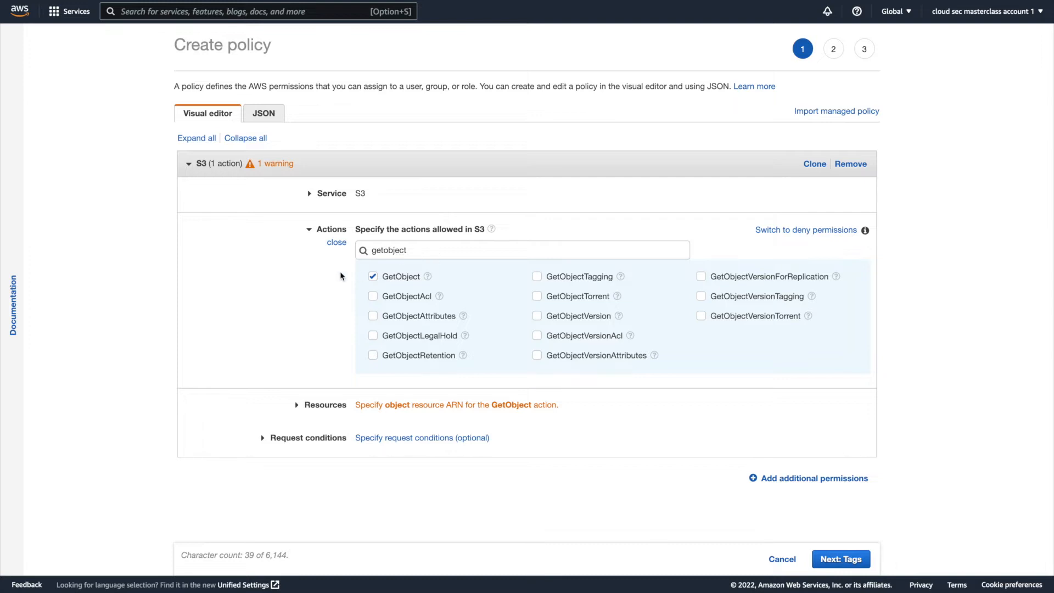
Open the resource settings for the S3 GetObject permission.
scroll(349, 276, down, 1)
scroll(349, 276, down, 1)
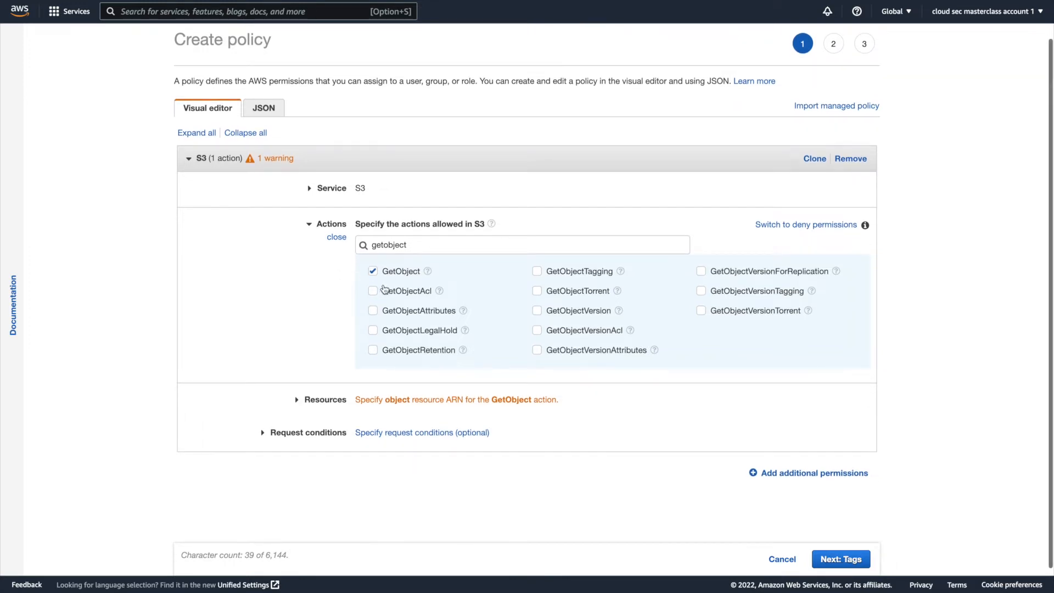
click(594, 402)
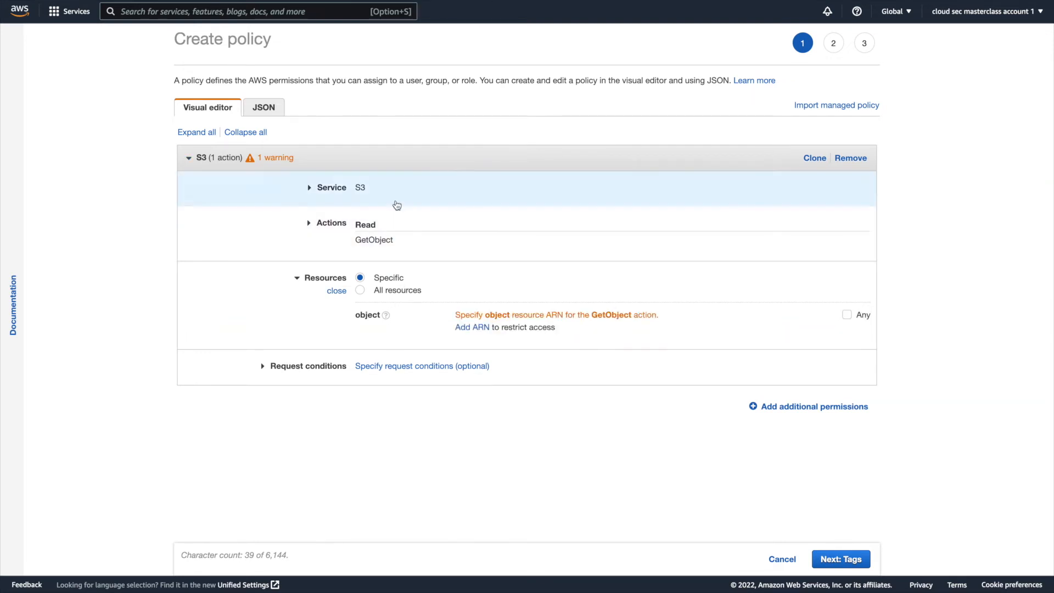
Switch to Amazon S3 and copy the ARN of cloudsecsclass_cover.jpeg in the cloudsec.class bucket.
mouse_move(362, 1)
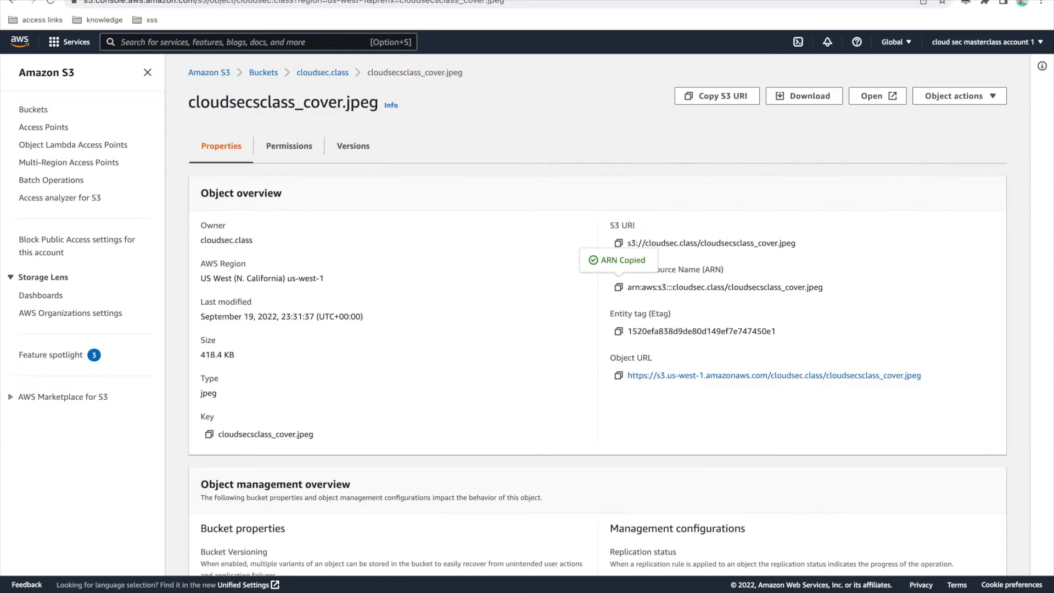
click(322, 42)
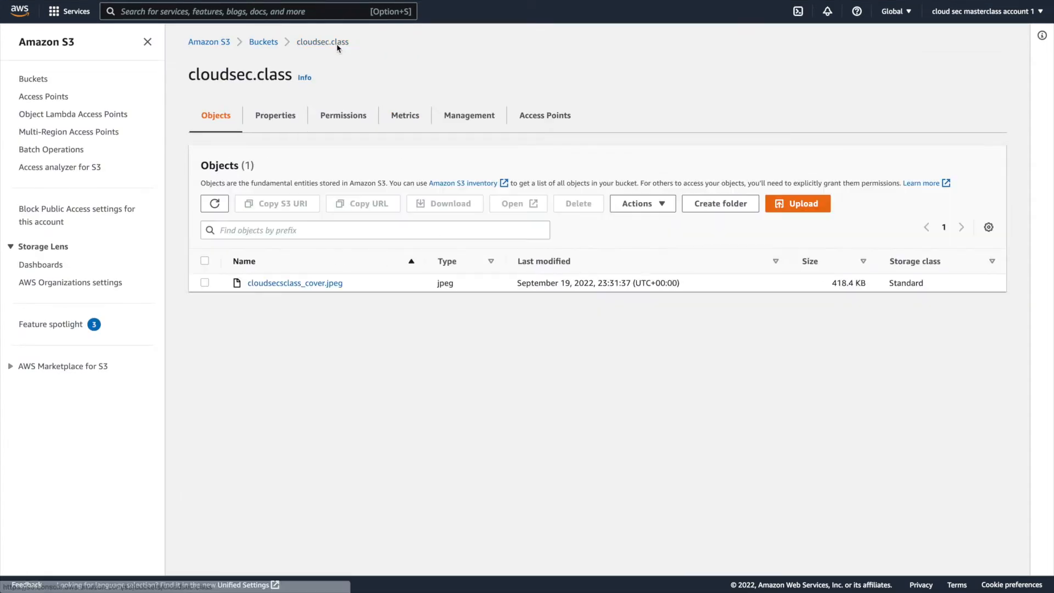
click(297, 283)
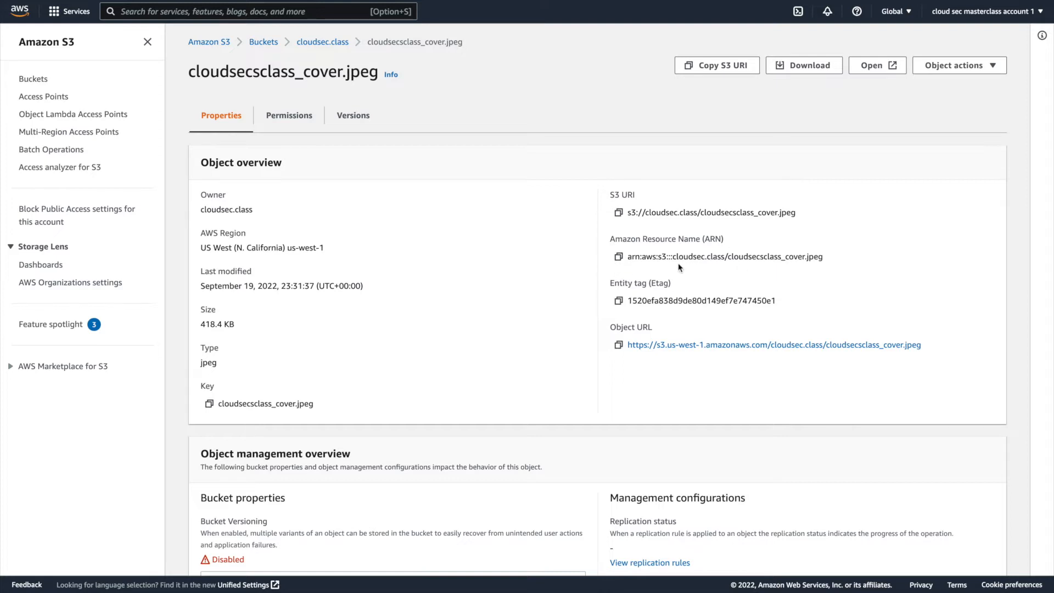
click(619, 257)
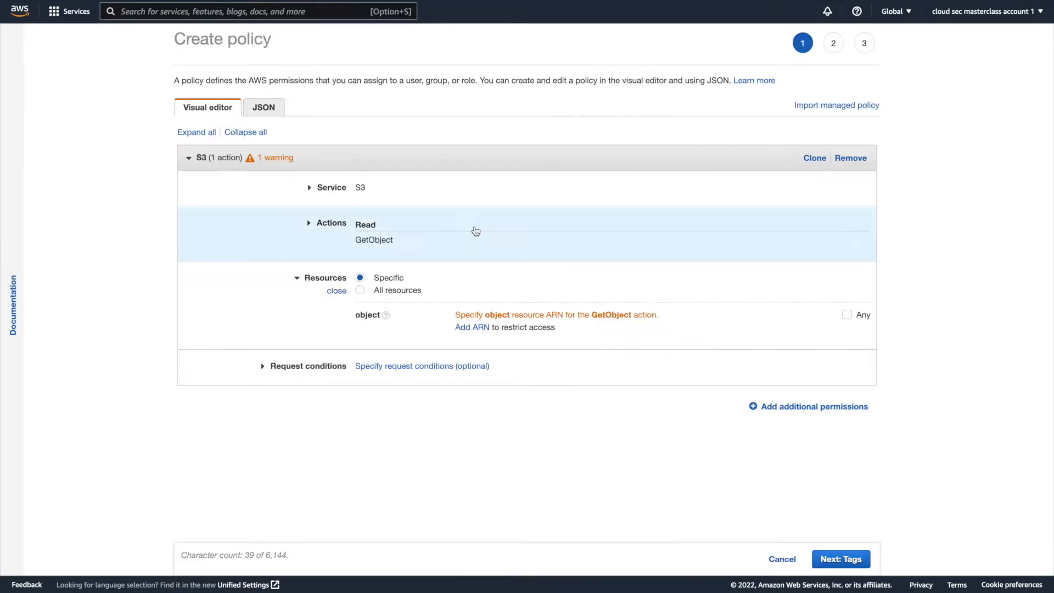
Restrict the GetObject permission to the object ARN arn:aws:s3:::cloudsec.class/cloudsecsclass_cover.jpeg.
click(473, 328)
click(516, 152)
key(ctrl+a)
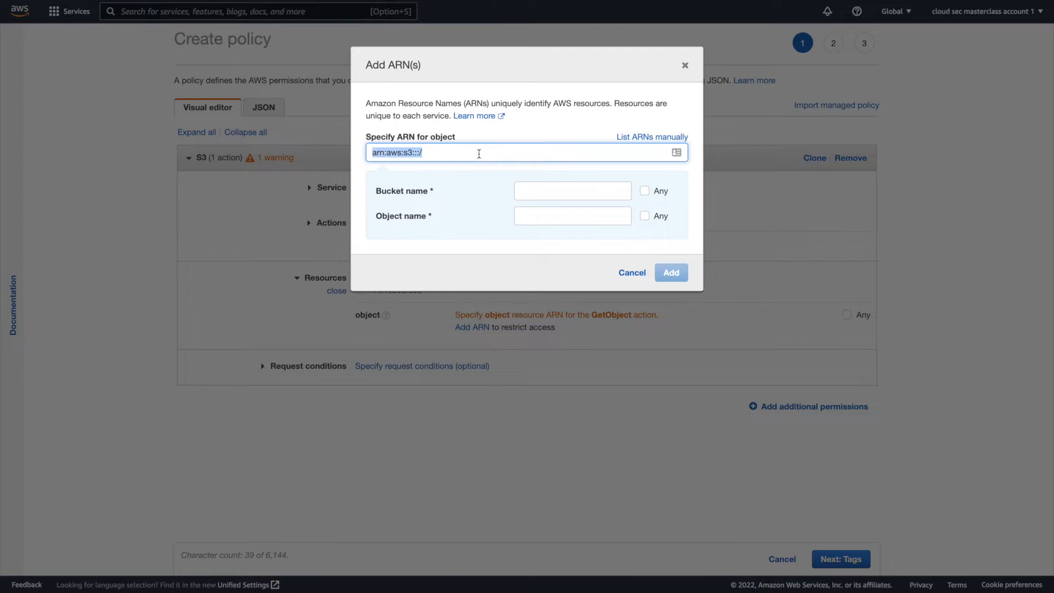
key(ctrl+v)
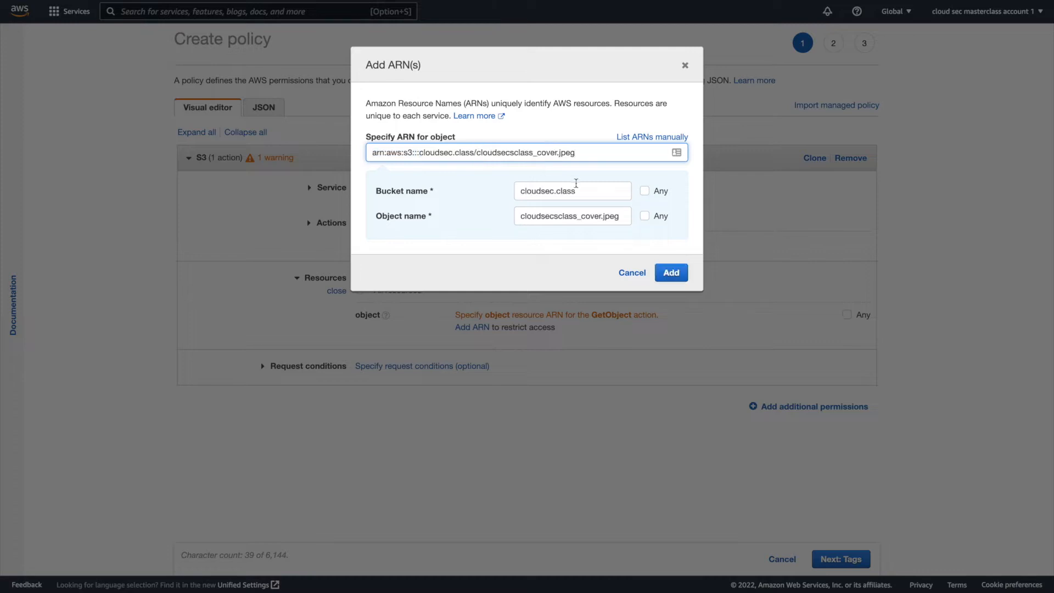
click(667, 271)
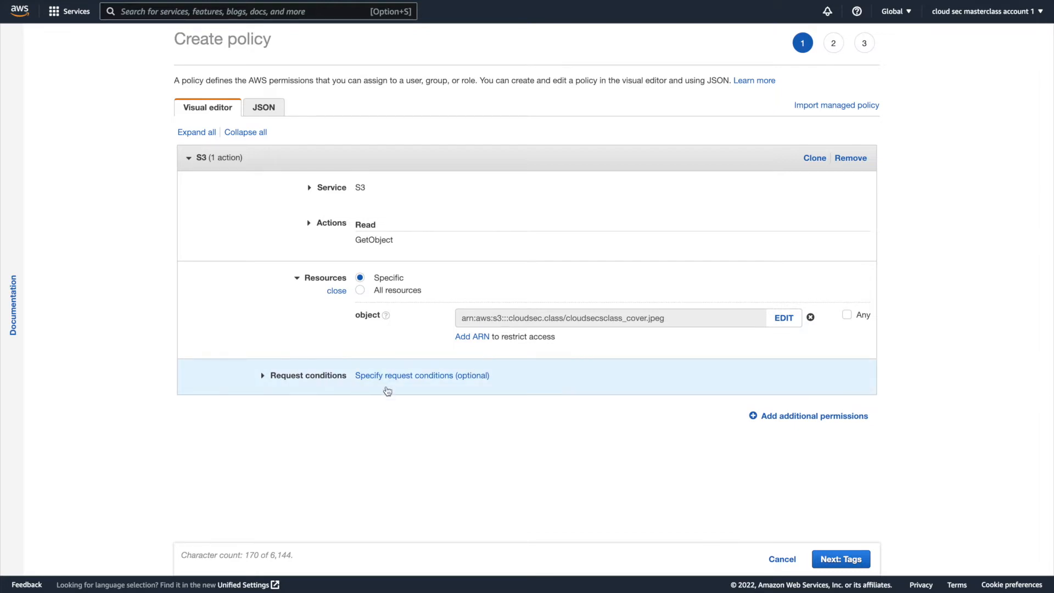
Enable the Source IP request condition for the S3 permission.
click(502, 379)
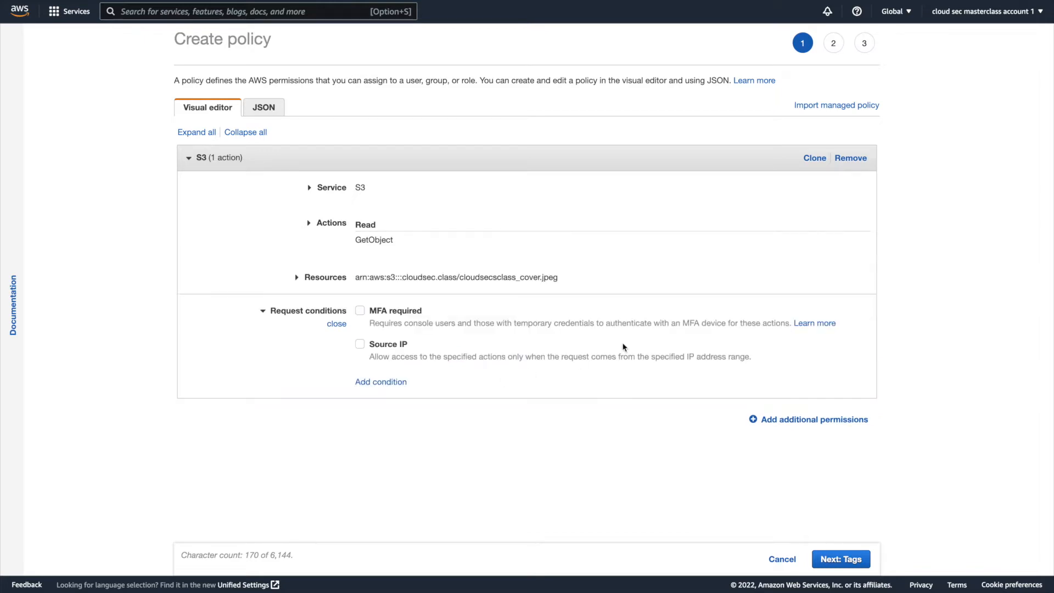
click(360, 344)
click(426, 388)
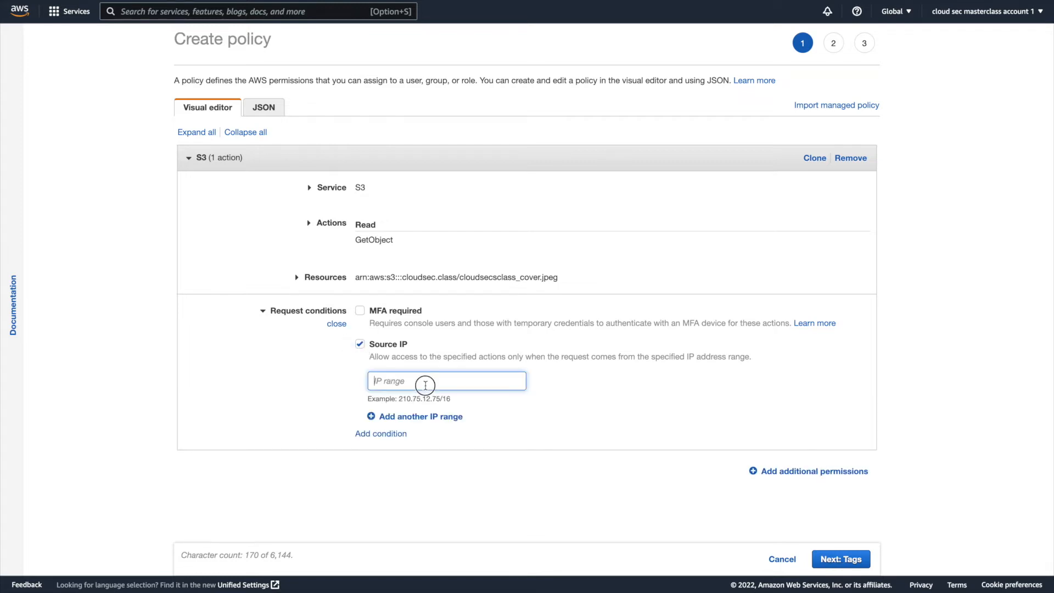
Switch to Terminal, look up the public IP address with curl ipecho.net/plain and select the returned address for copying.
key(super+Tab)
key(super+Tab)
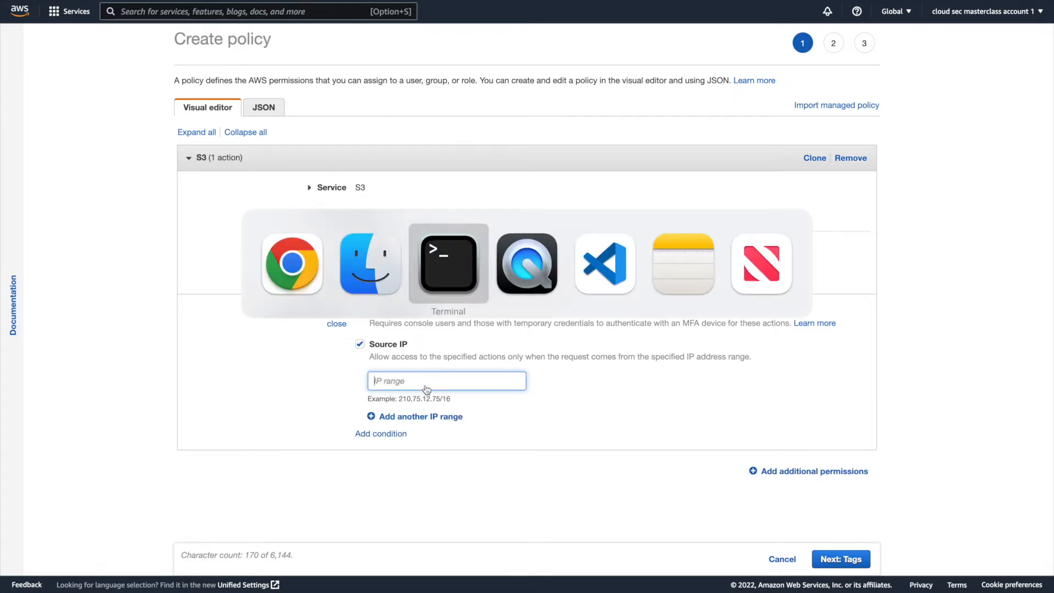
key(Up)
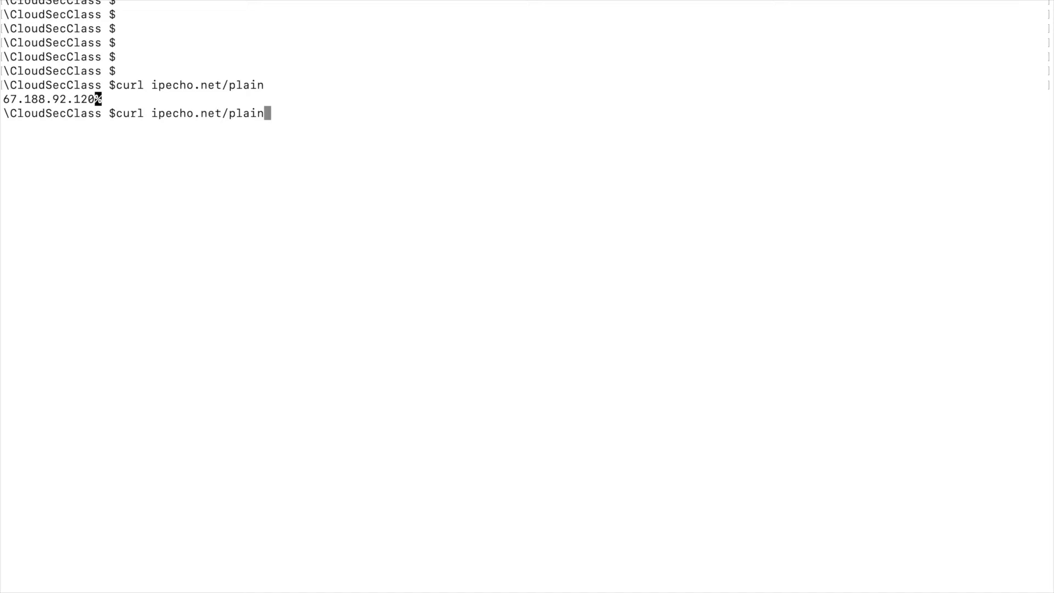
key(Return)
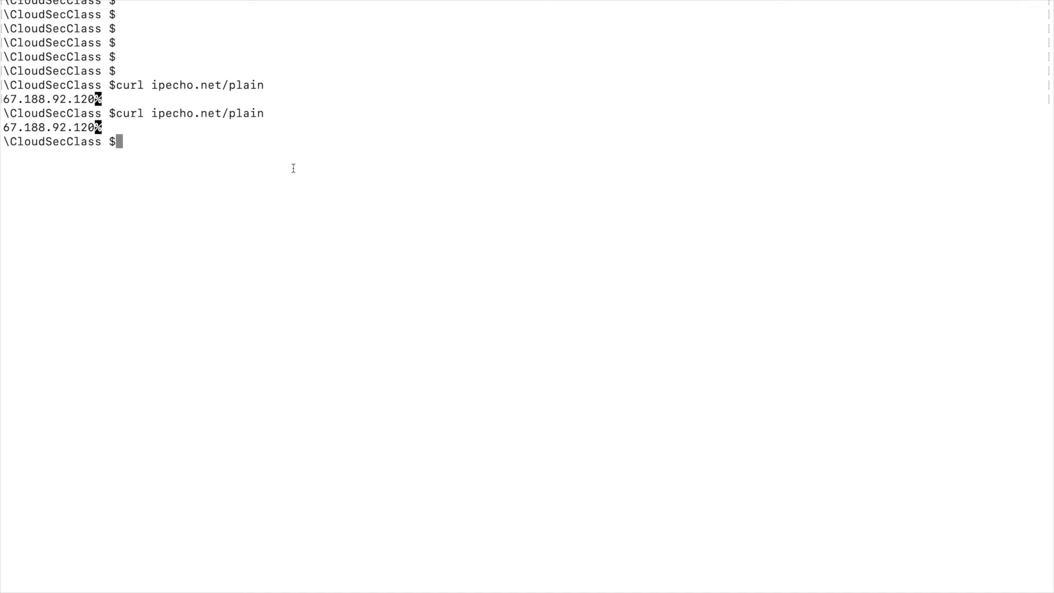
drag(96, 128, 1, 127)
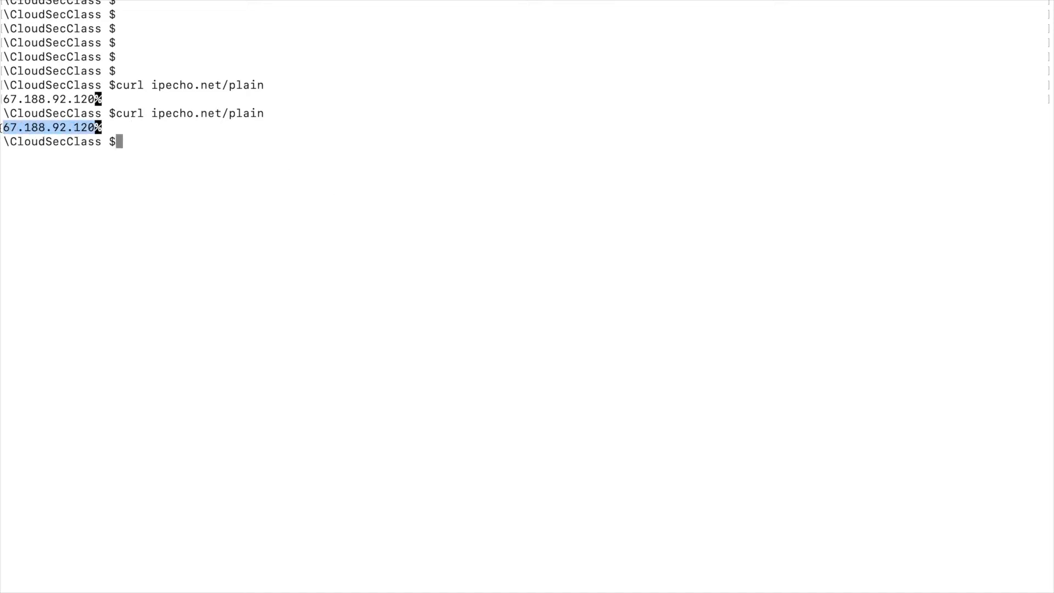
key(super+Tab)
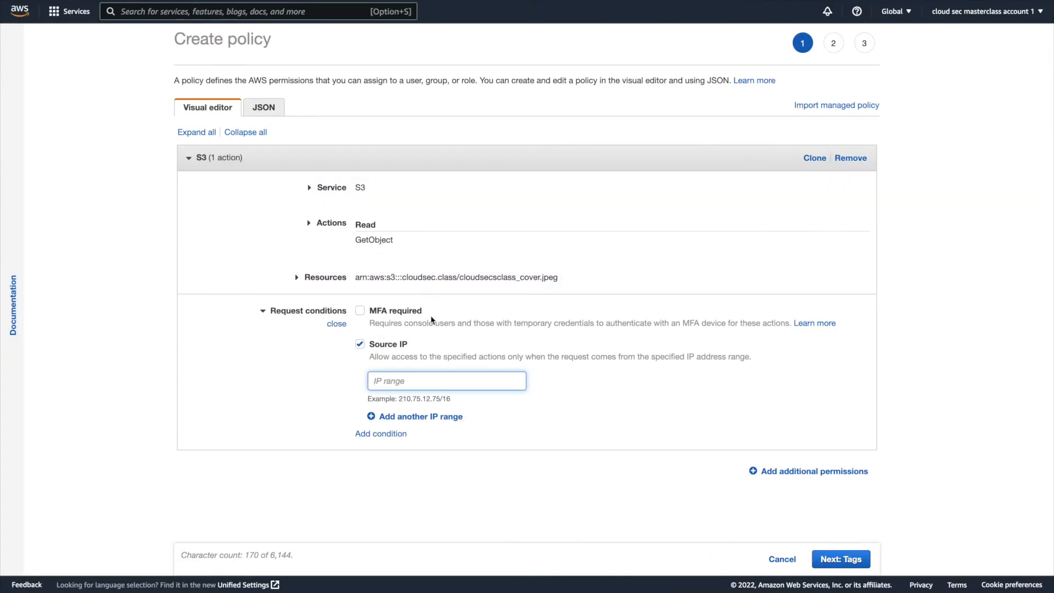
click(416, 379)
key(super+v)
text(/32)
click(632, 454)
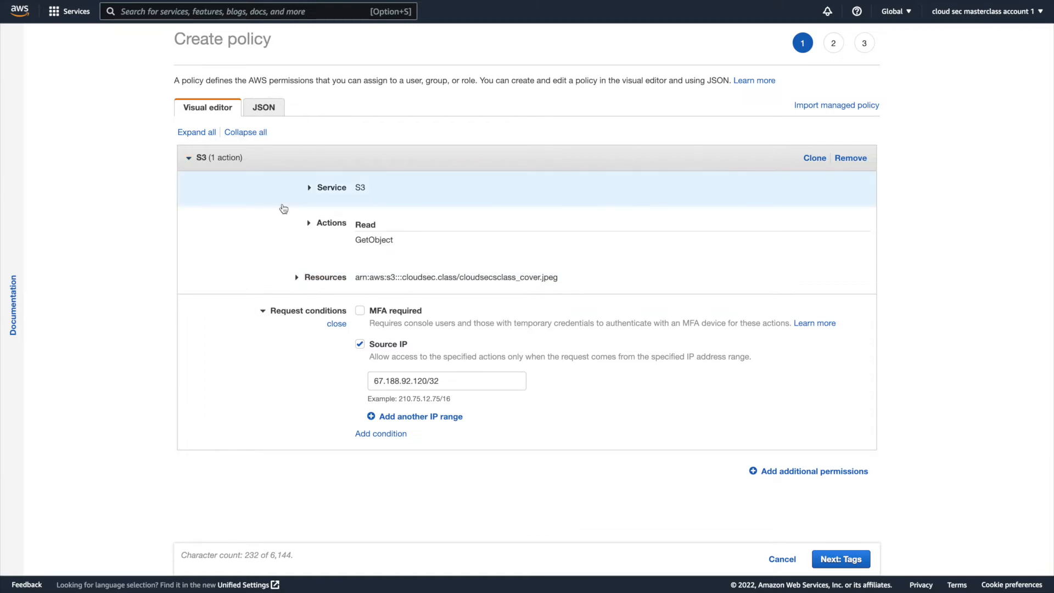
Examine the policy's generated JSON, including its version, statement, effect, action, resource and source IP condition.
click(267, 112)
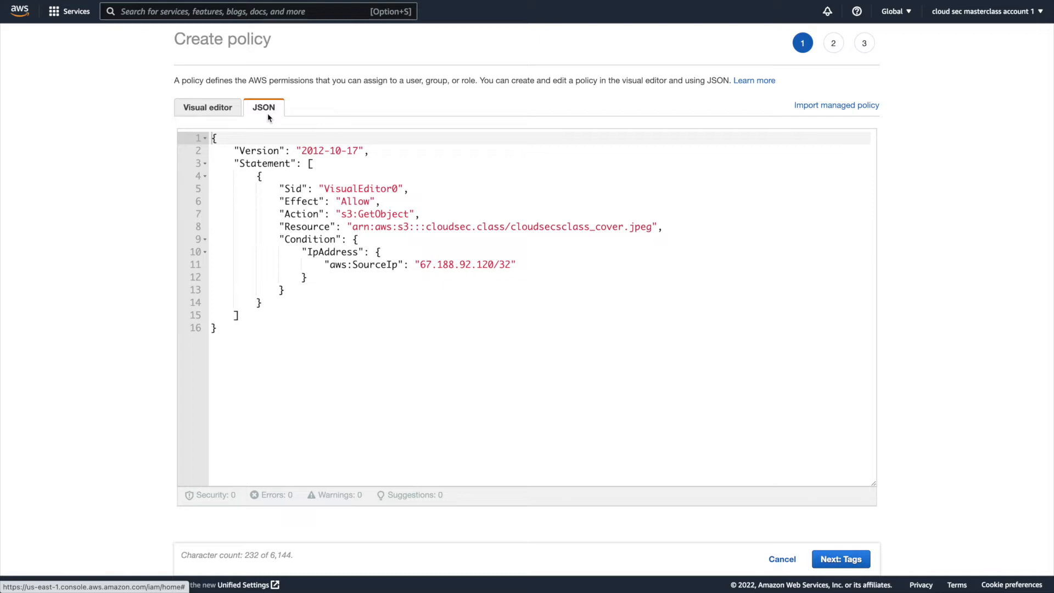
triple_click(256, 151)
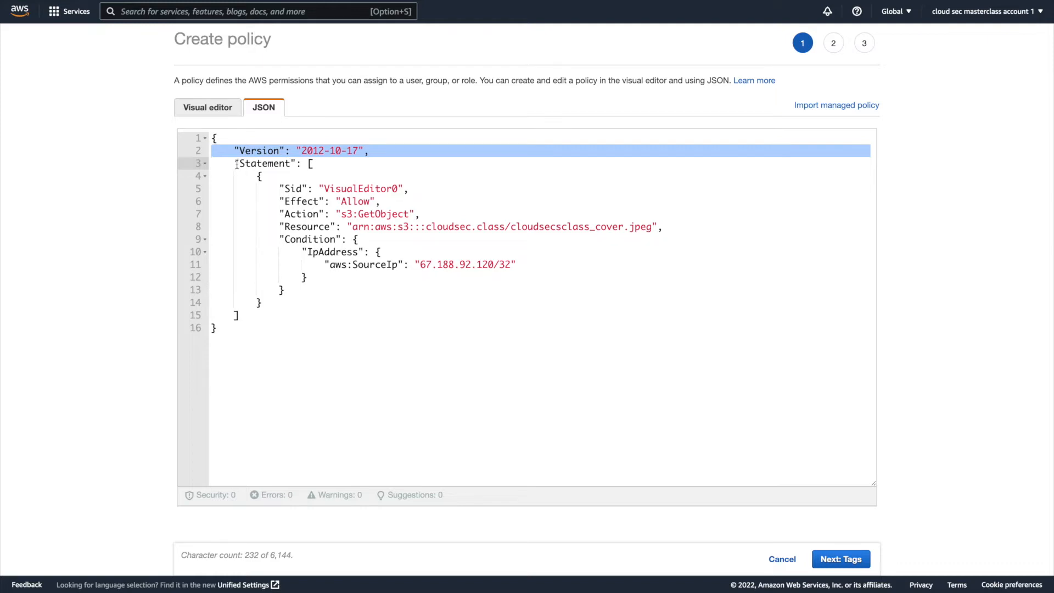
click(269, 276)
drag(269, 276, 211, 178)
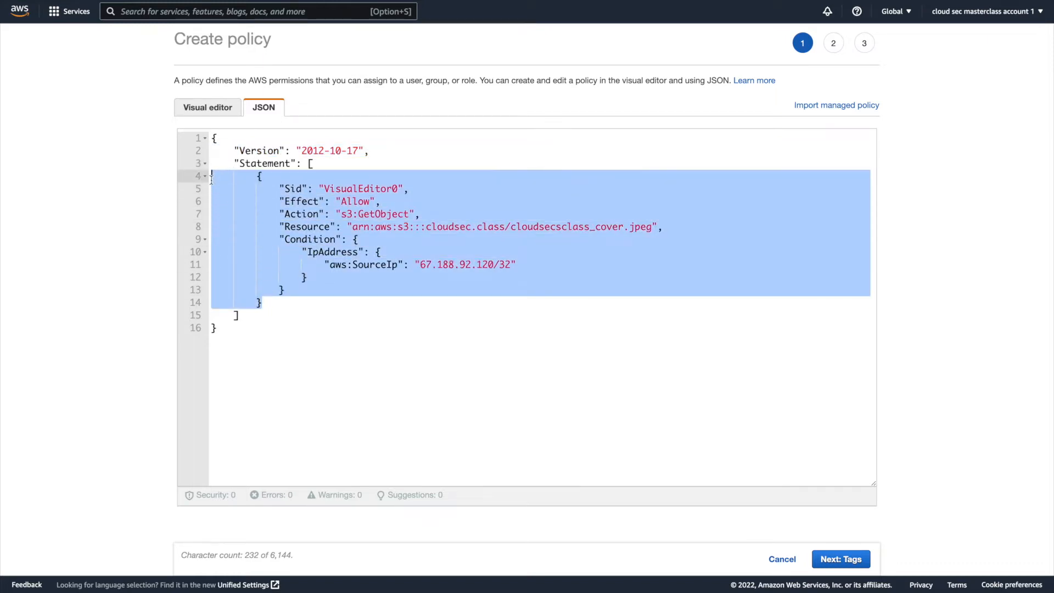
click(337, 201)
drag(375, 201, 284, 201)
drag(420, 214, 375, 214)
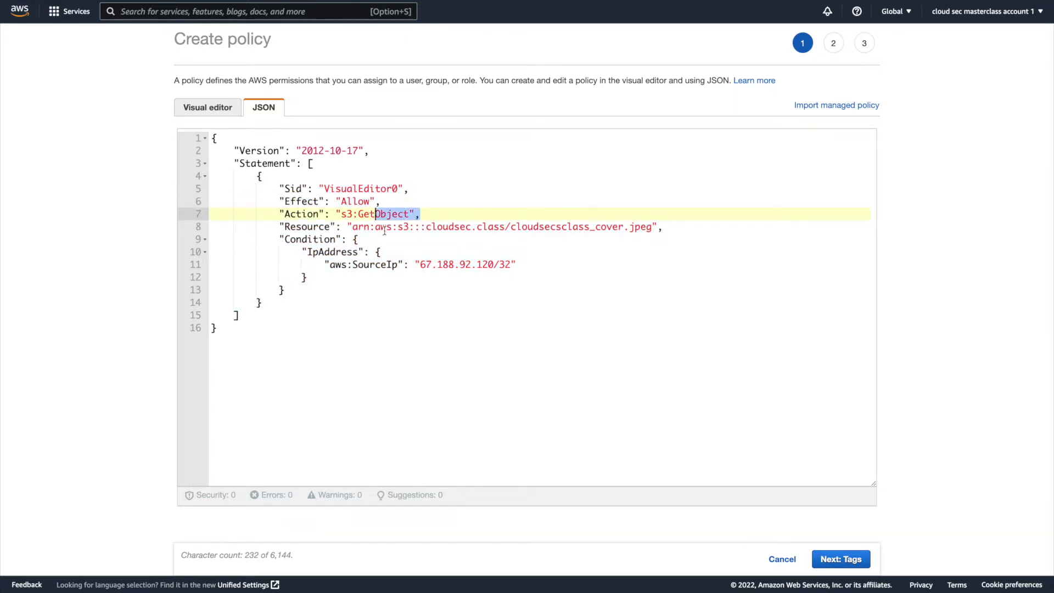
triple_click(384, 228)
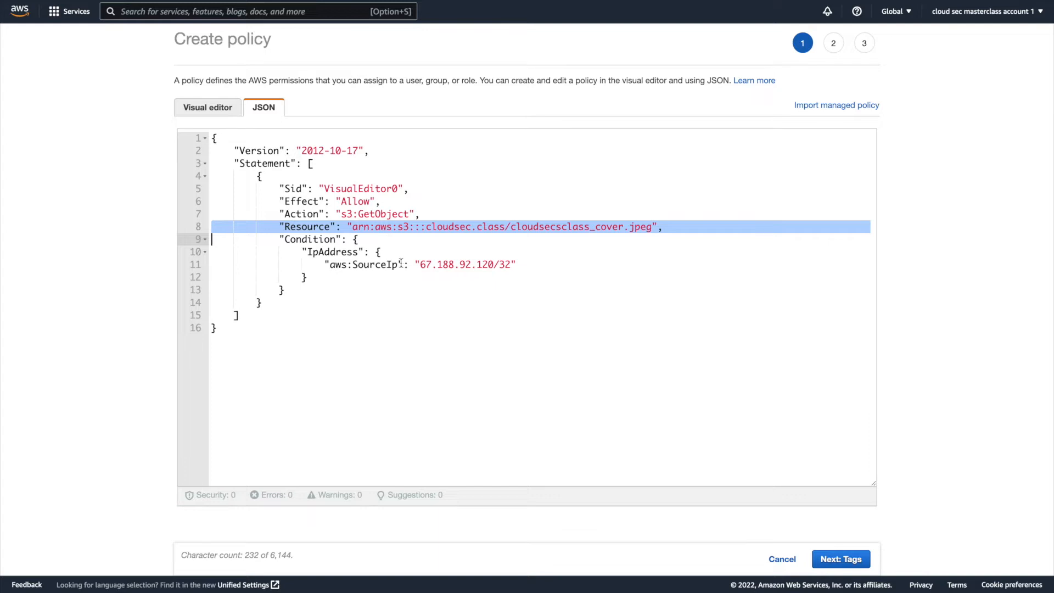
triple_click(351, 264)
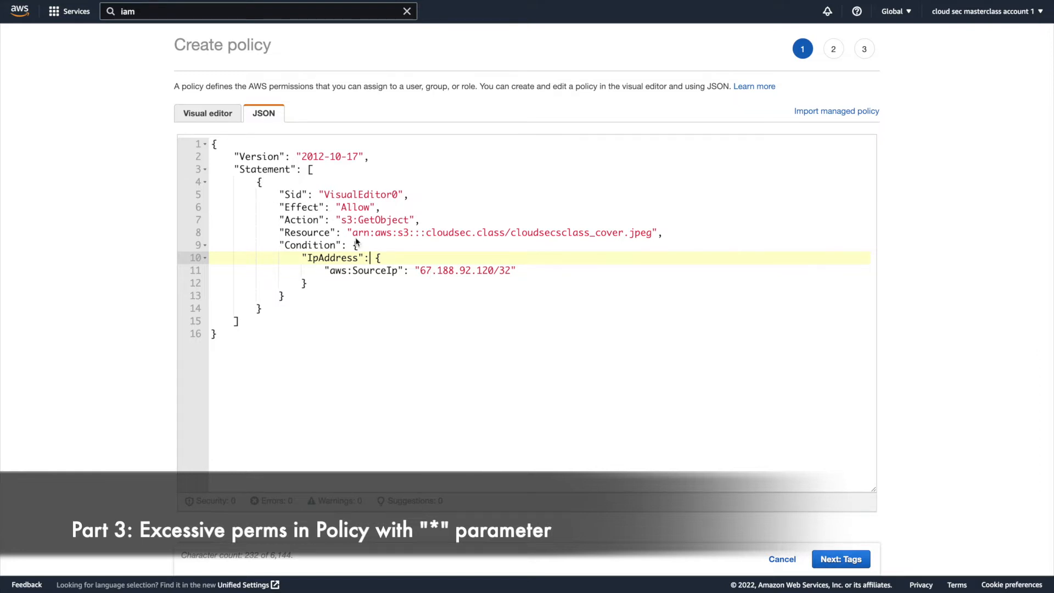
Broaden the Action value in the policy JSON from GetObject to all S3 actions with s3:*.
click(411, 220)
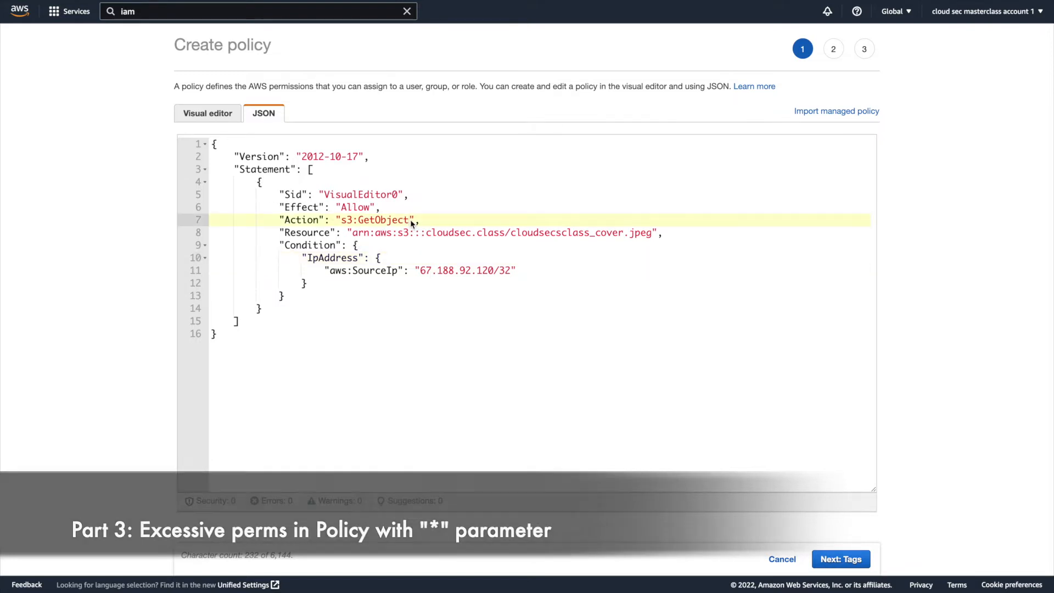
click(340, 222)
drag(340, 221, 411, 220)
drag(352, 235, 404, 235)
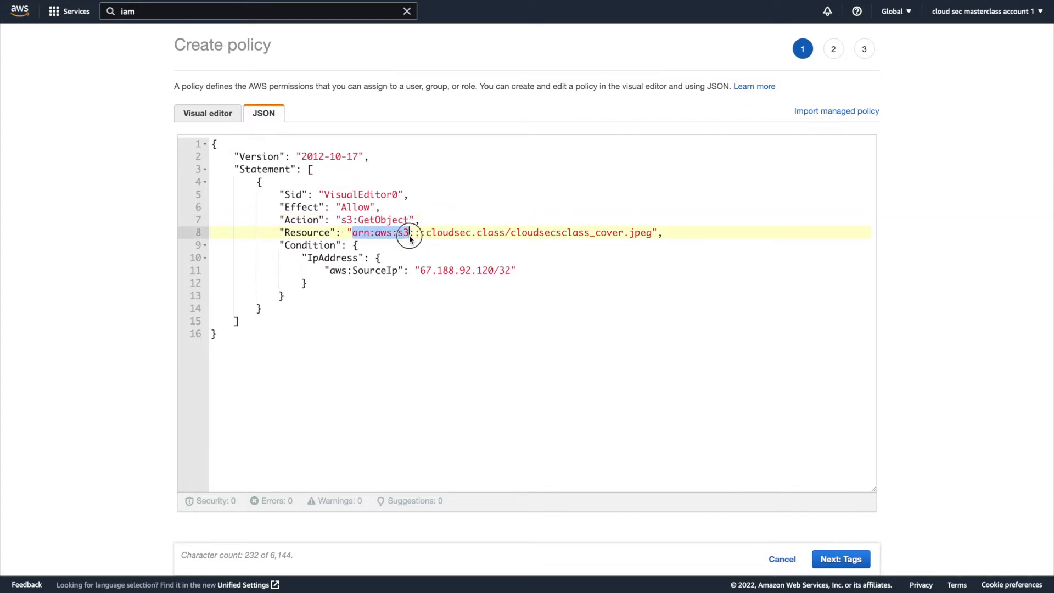
click(345, 221)
click(377, 221)
drag(409, 220, 360, 223)
text(*)
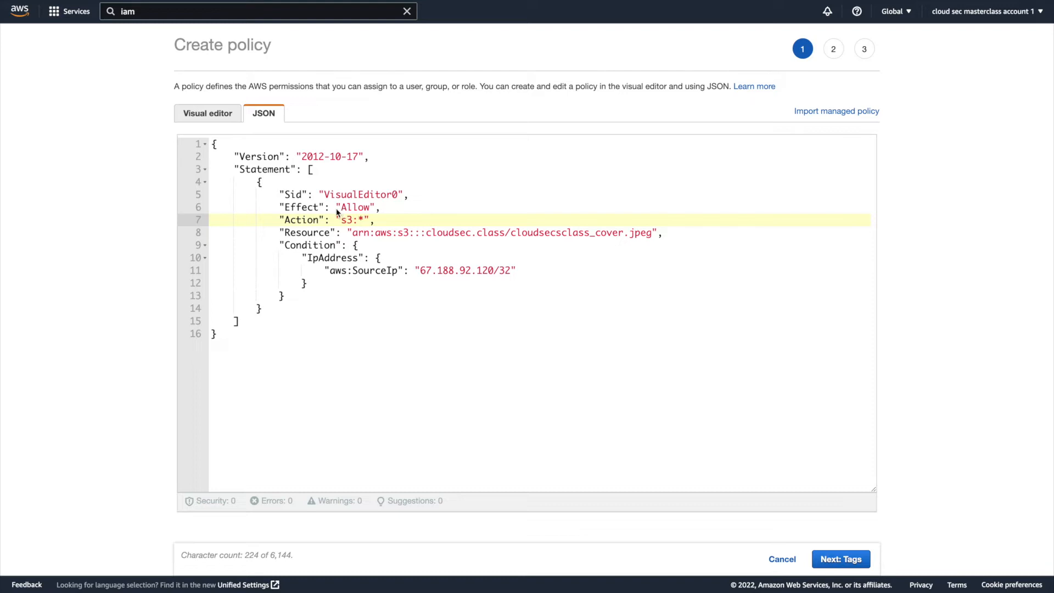
Try the wildcard * as the entire Action value, and undo the action edits back to s3:GetObject.
drag(341, 221, 365, 223)
triple_click(377, 232)
click(388, 223)
drag(365, 221, 344, 223)
text(*)
key(ctrl+z)
key(ctrl+z)
Replace the object ARN in the policy's Resource value with the wildcard *.
drag(653, 232, 352, 232)
text(*)
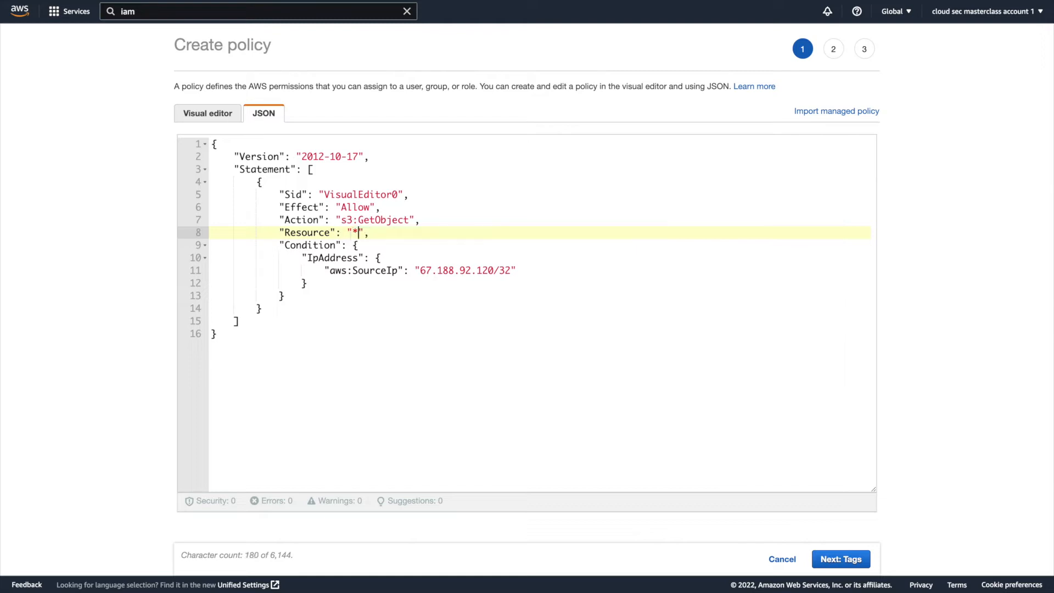
click(409, 220)
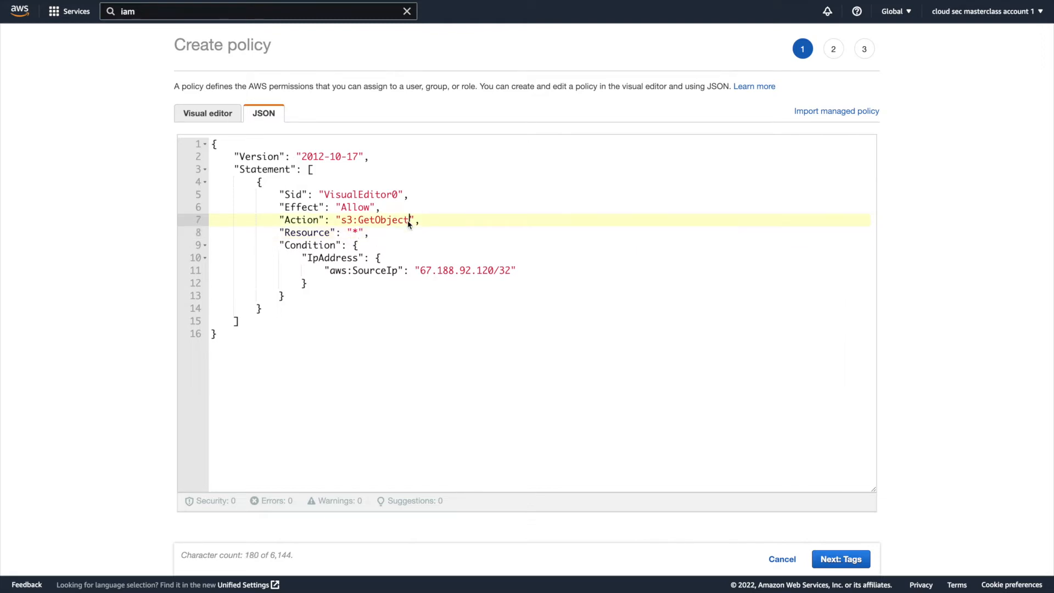
click(361, 233)
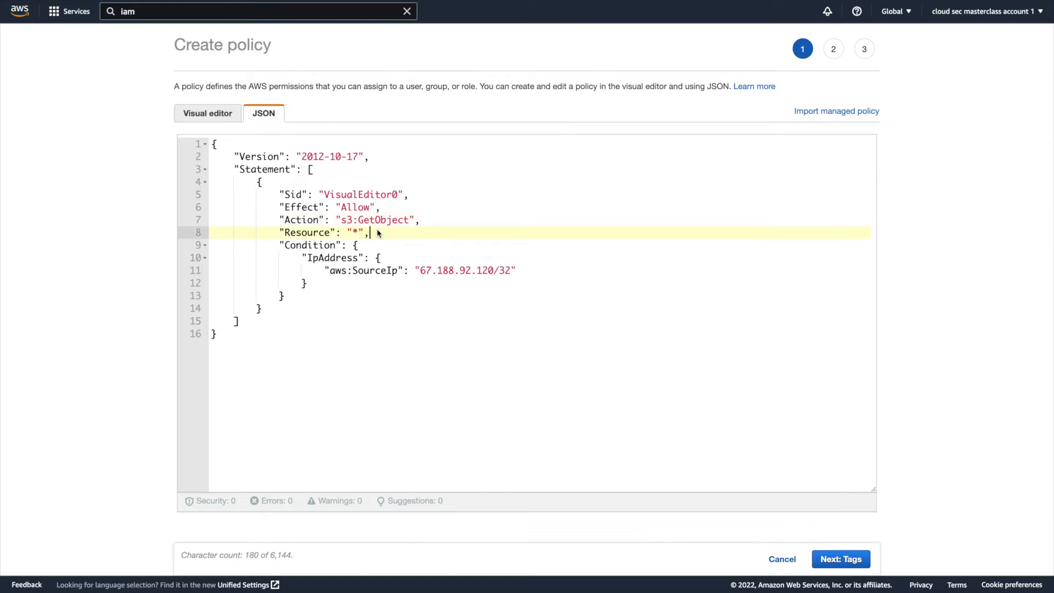
Replace s3:GetObject in the Action value with * and highlight the Action and Resource lines.
click(408, 222)
drag(408, 221, 339, 221)
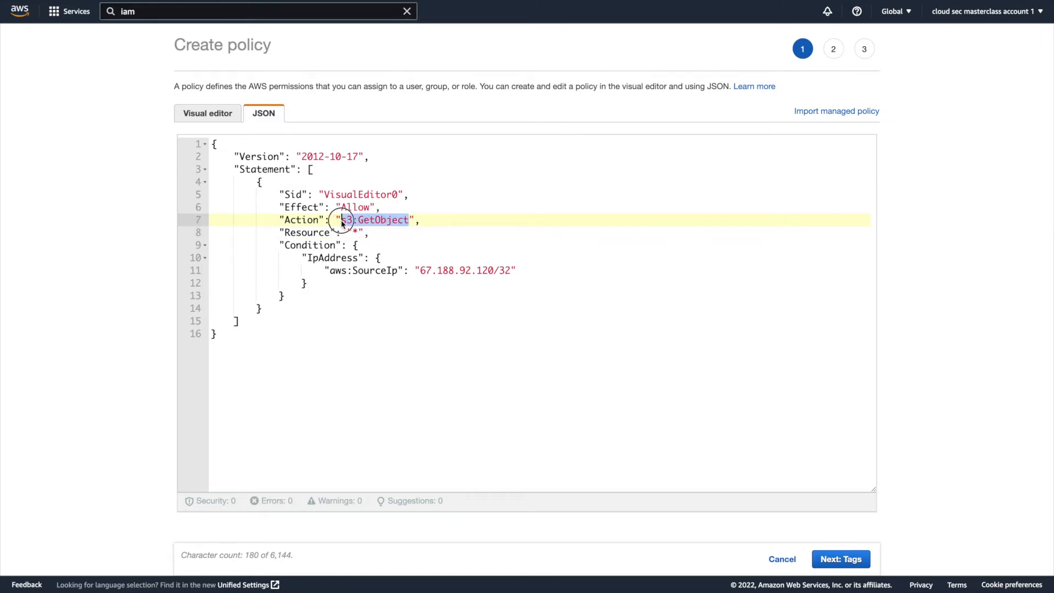
text(*)
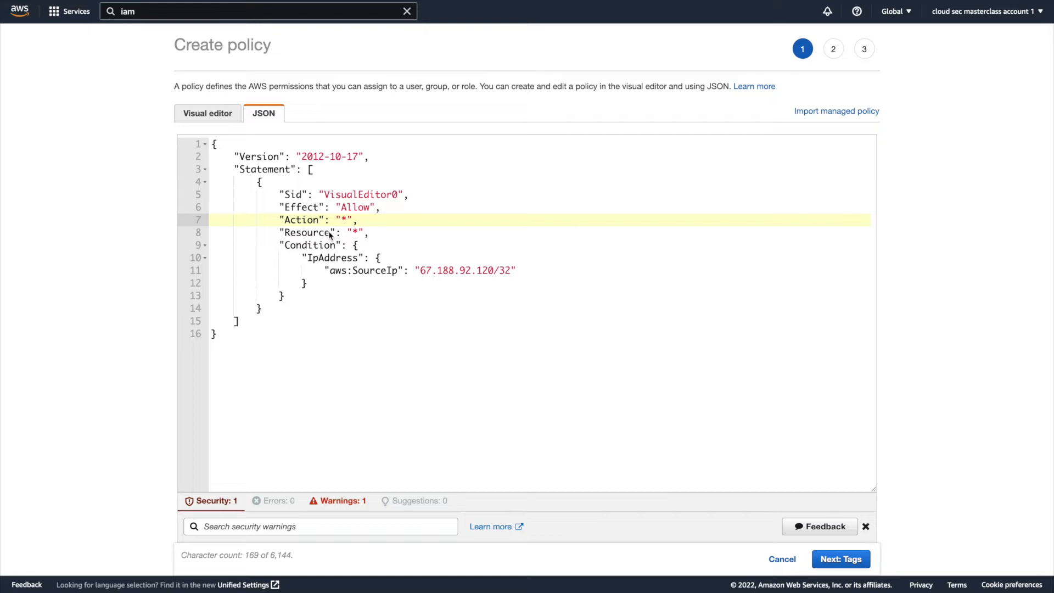
drag(369, 232, 225, 220)
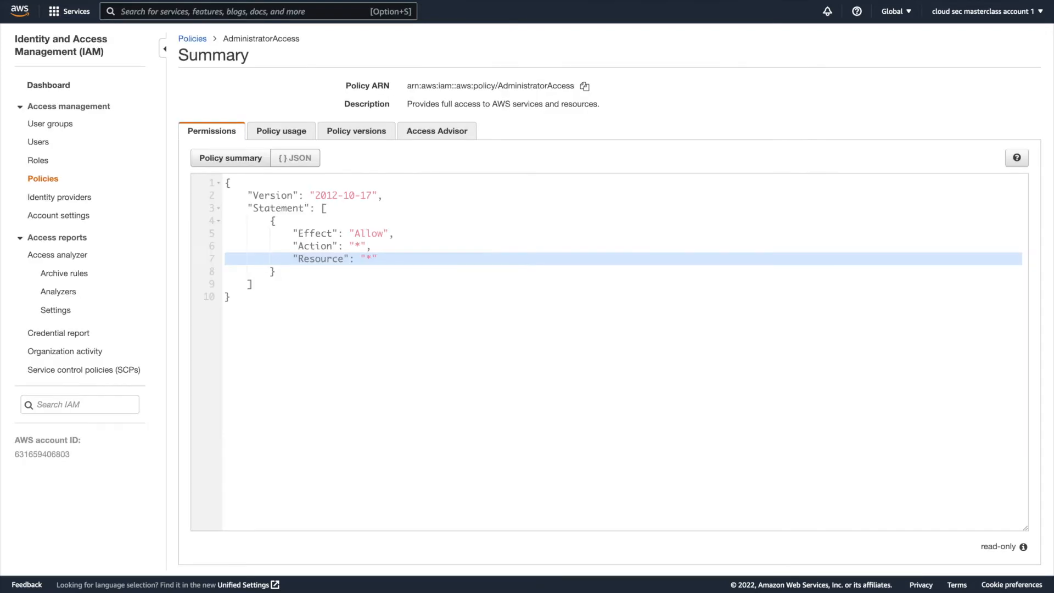
Filter the IAM policies list for administratoraccess and open the AdministratorAccess policy.
click(53, 181)
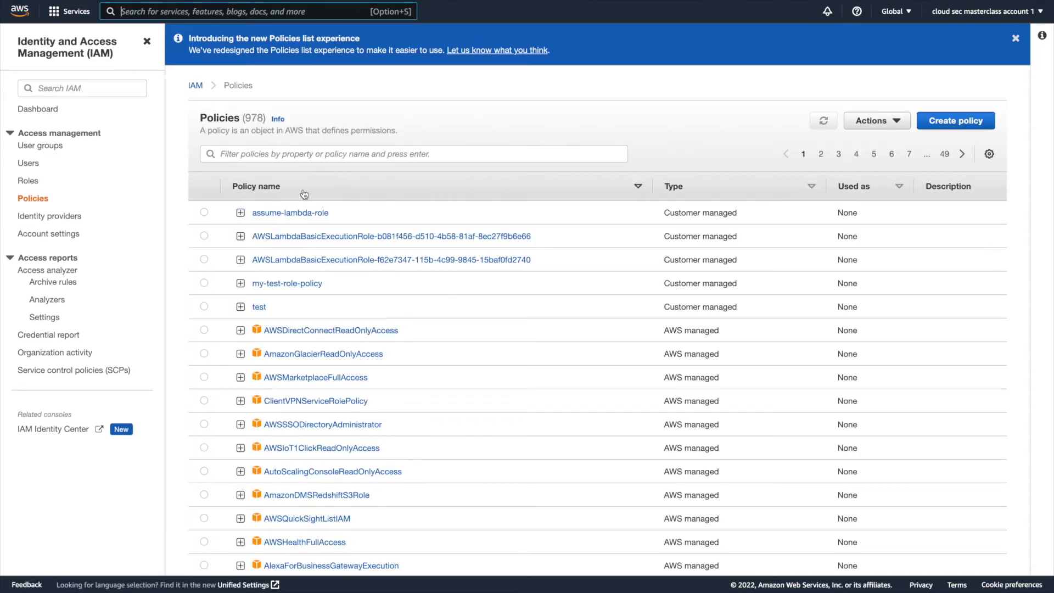
click(313, 153)
text(n)
key(BackSpace)
text(administratoraccess)
key(Return)
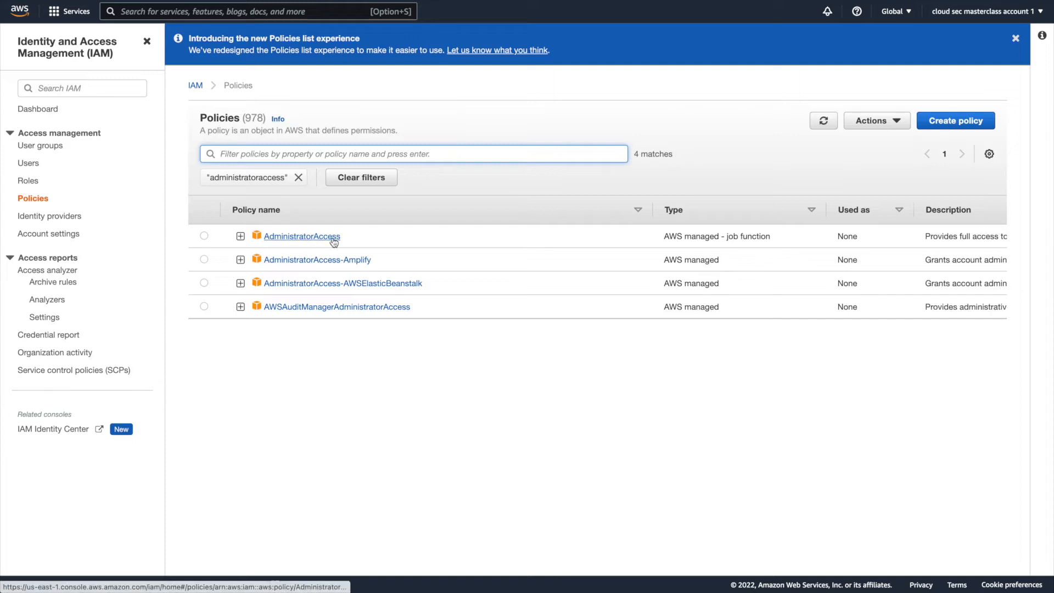
click(334, 238)
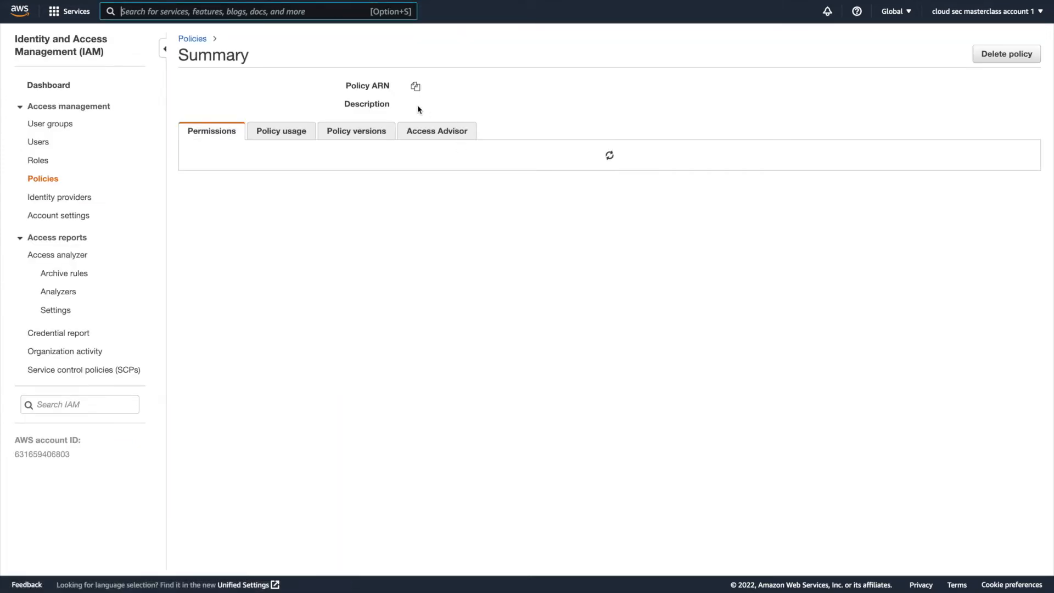
Examine the AdministratorAccess policy's description and the Action and Resource lines of its JSON.
drag(408, 104, 606, 104)
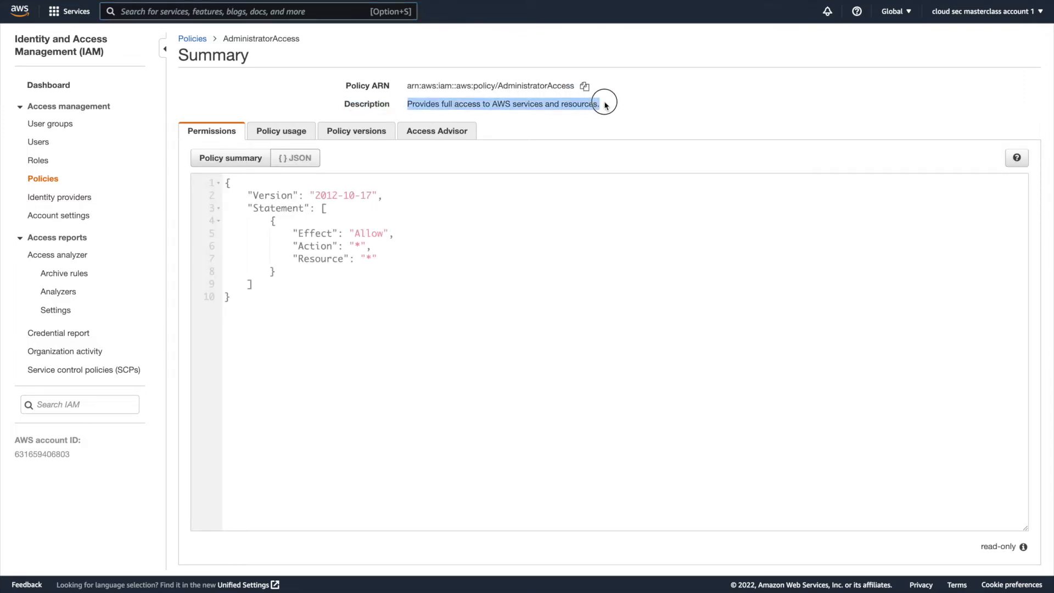
click(333, 245)
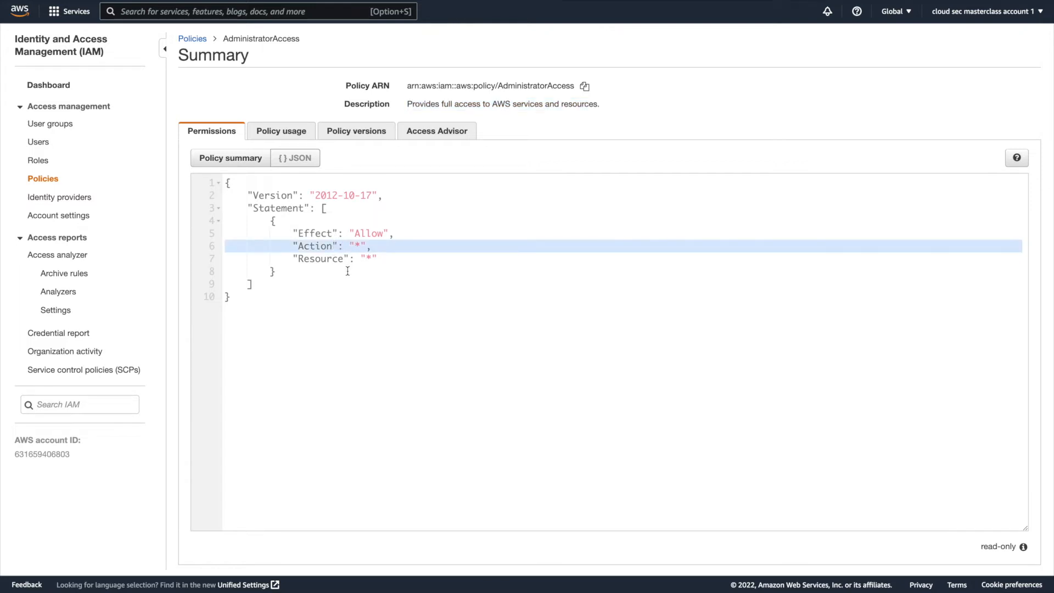
click(353, 257)
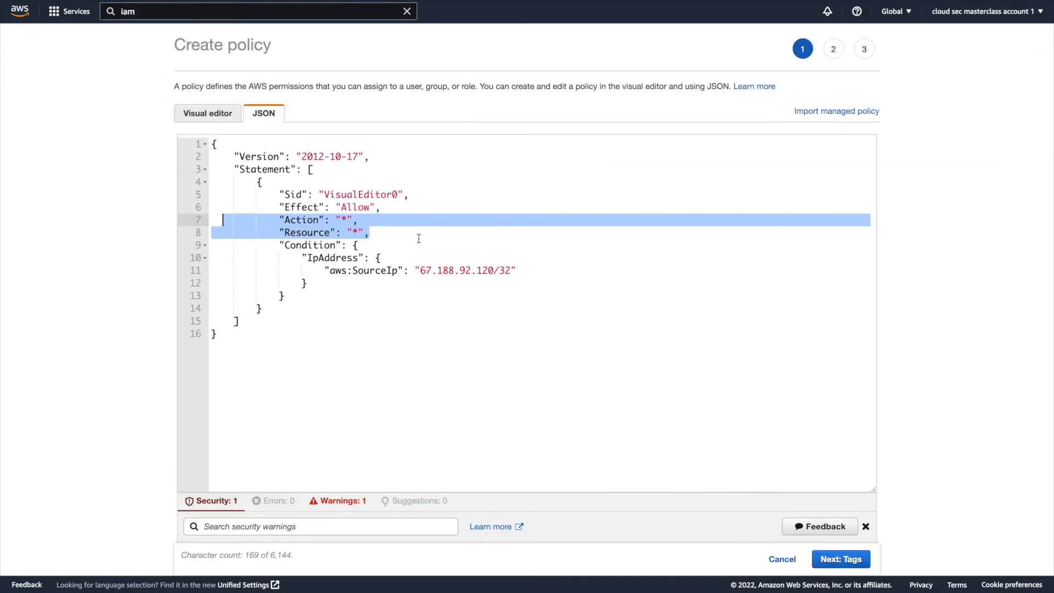
Return to the policy being created and undo the wildcard edits to its Action and Resource values.
click(418, 238)
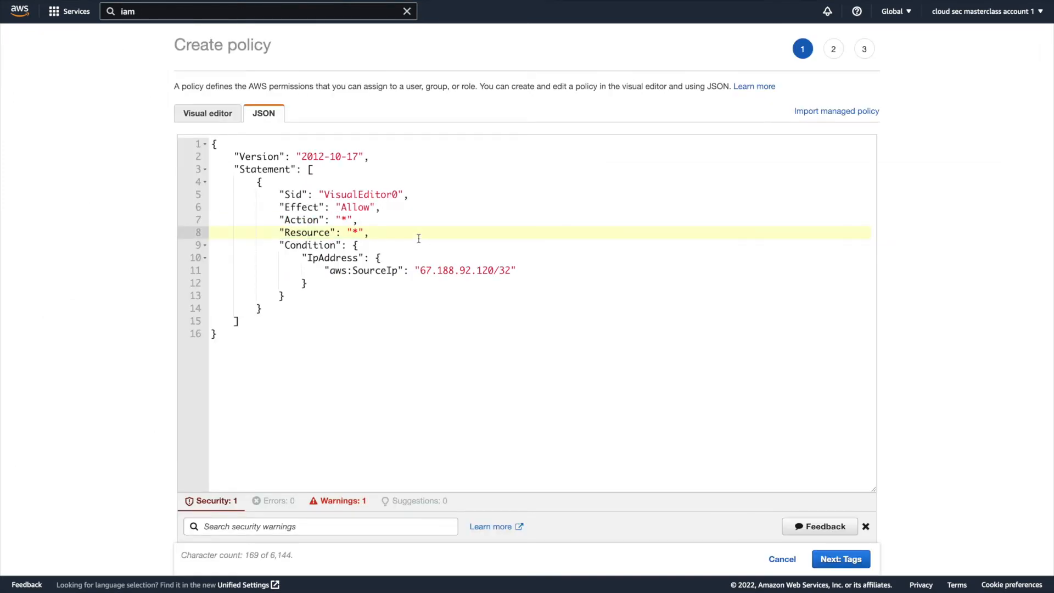
key(ctrl+z)
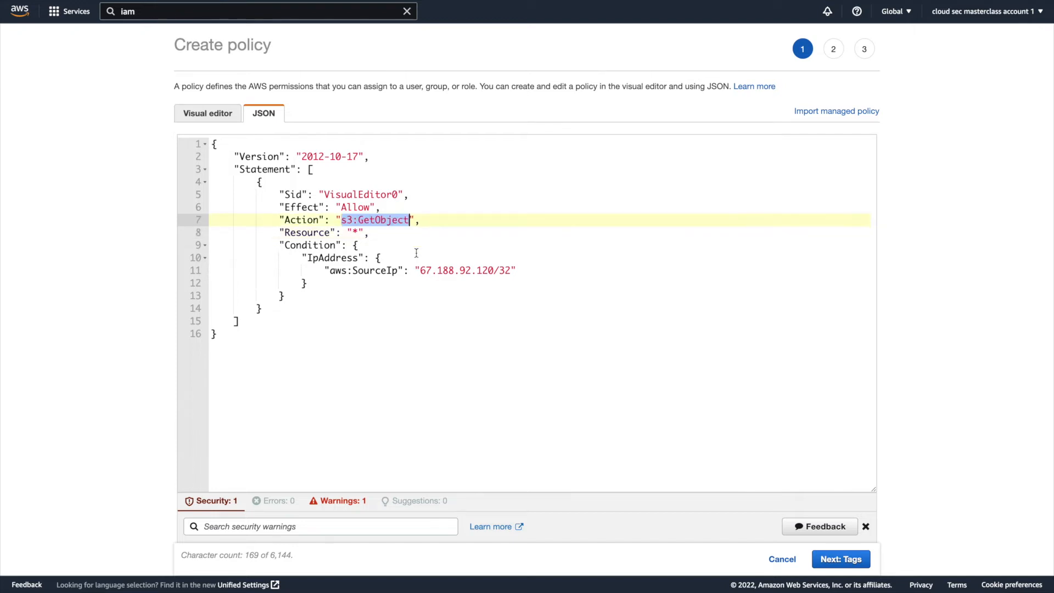
key(ctrl+z)
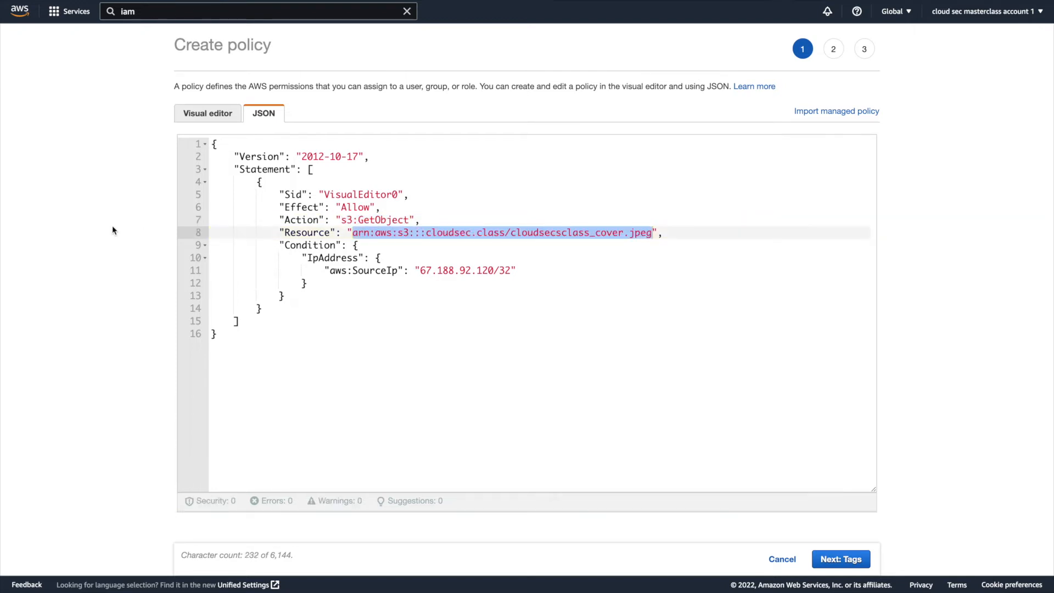
Review the restored Action, Resource and aws:SourceIp lines of the policy JSON by highlighting each one.
click(441, 256)
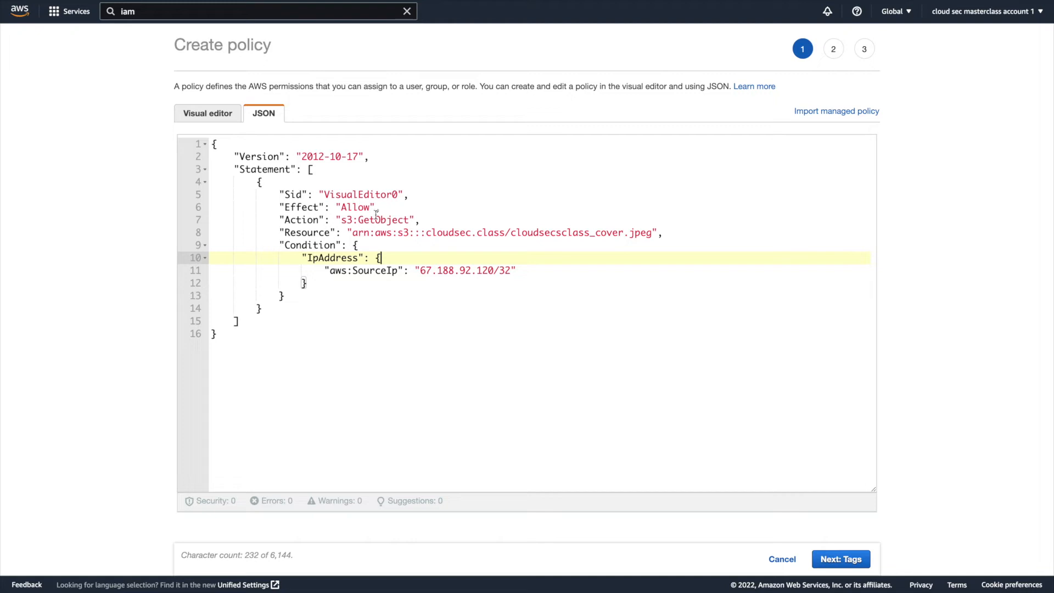
triple_click(374, 219)
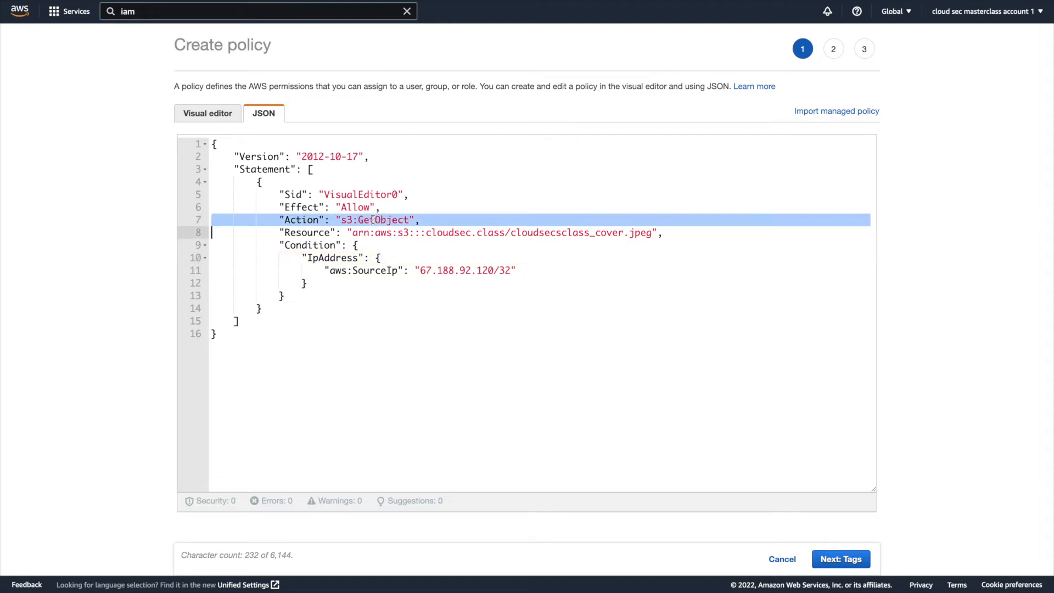
triple_click(412, 231)
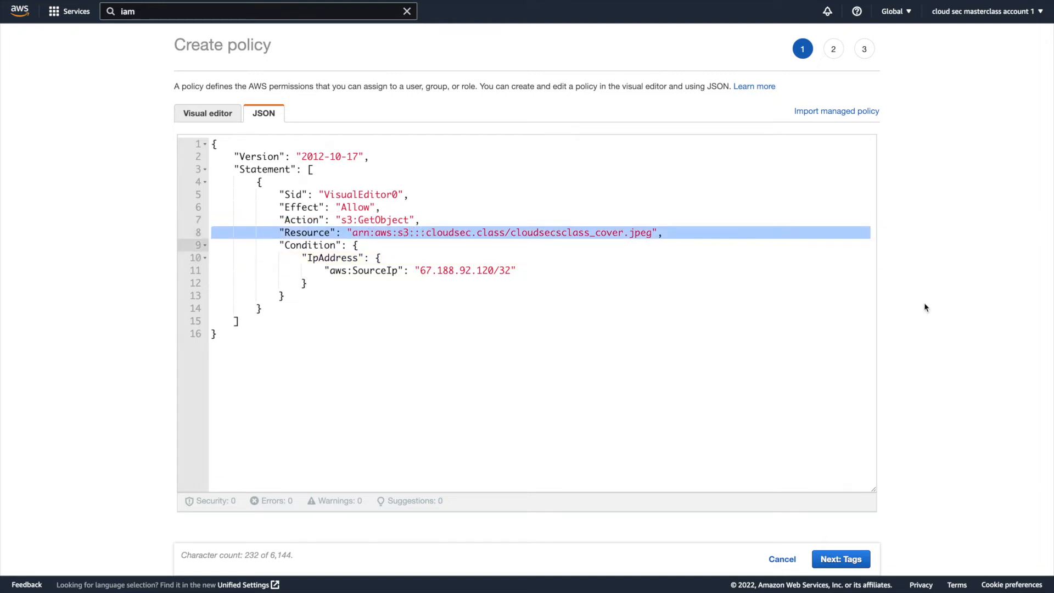
triple_click(456, 275)
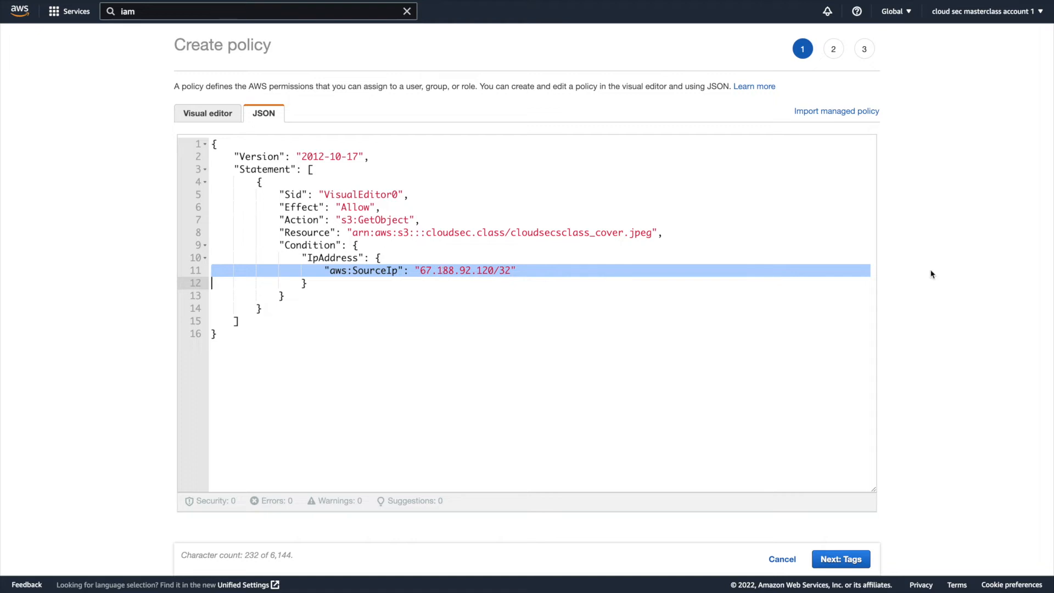
Continue without adding tags, keep the policy name gets3object, and create the policy.
click(840, 558)
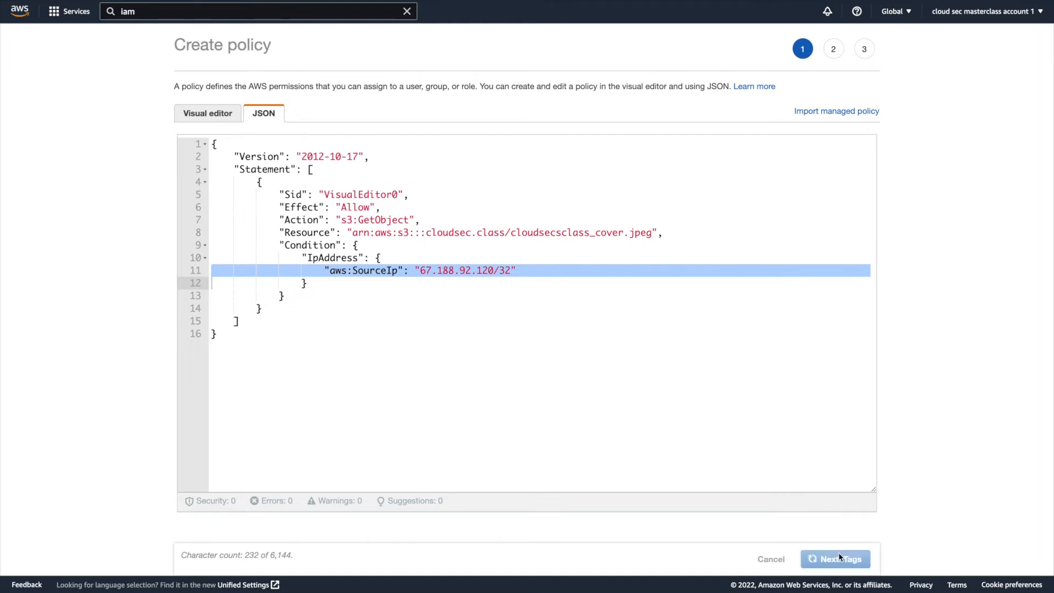
click(835, 559)
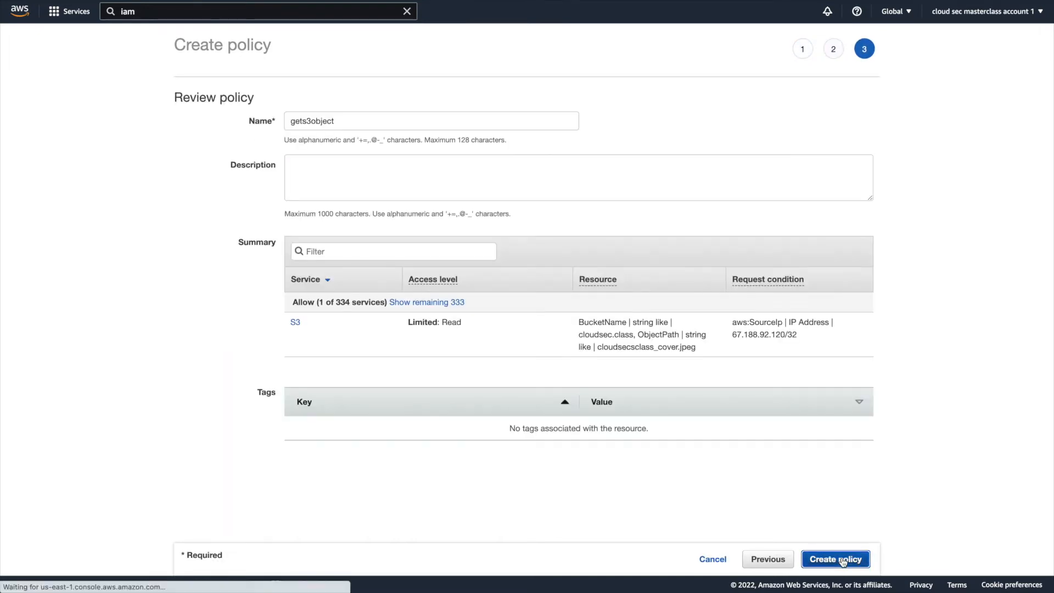
click(338, 122)
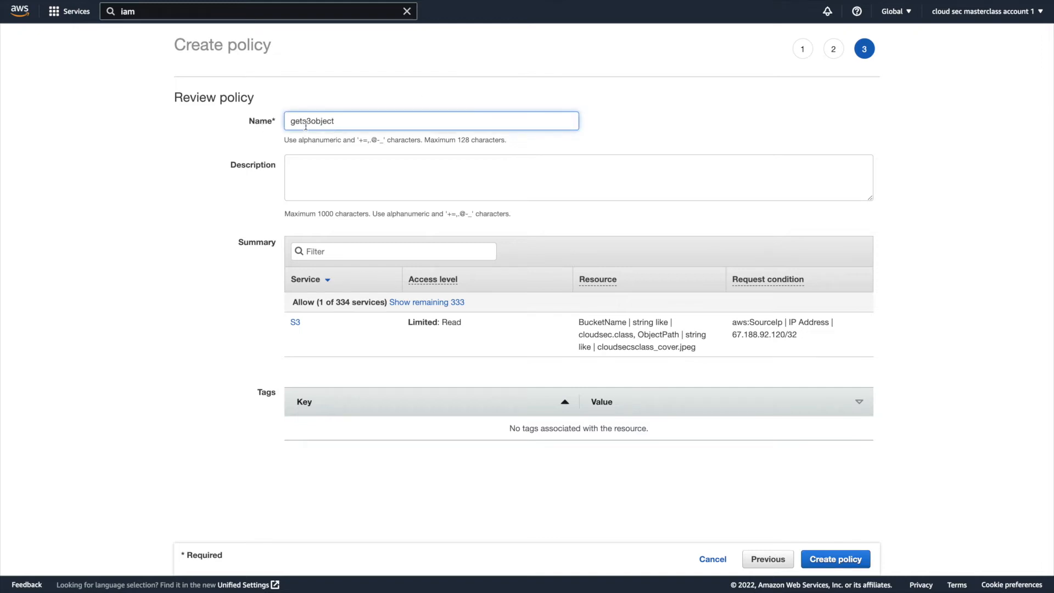
double_click(306, 126)
click(305, 124)
click(846, 565)
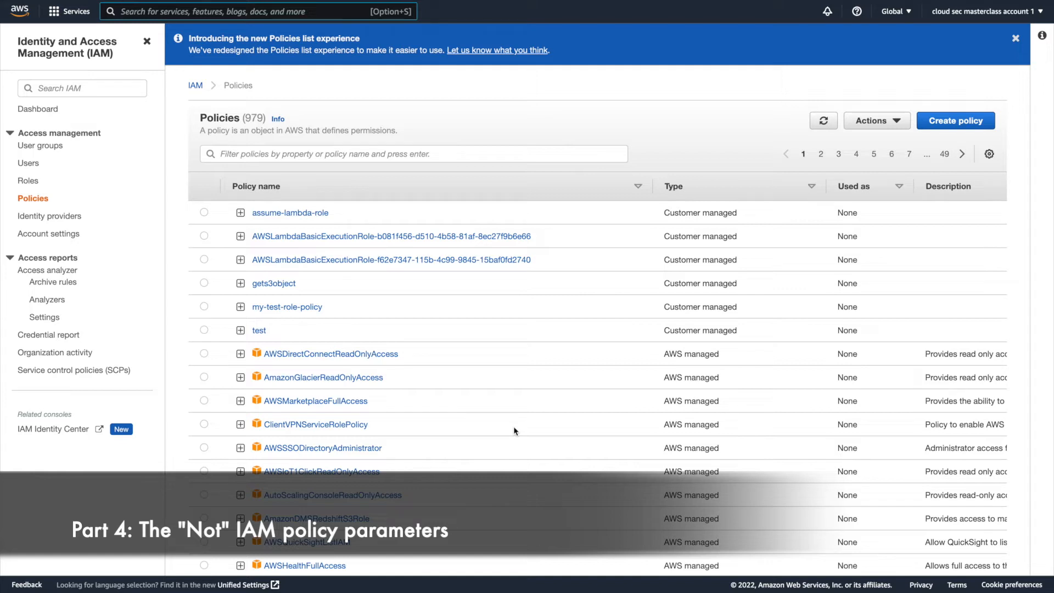
Open the gets3object policy for editing as JSON and change the Action key to NotAction.
click(272, 283)
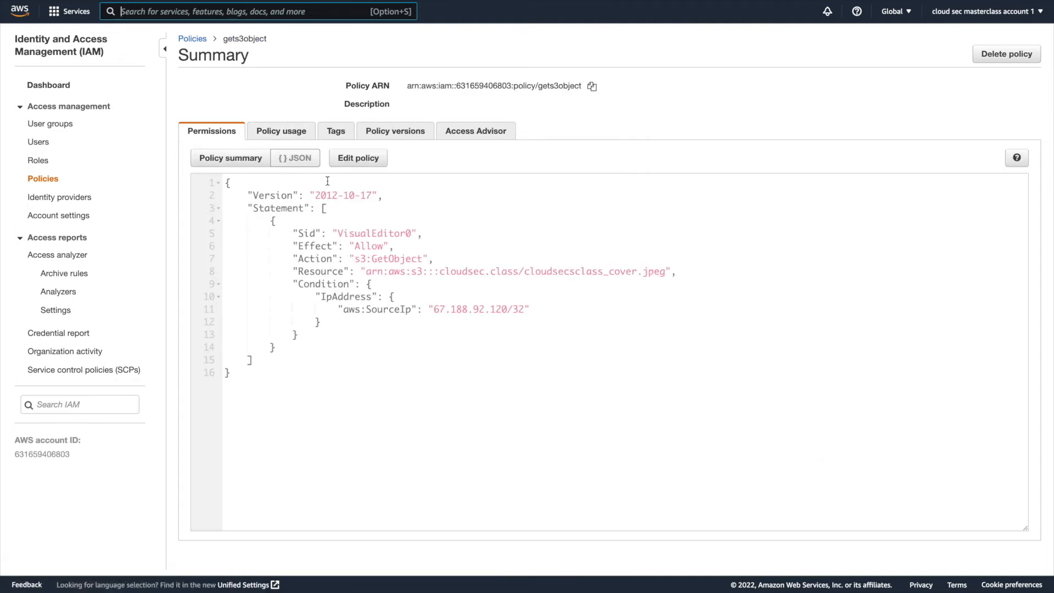
click(365, 159)
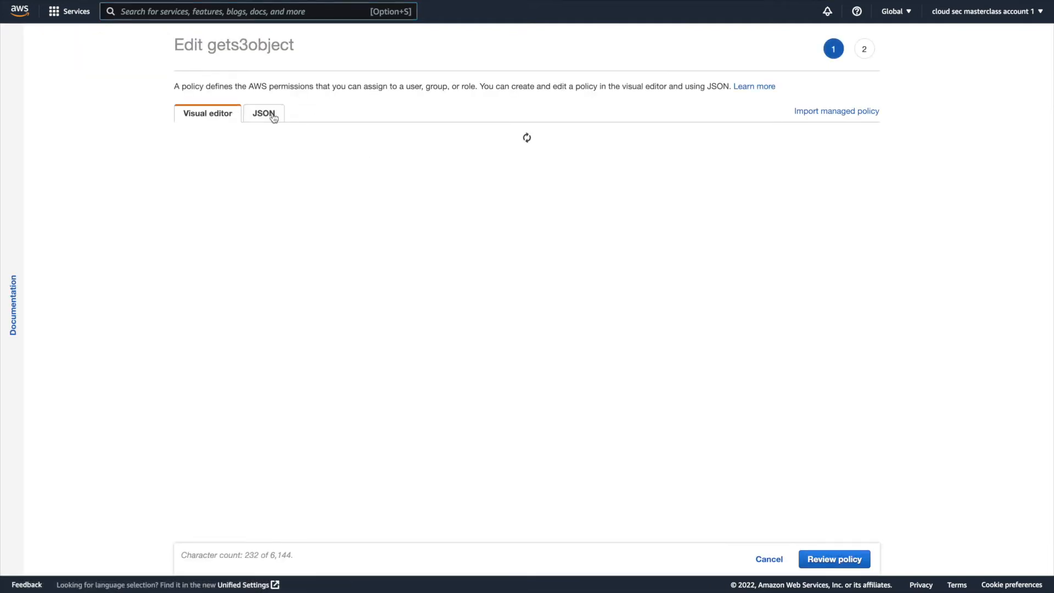
click(259, 116)
click(417, 343)
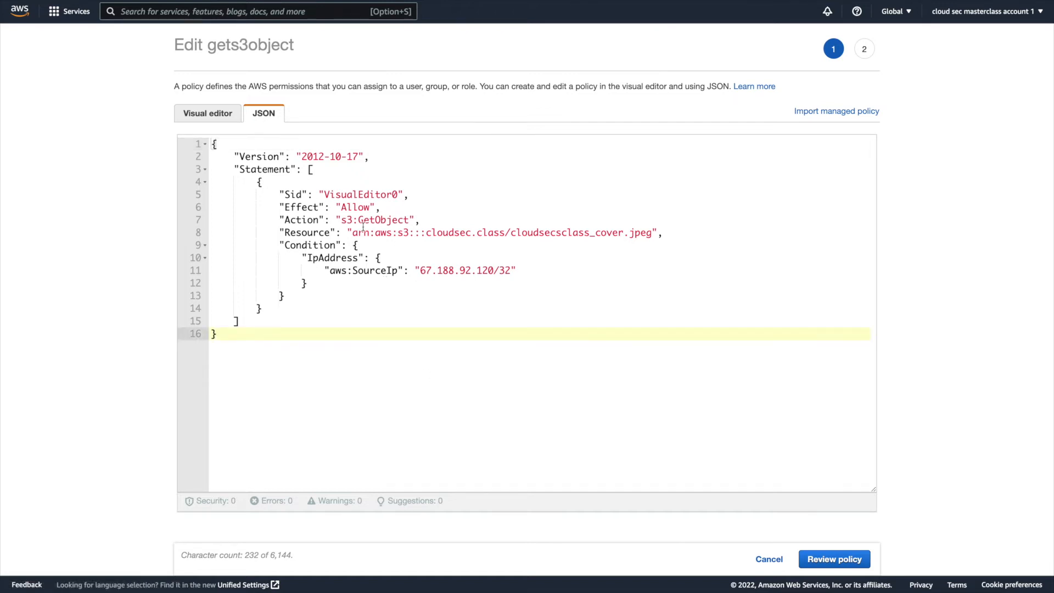
click(285, 220)
text(Not)
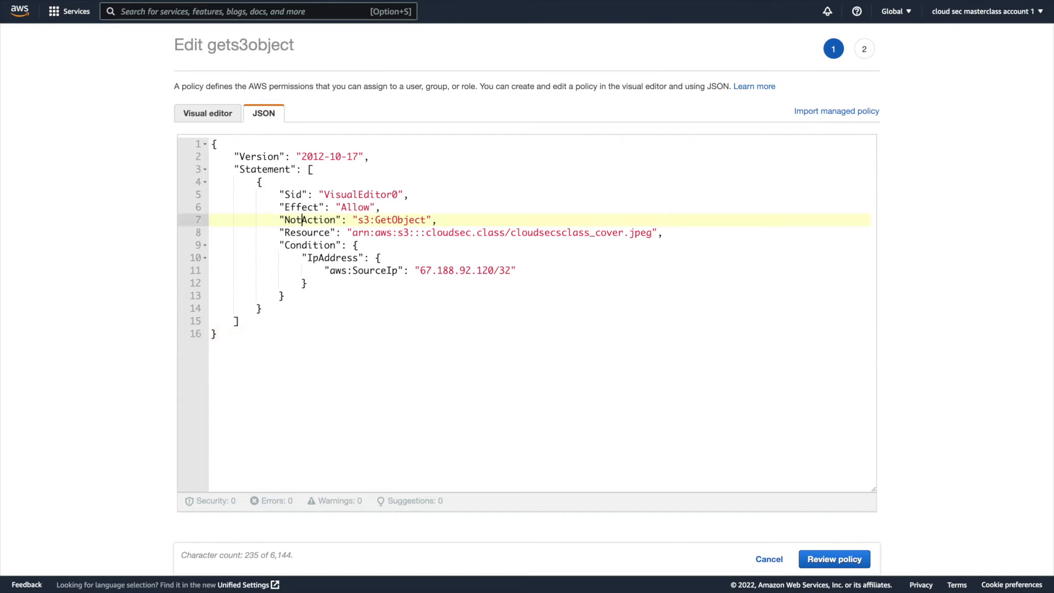
Examine how the Effect line combines with the NotAction line in the gets3object JSON.
click(377, 343)
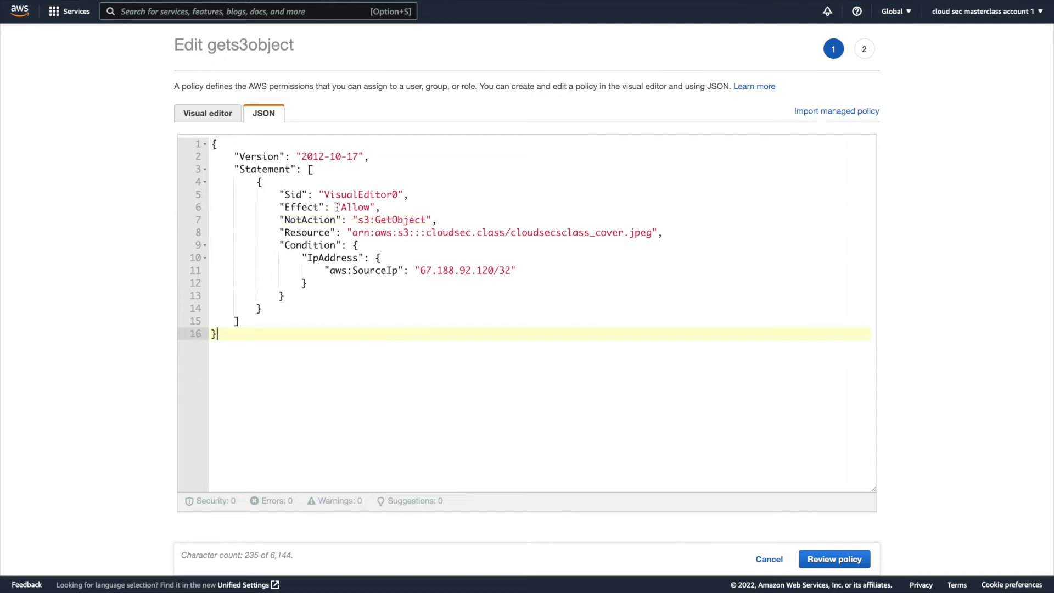
triple_click(332, 220)
click(361, 304)
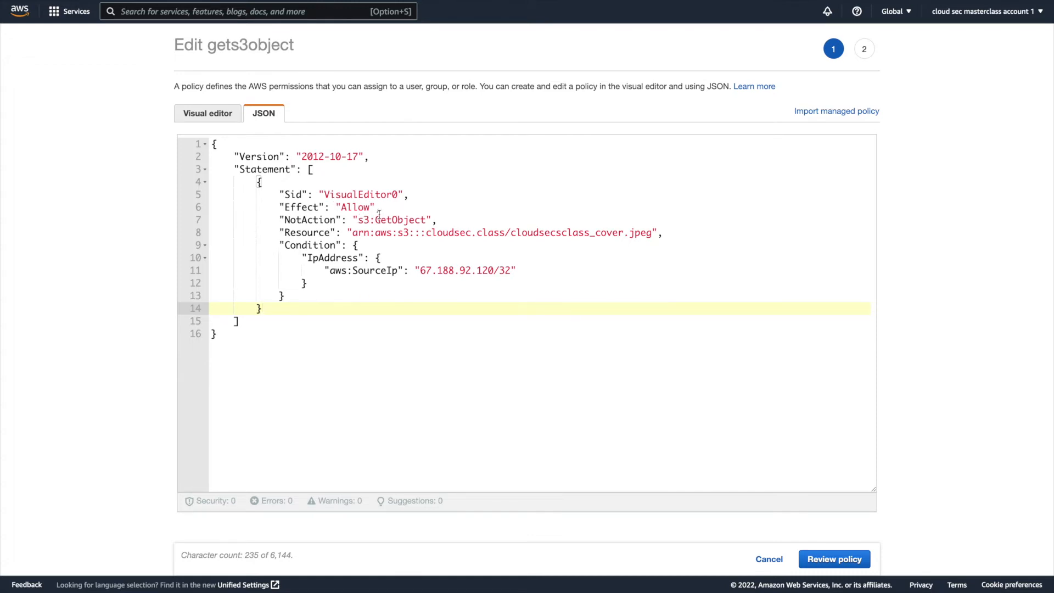
drag(427, 222, 368, 223)
triple_click(368, 222)
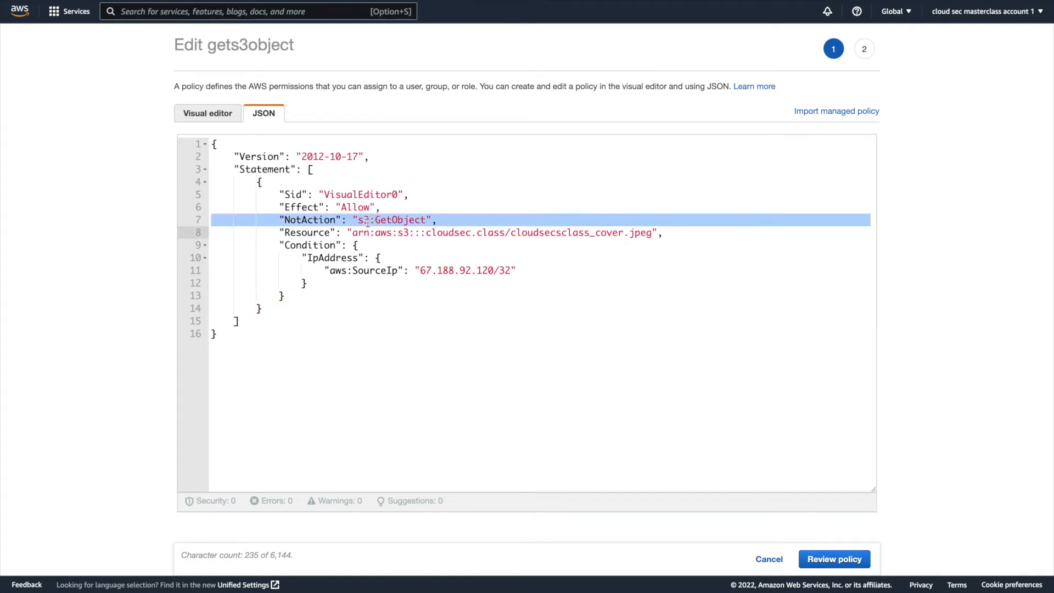
triple_click(362, 211)
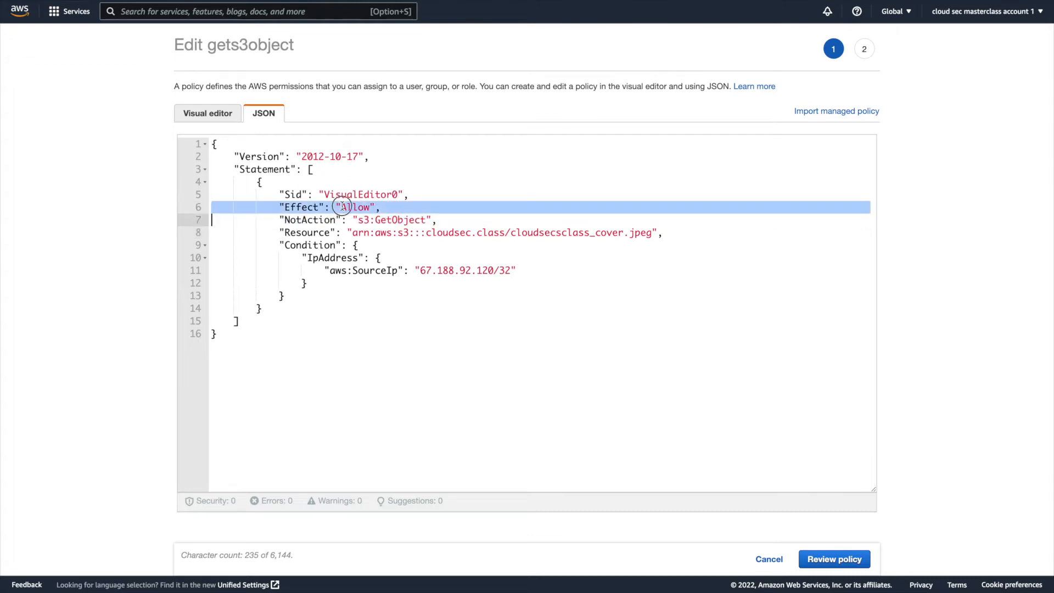
triple_click(363, 218)
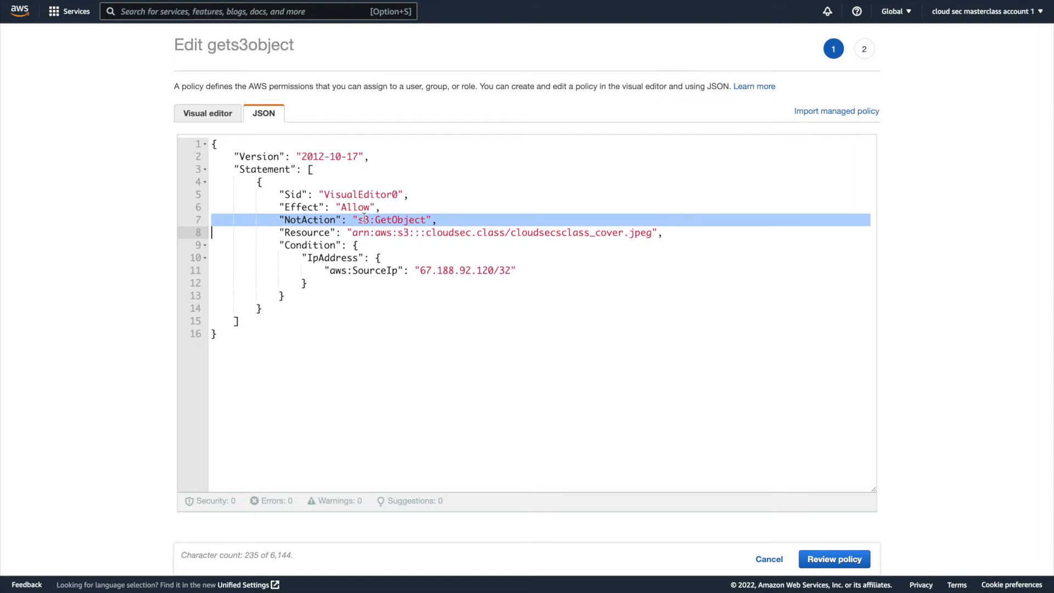
click(367, 244)
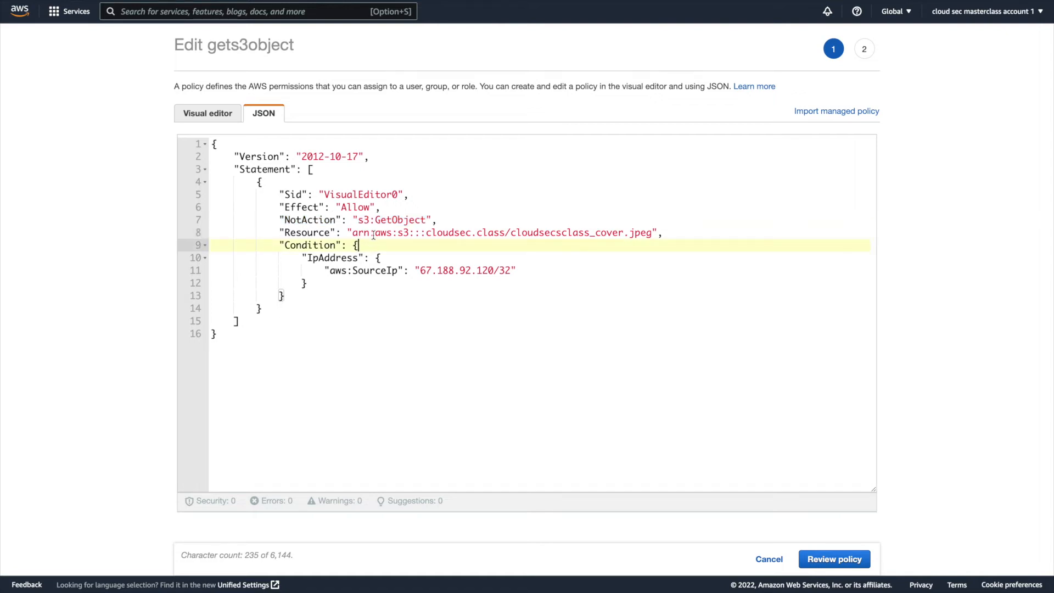
triple_click(411, 220)
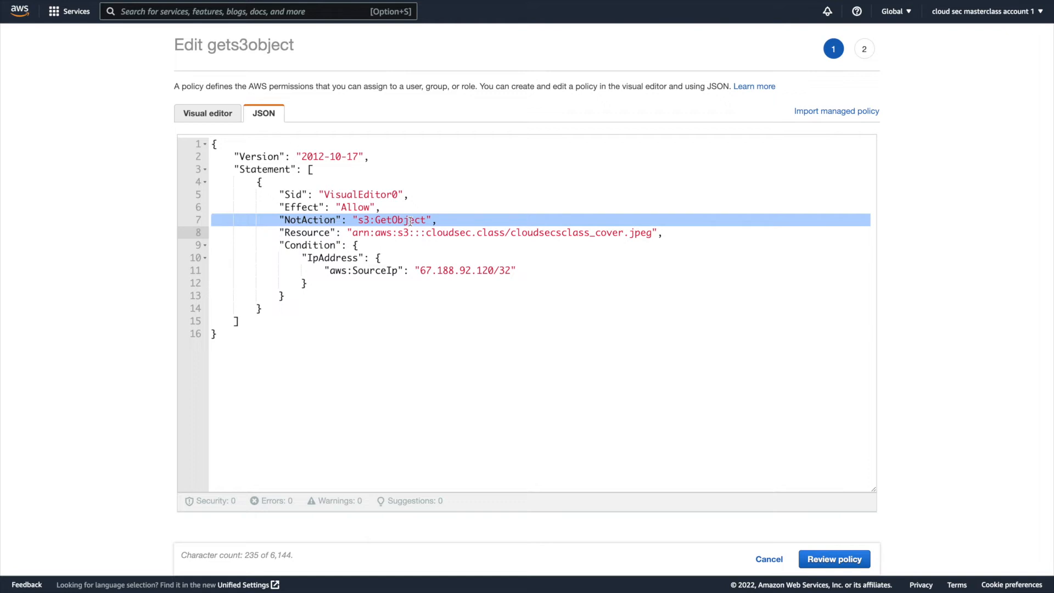
click(377, 297)
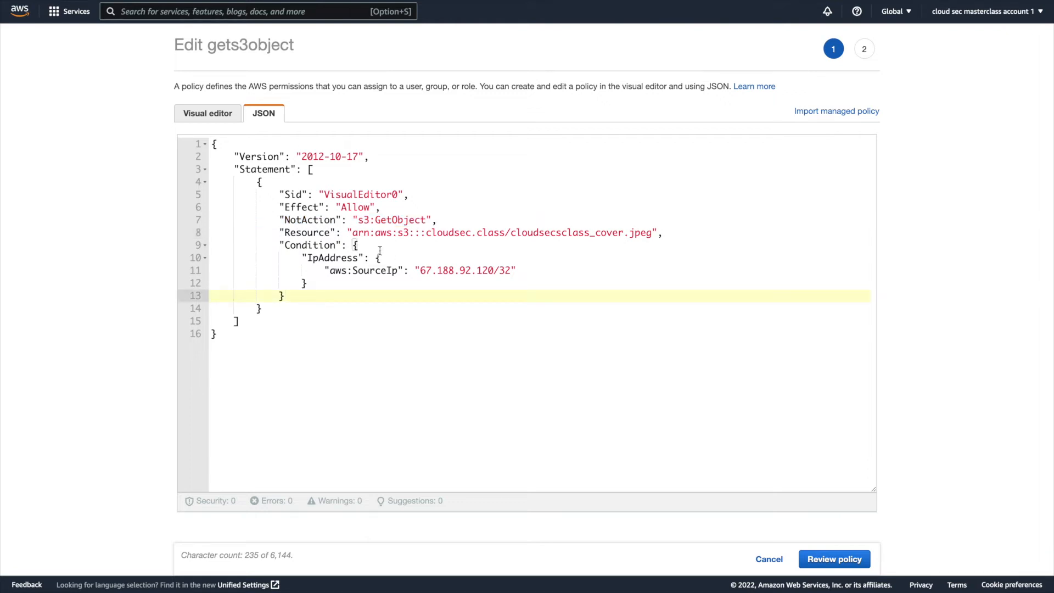
Change the Resource key to NotResource, highlight its line, and switch to the visual editor to inspect the policy.
click(285, 233)
text(Not)
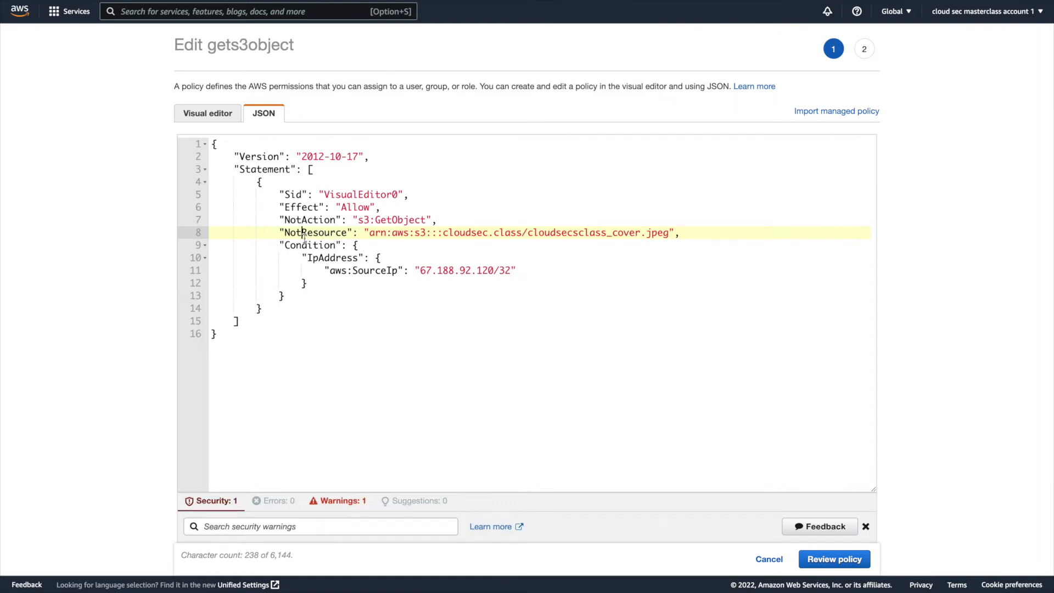
triple_click(392, 233)
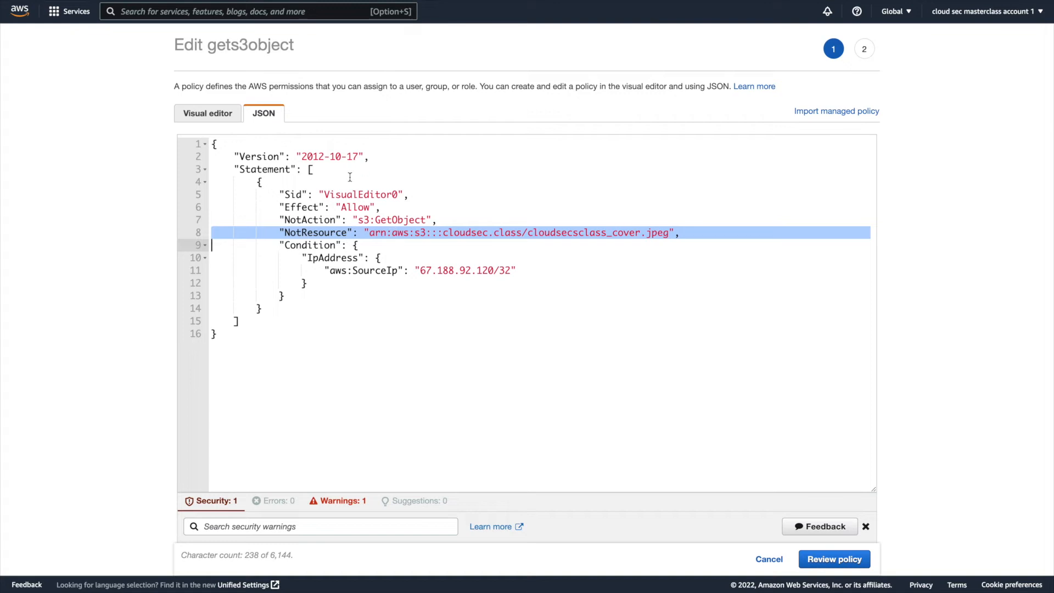
click(226, 117)
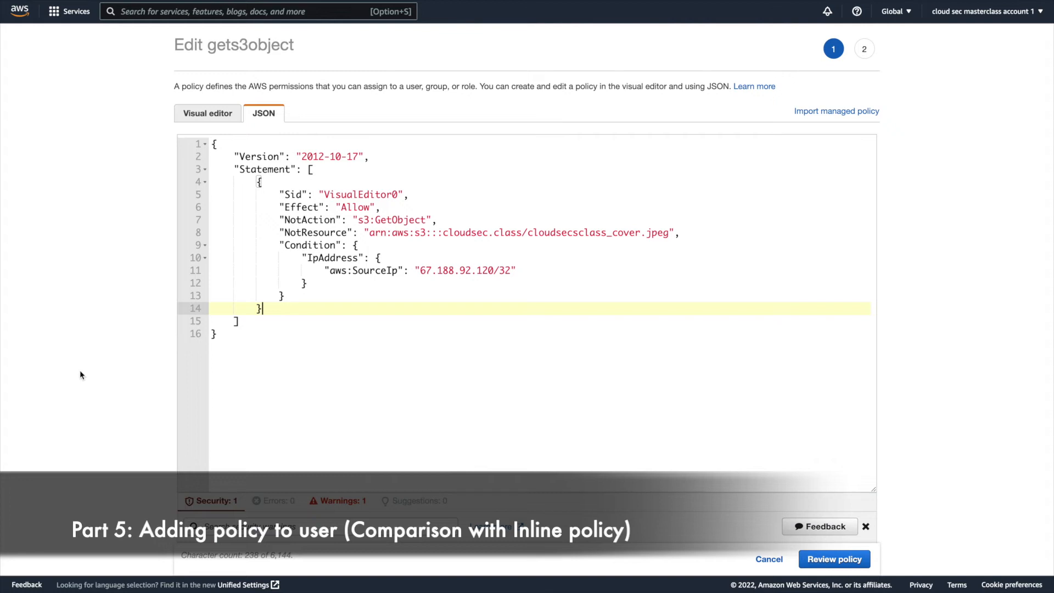
Cancel the edits to the gets3object policy and open the IAM user user1.
click(768, 560)
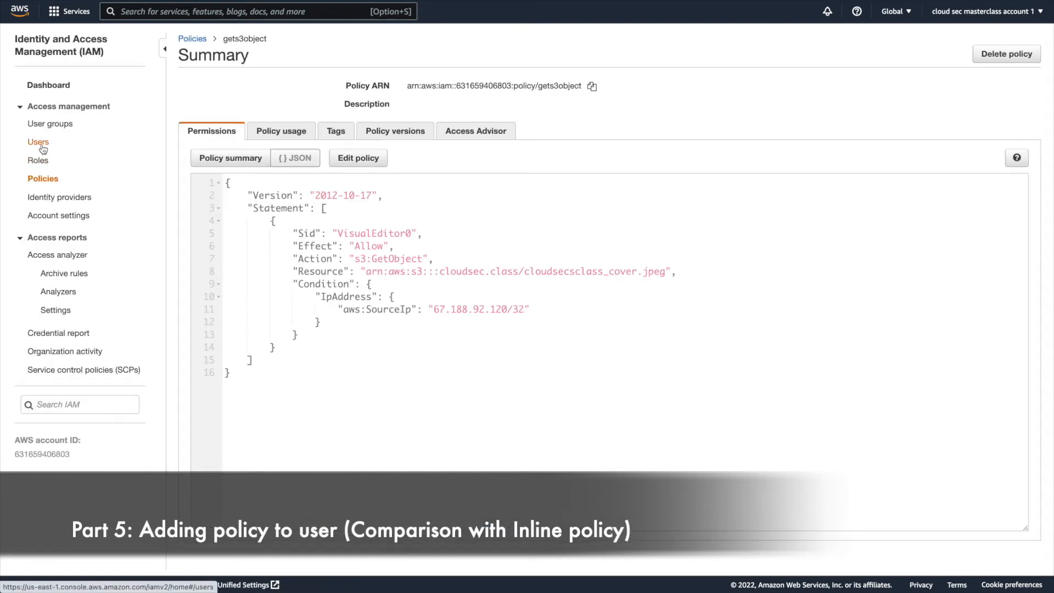
click(40, 142)
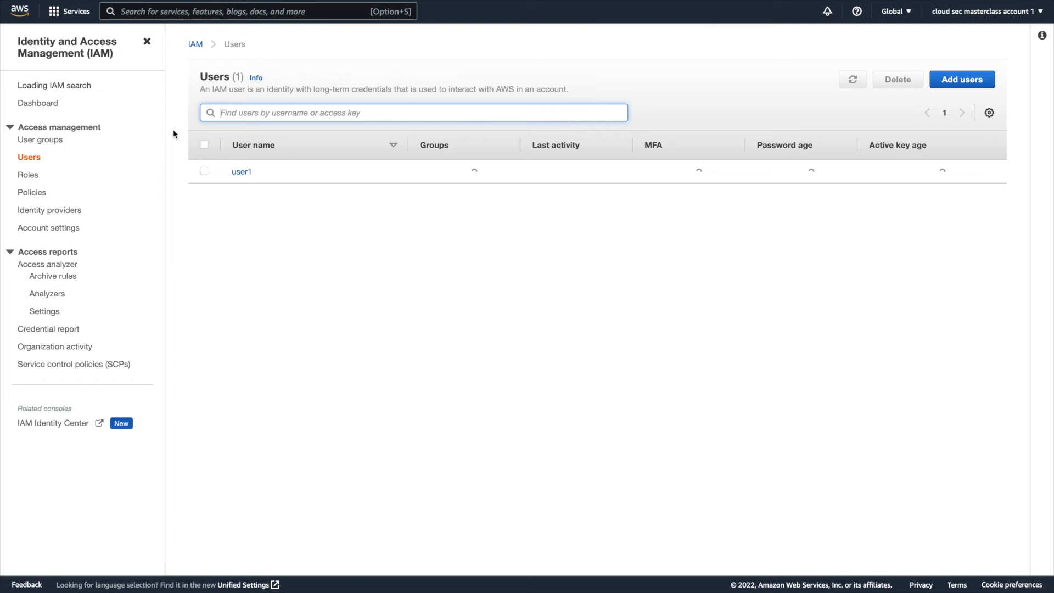
click(234, 172)
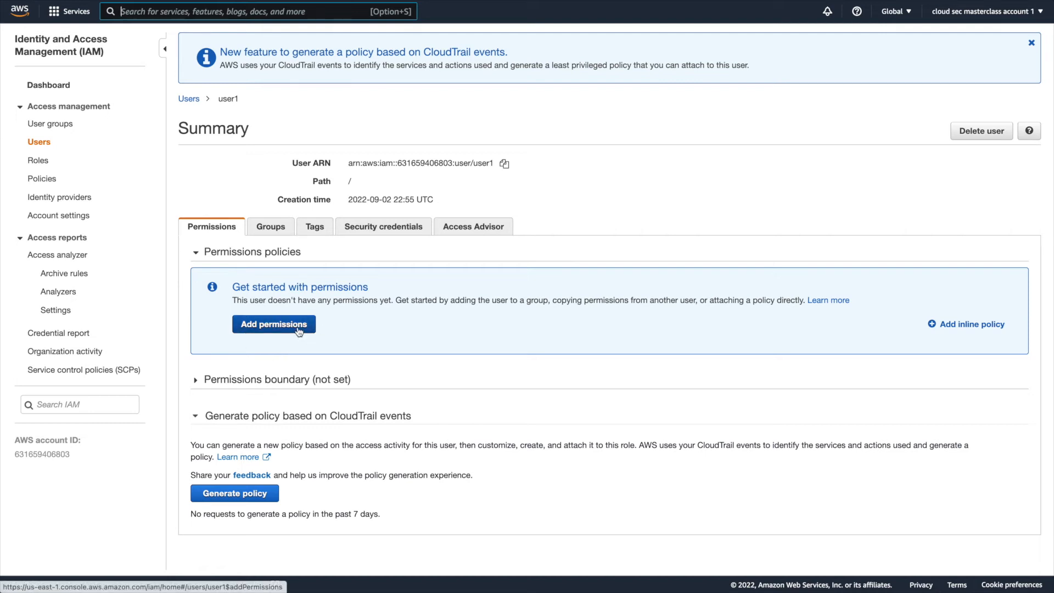
Start an inline policy for user1 and choose S3 as its service.
click(981, 326)
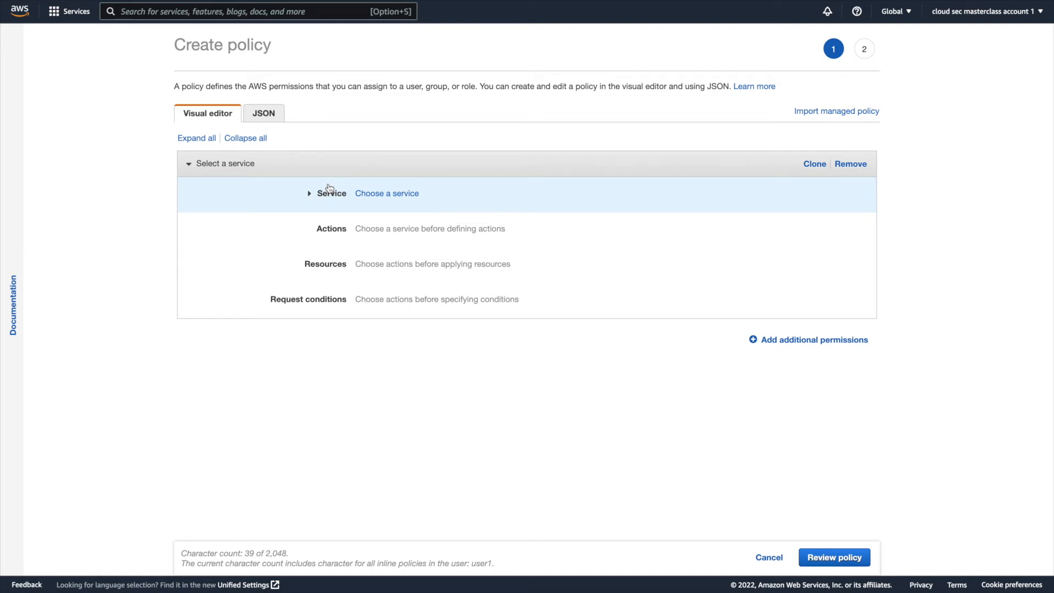
click(447, 194)
text(s)
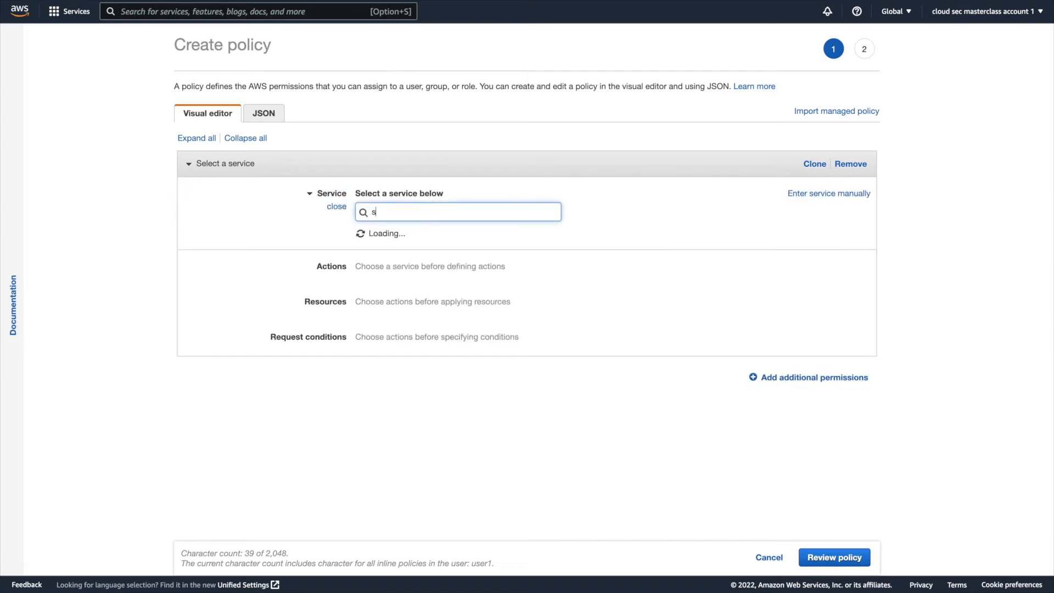
text(3)
click(421, 244)
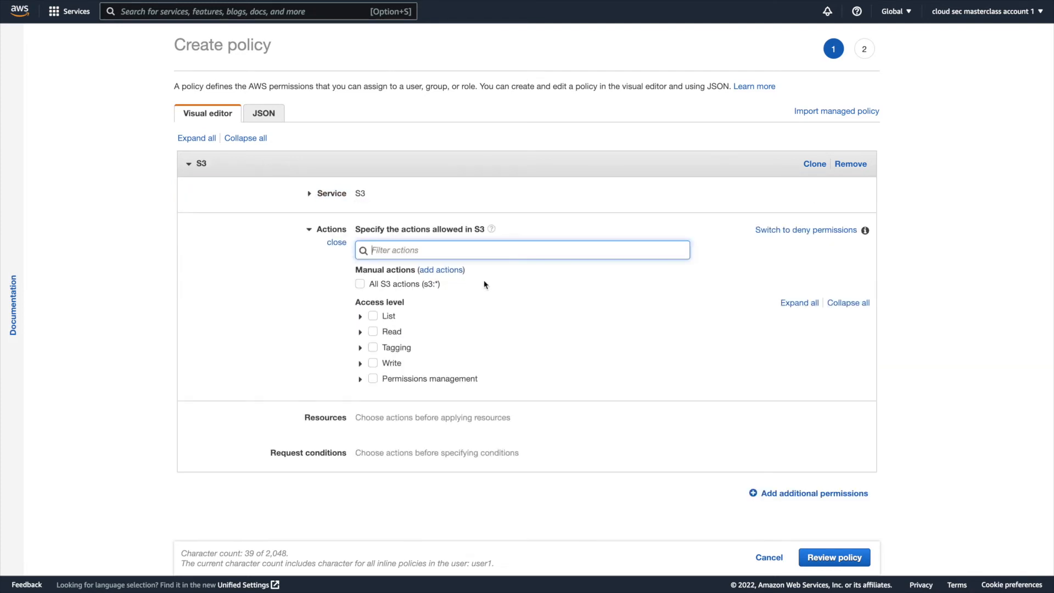
Allow the GetObject action in the inline policy and apply it to all resources.
text(getobje)
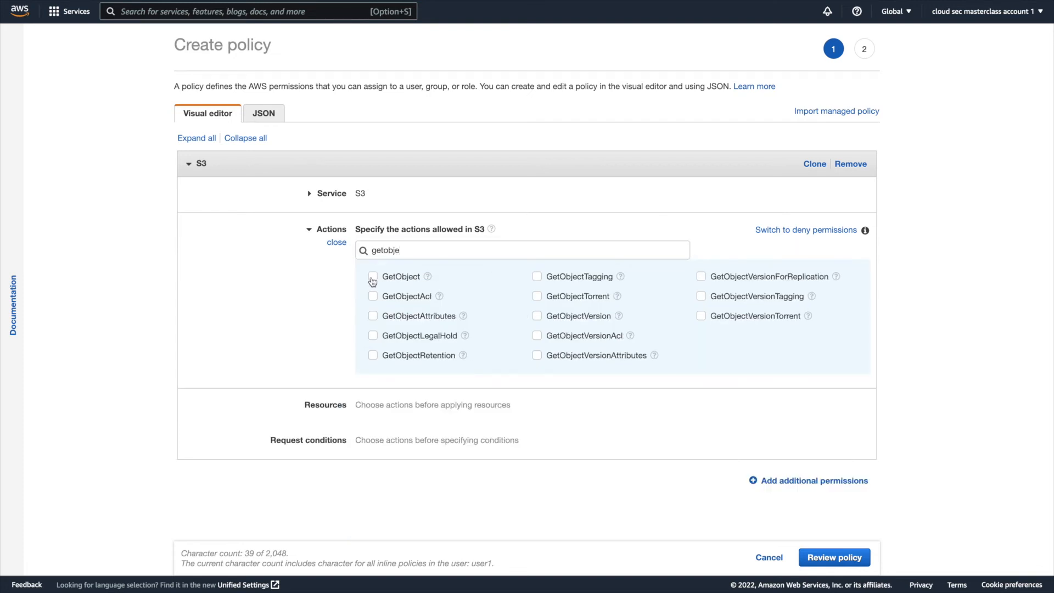
click(373, 276)
click(566, 405)
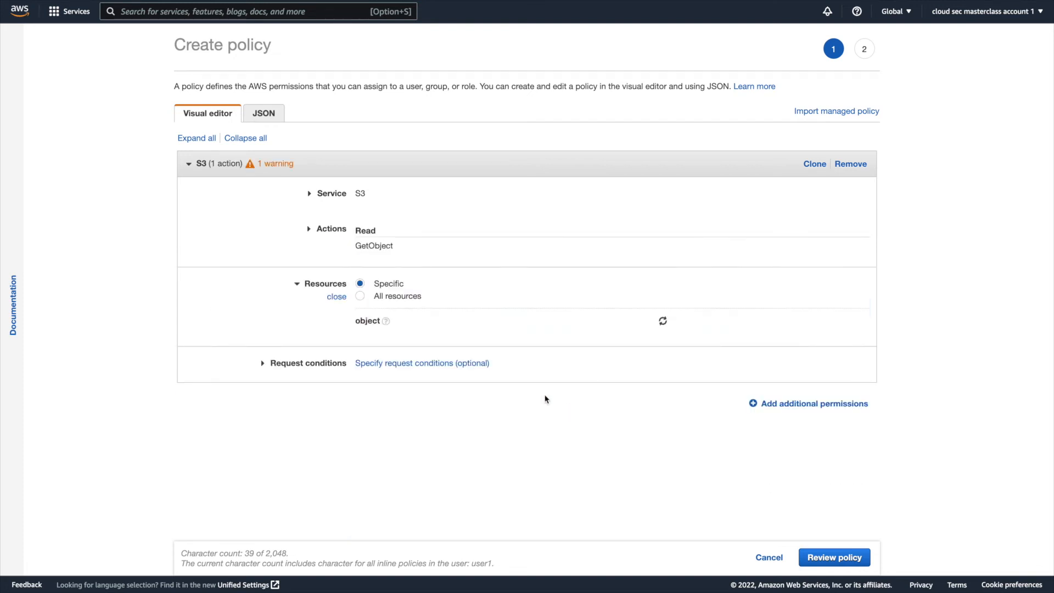
click(361, 299)
Review the inline policy, name it inline-s3objectpolicy, and create it.
click(814, 555)
click(314, 139)
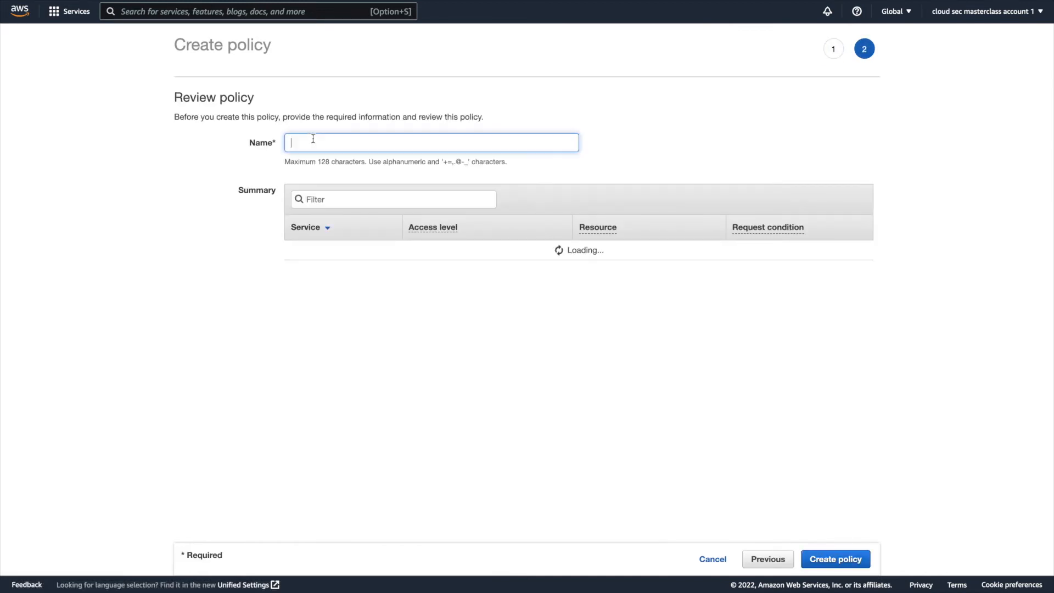
text(inline)
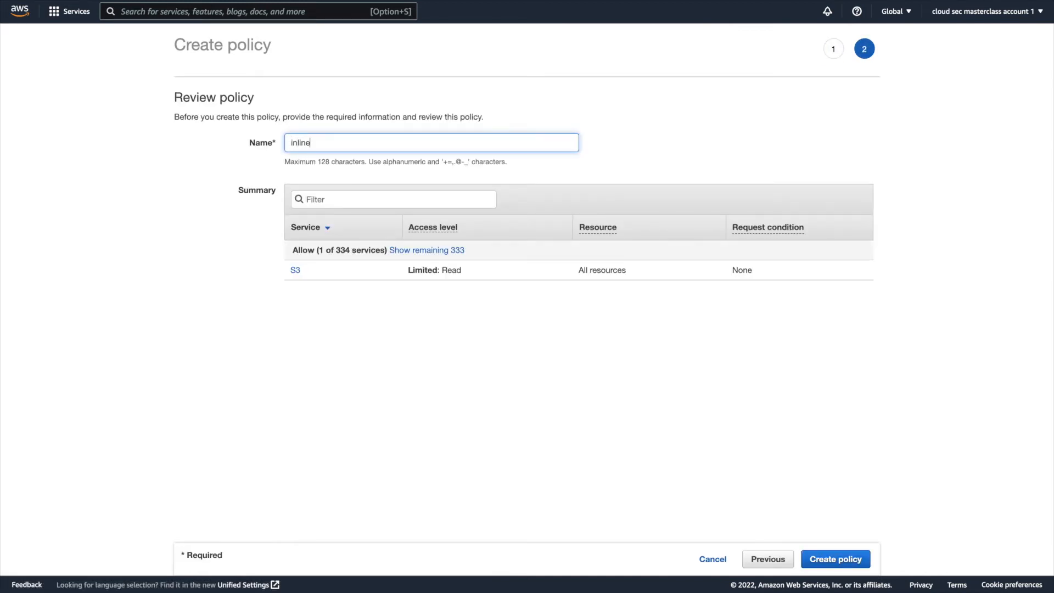
text(-s3objectpolicy)
click(836, 559)
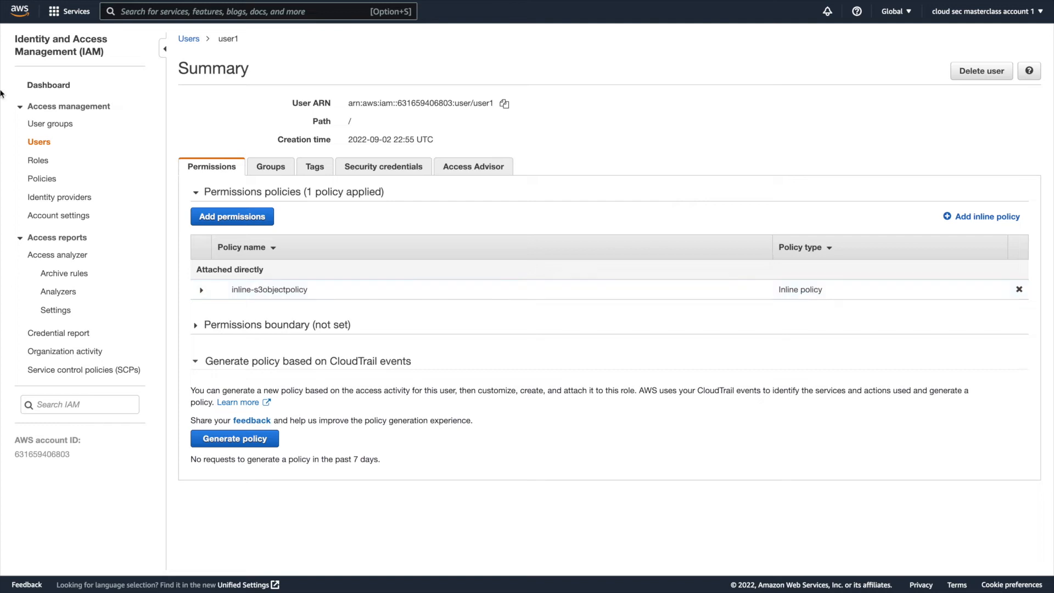
Search the IAM policies list for inline, and clear the search filter.
click(42, 180)
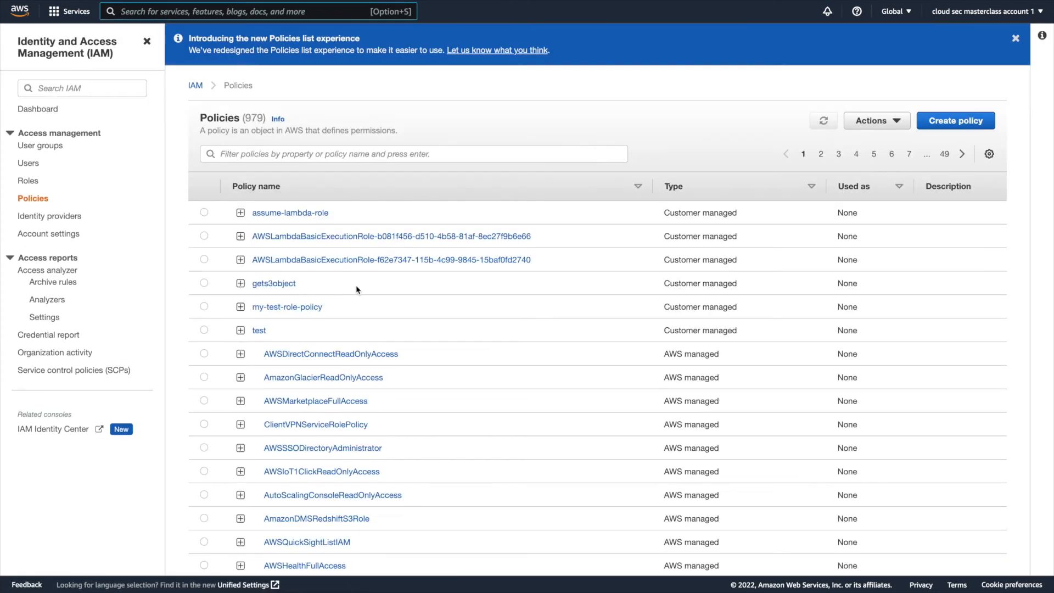
click(322, 155)
text(nline)
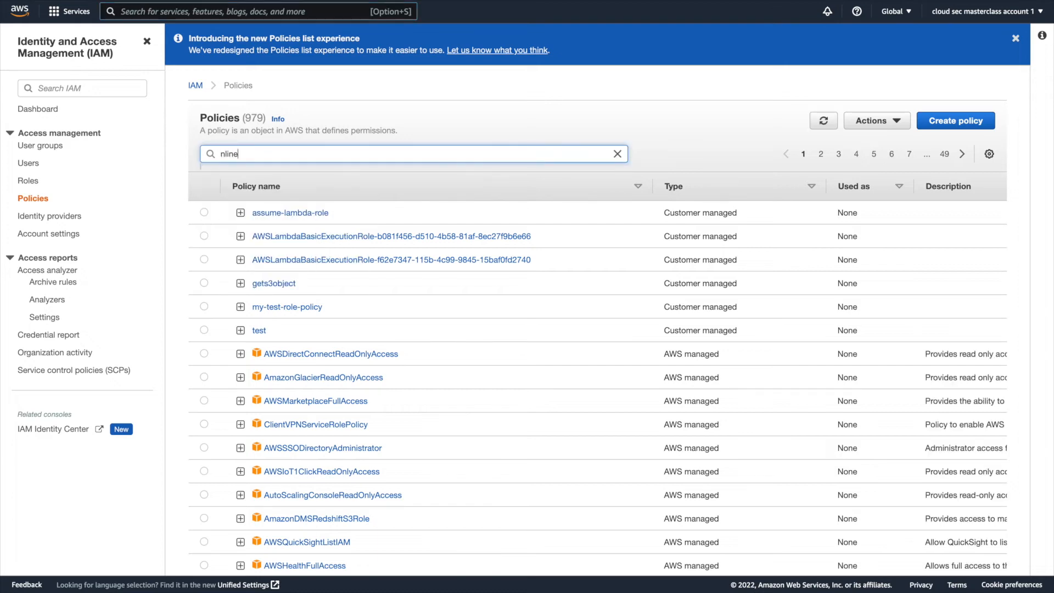
key(BackSpace)
key(BackSpace)
key(BackSpace)
key(BackSpace)
text(inline)
key(Return)
click(243, 177)
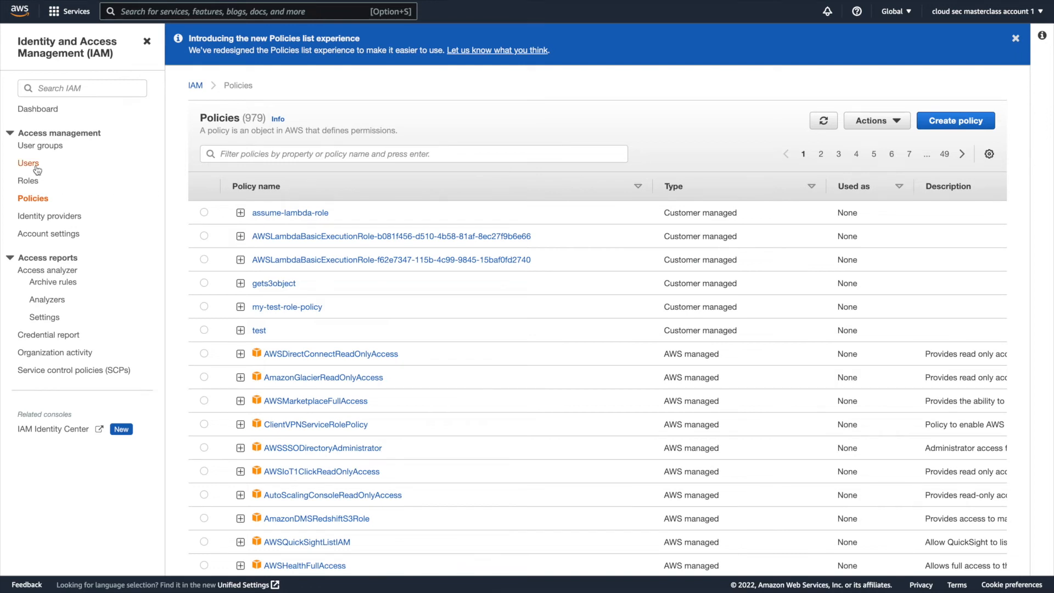
Open the IAM user user1 and remove the inline-s3objectpolicy inline policy from it.
click(36, 165)
click(240, 173)
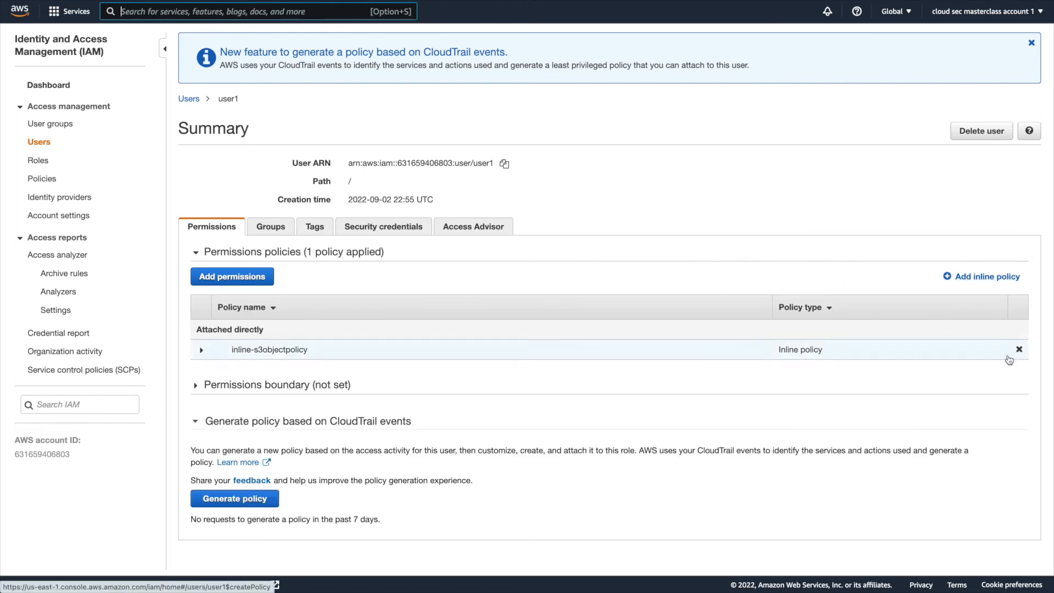
click(1018, 349)
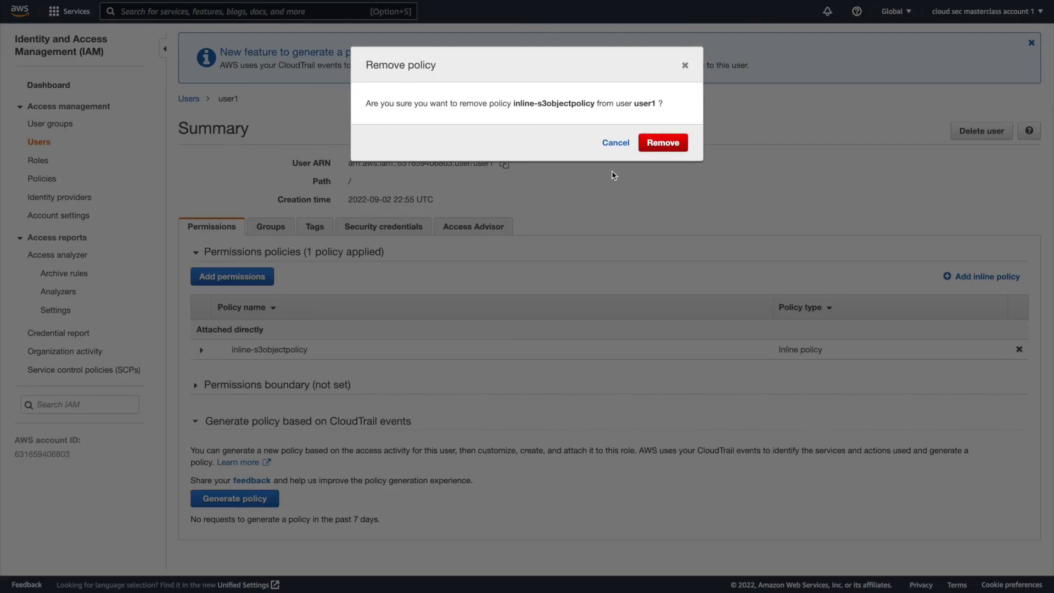
click(664, 144)
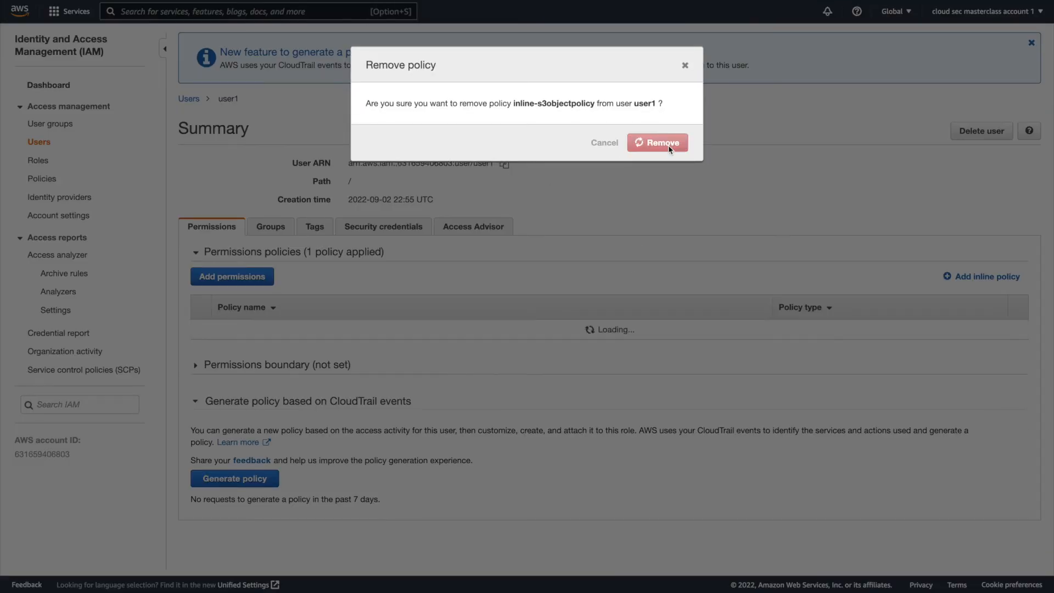
Start adding permissions to user1 by attaching existing policies directly, and filter the policies by get.
click(273, 316)
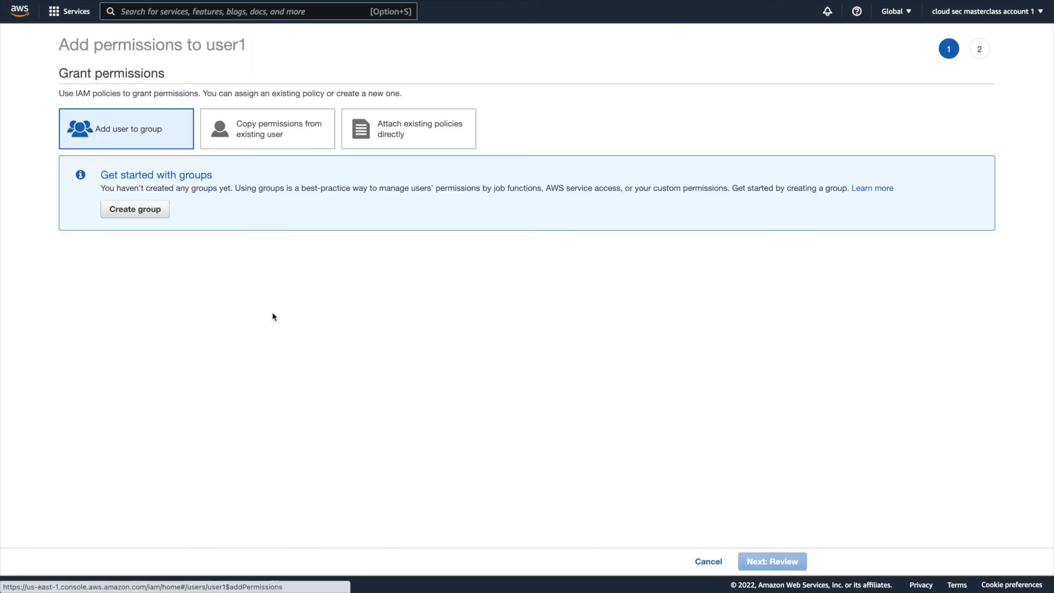
click(425, 133)
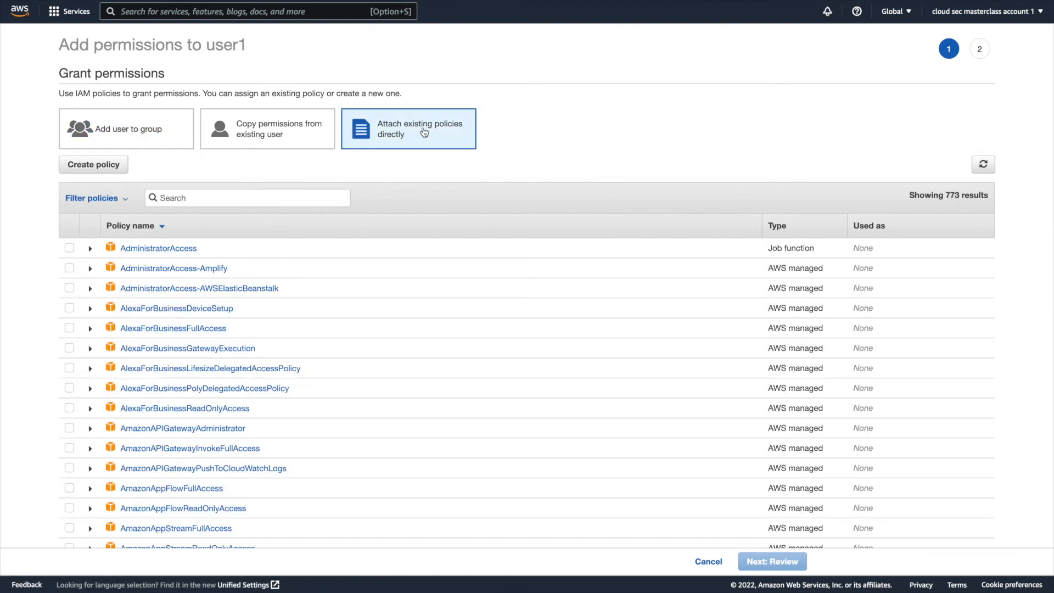
click(220, 196)
text(geto)
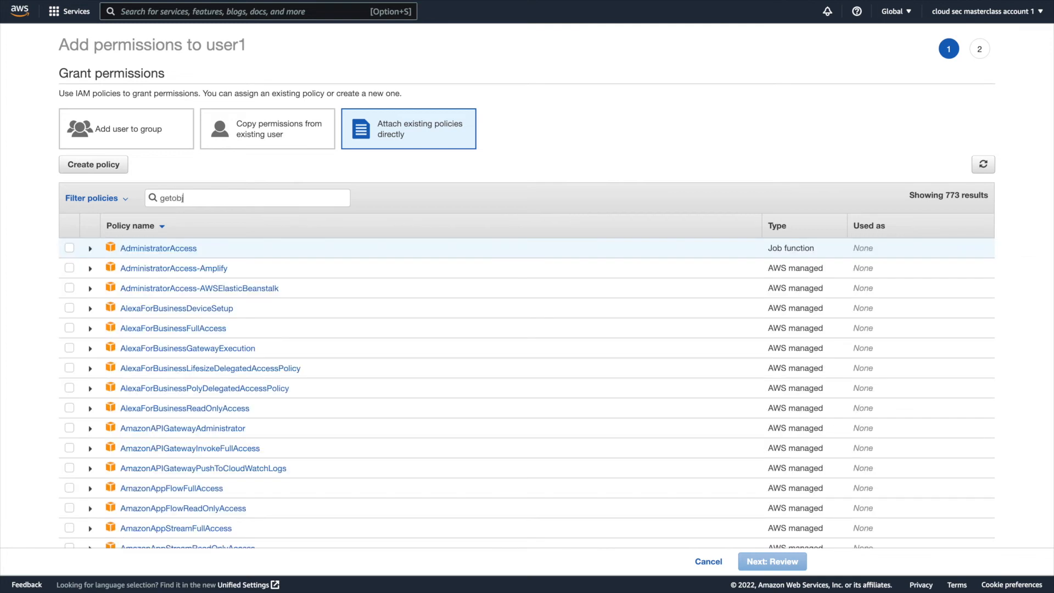
key(BackSpace)
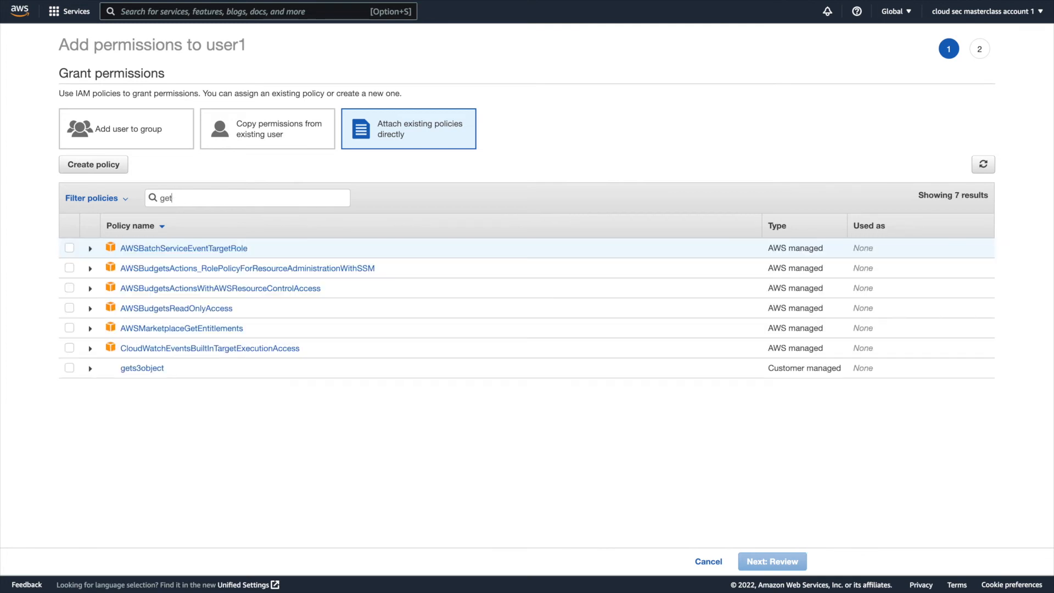
Select the customer managed gets3object policy, review it, and add it to user1.
click(69, 368)
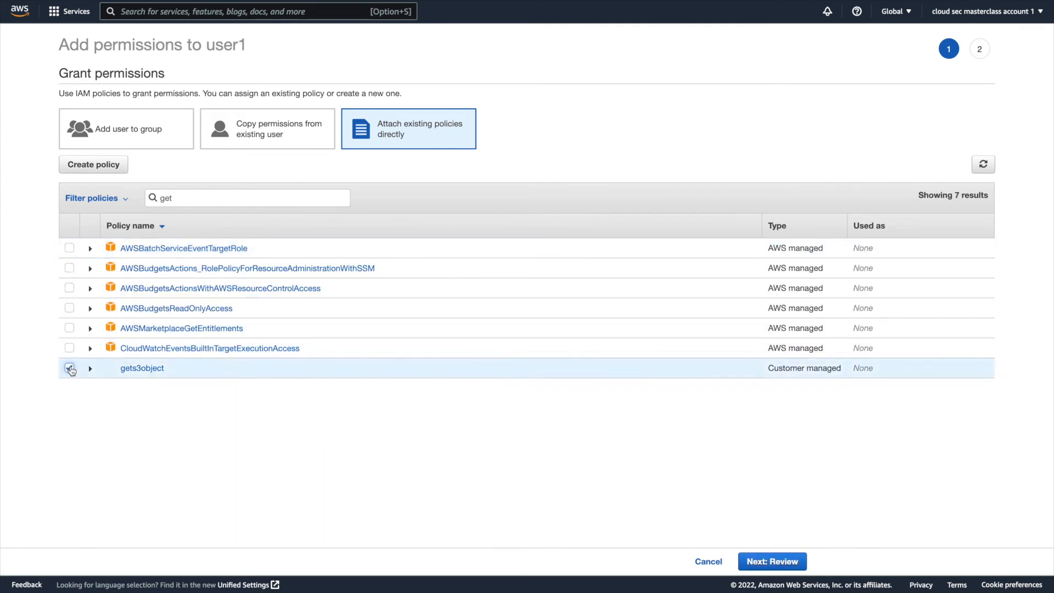
click(798, 562)
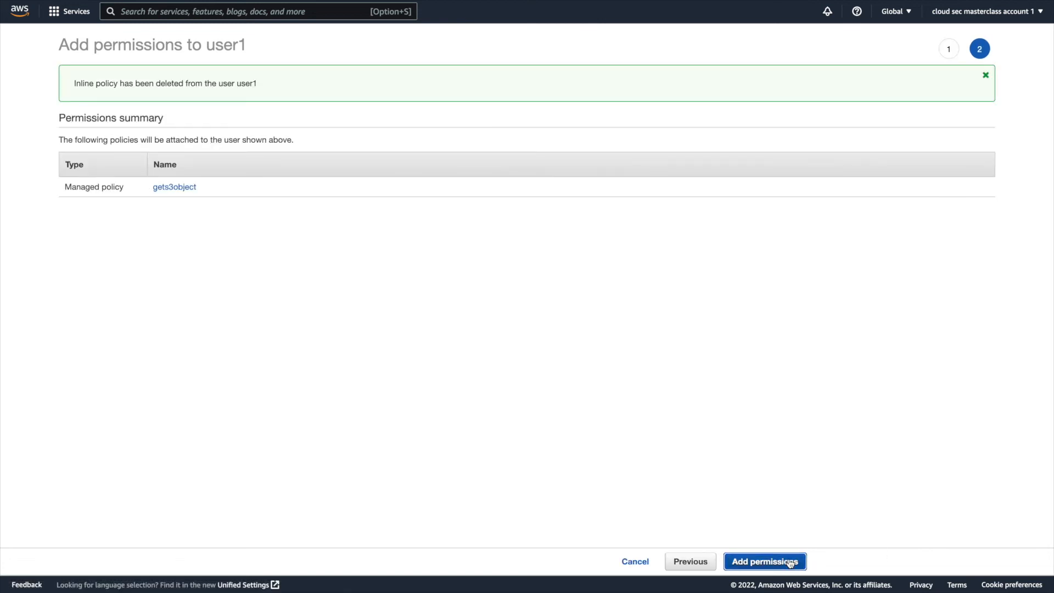
click(783, 563)
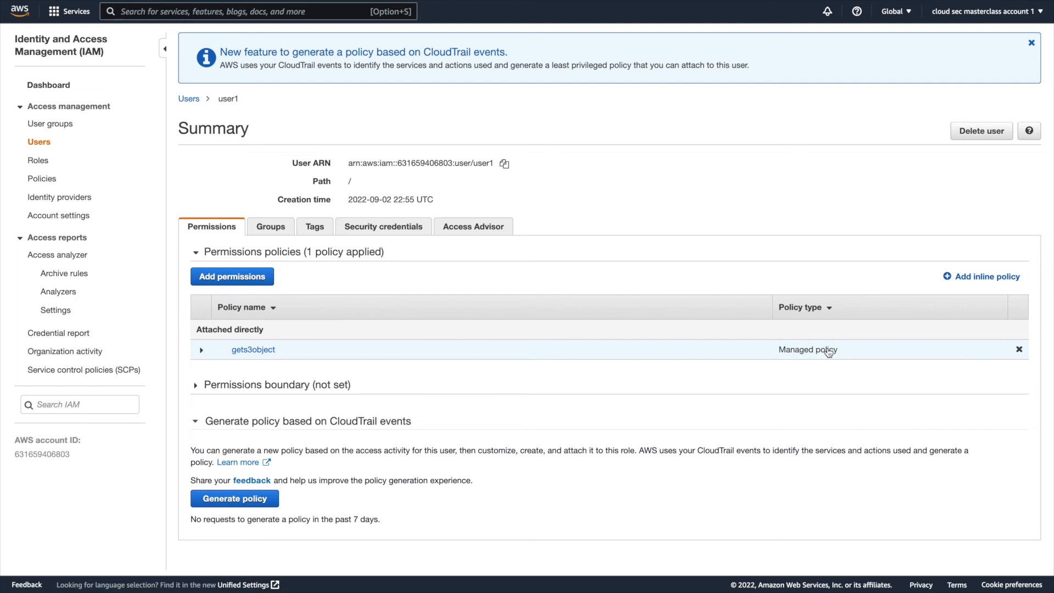
Create a new access key in the security credentials of user1.
mouse_move(417, 0)
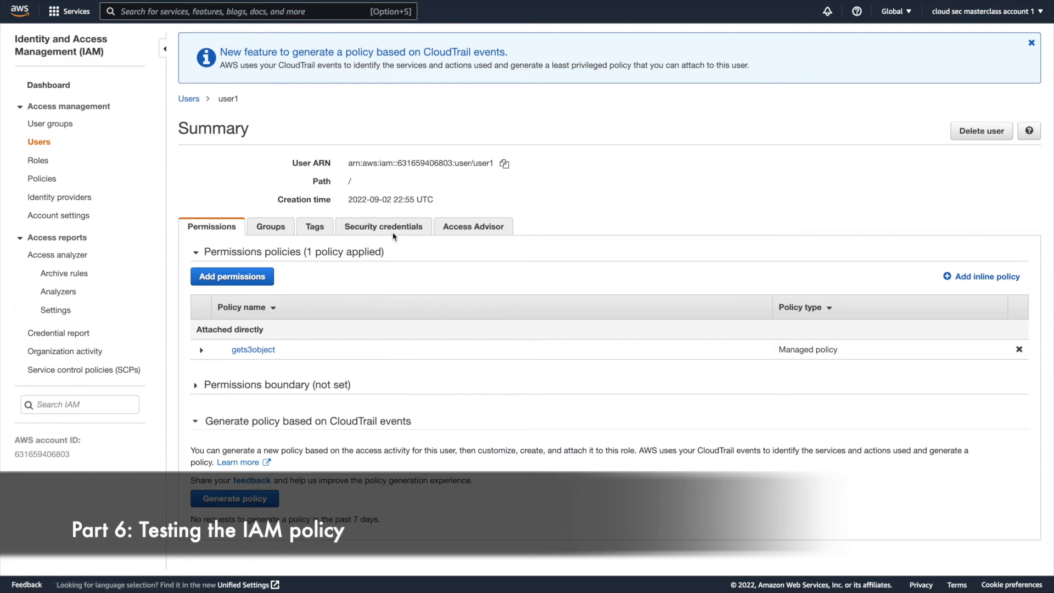
click(383, 229)
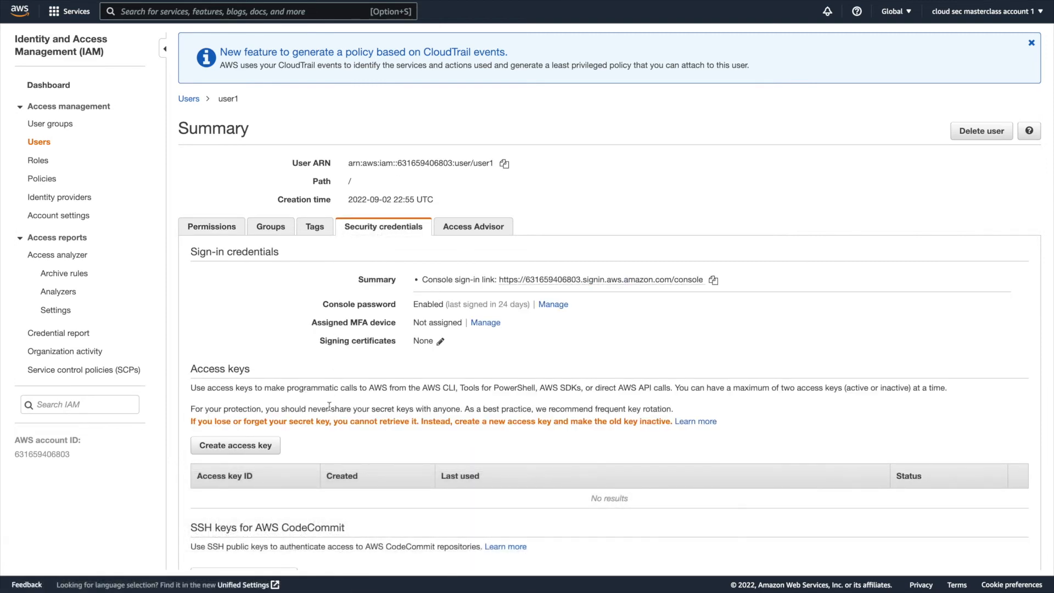
click(269, 451)
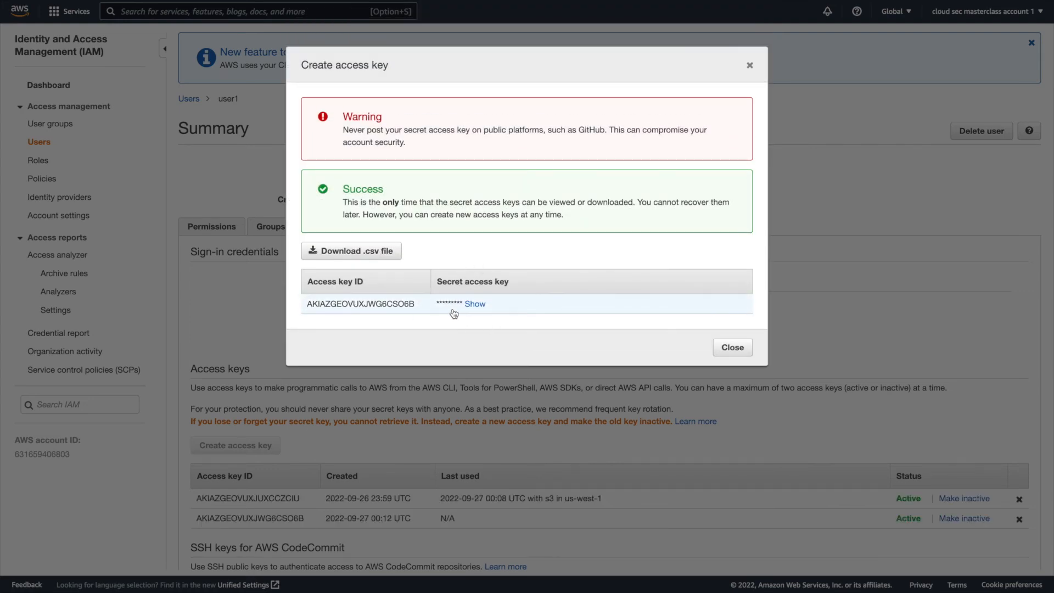
Copy the new access key ID, switch to the terminal, run aws configure, and enter the access key ID.
double_click(383, 308)
key(super+c)
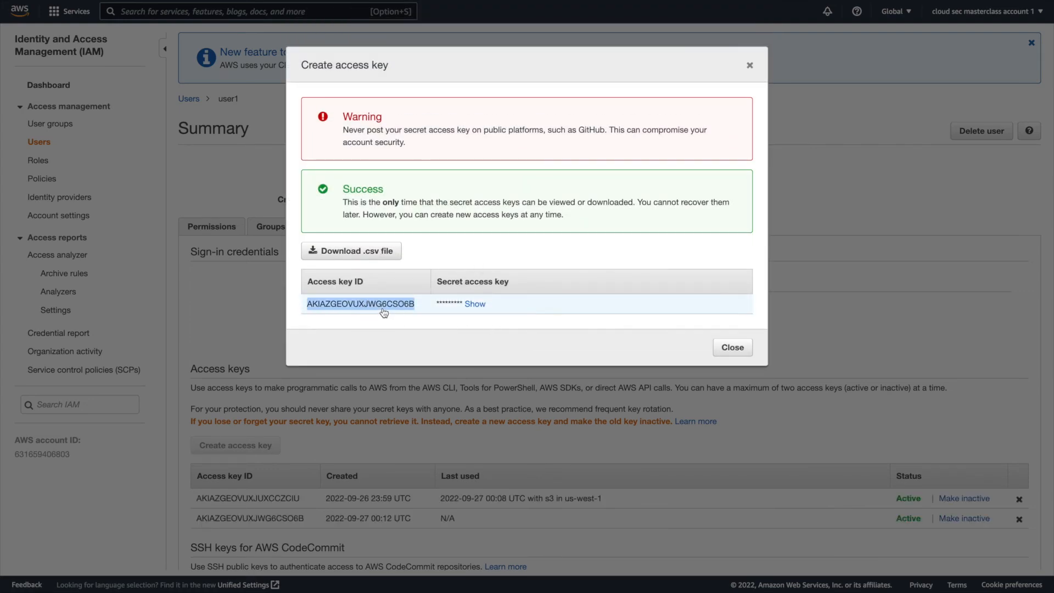
key(super+Tab)
key(super+Tab)
text(aws configure)
key(Return)
key(super+v)
key(Return)
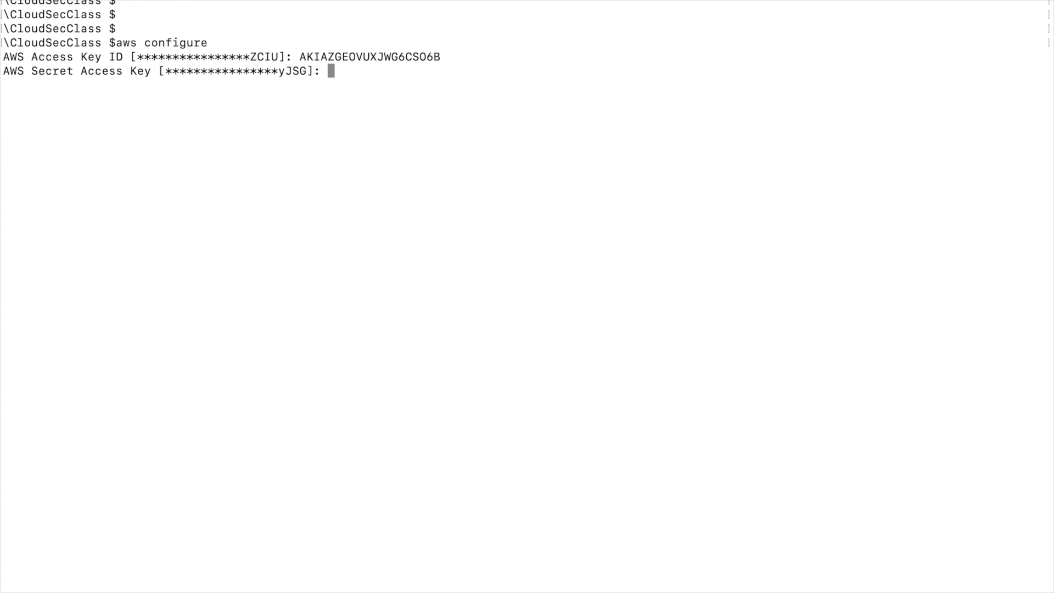
Reveal and copy the secret access key in the console, enter it in aws configure, and keep the default region and output format.
key(super+Tab)
click(469, 303)
drag(436, 304, 621, 307)
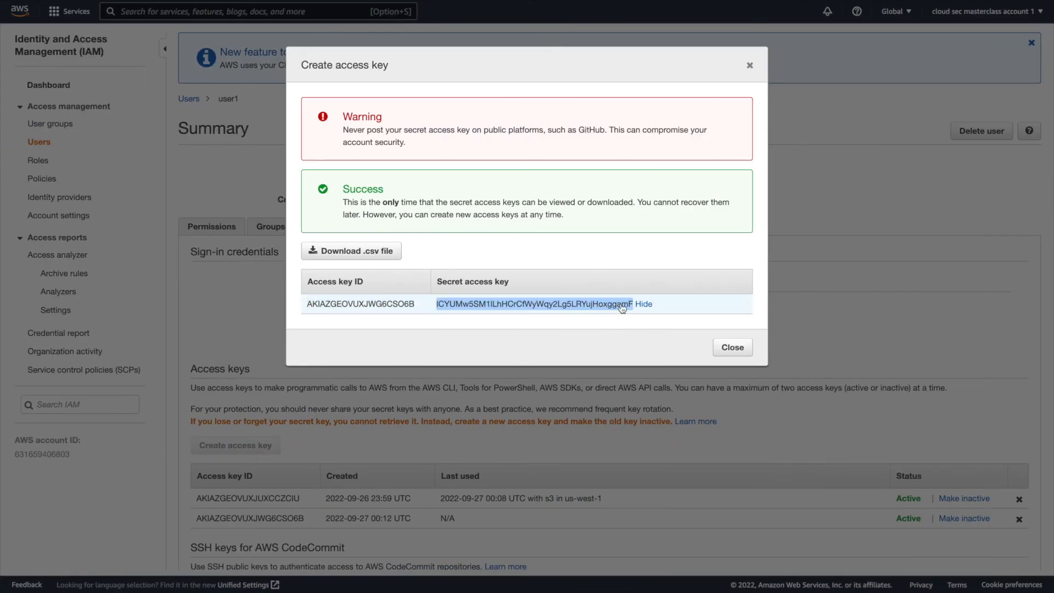
key(super+c)
key(super+Tab)
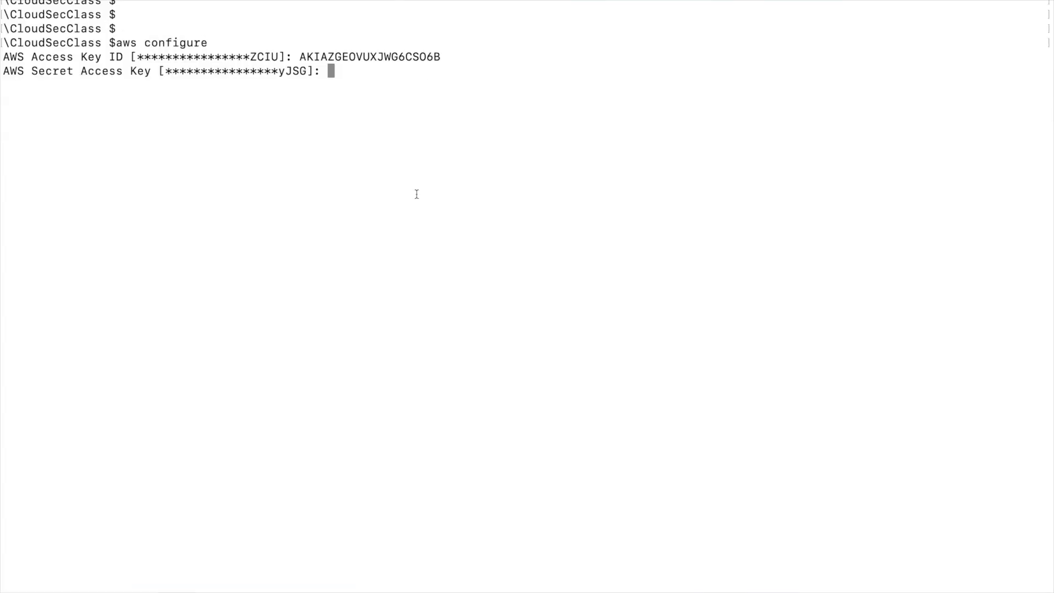
key(super+v)
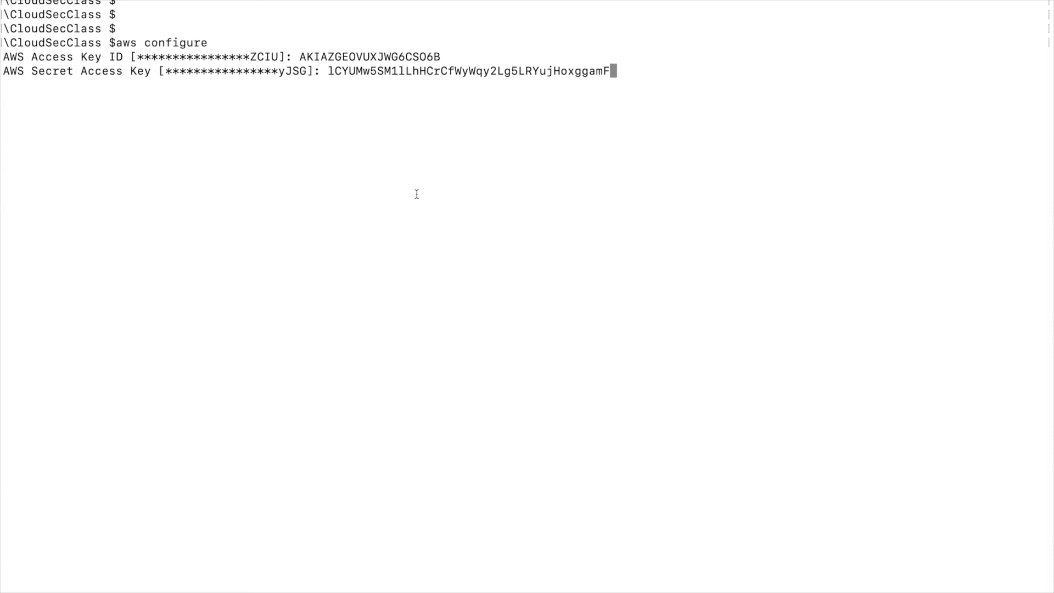
key(Return)
key(Return)
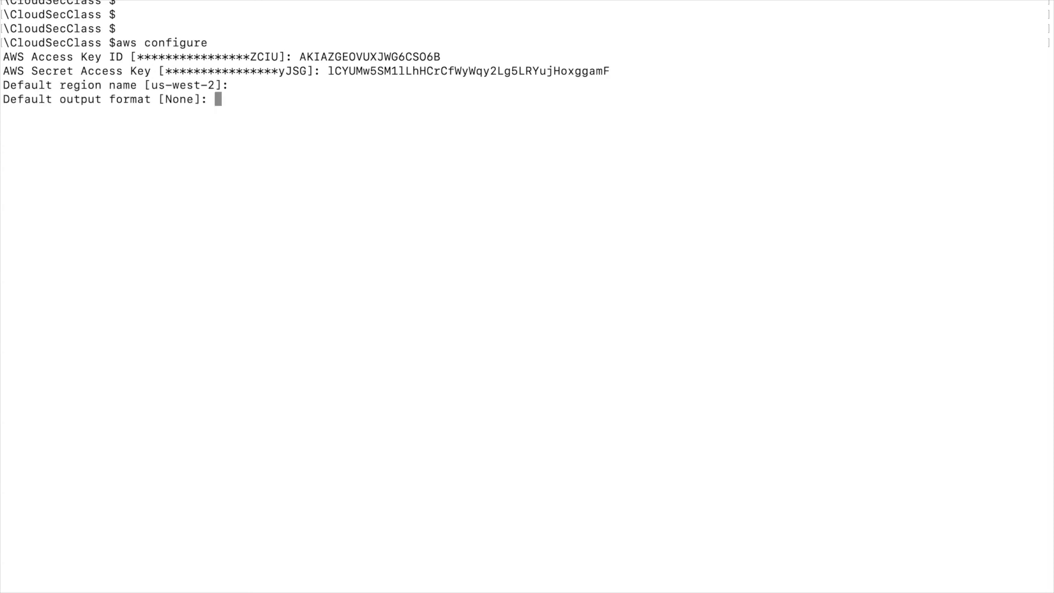
key(Return)
key(Return)
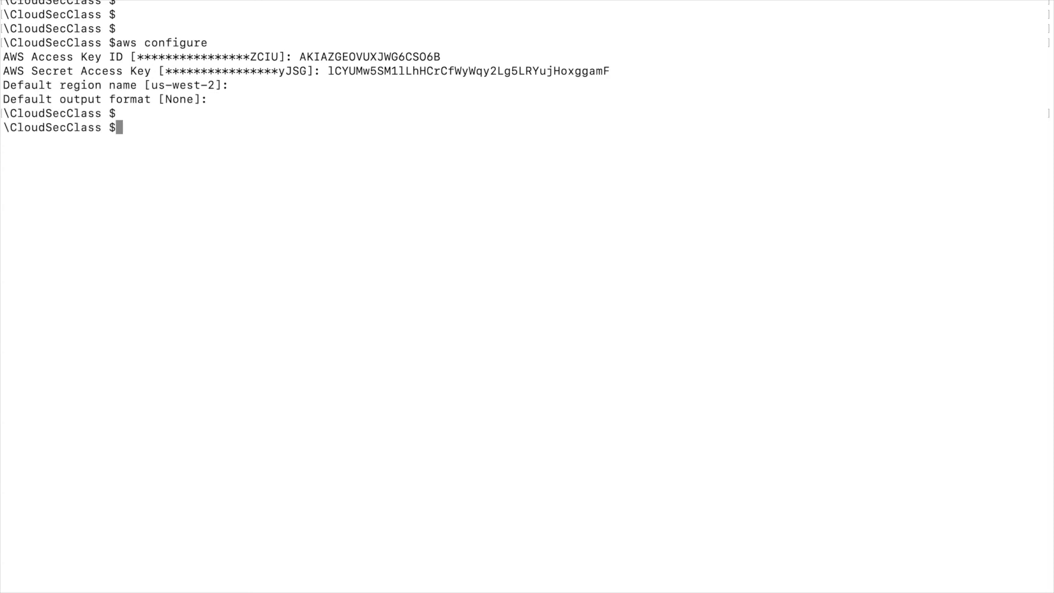
Run aws sts get-caller-identity and examine the account and user ARN of the configured credentials.
text(aws sts get-caller-id)
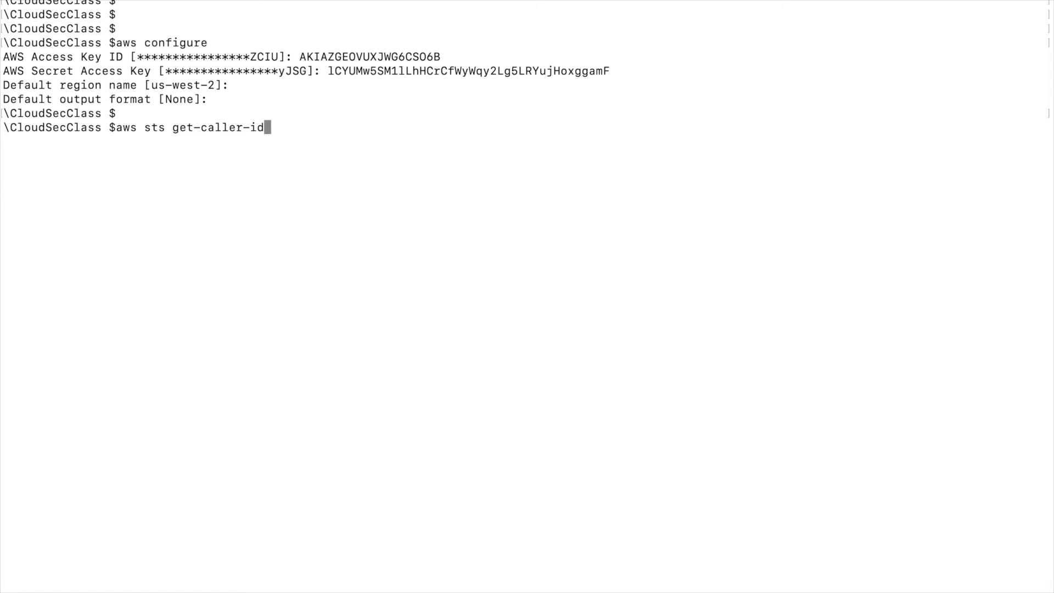
text(entity)
key(Return)
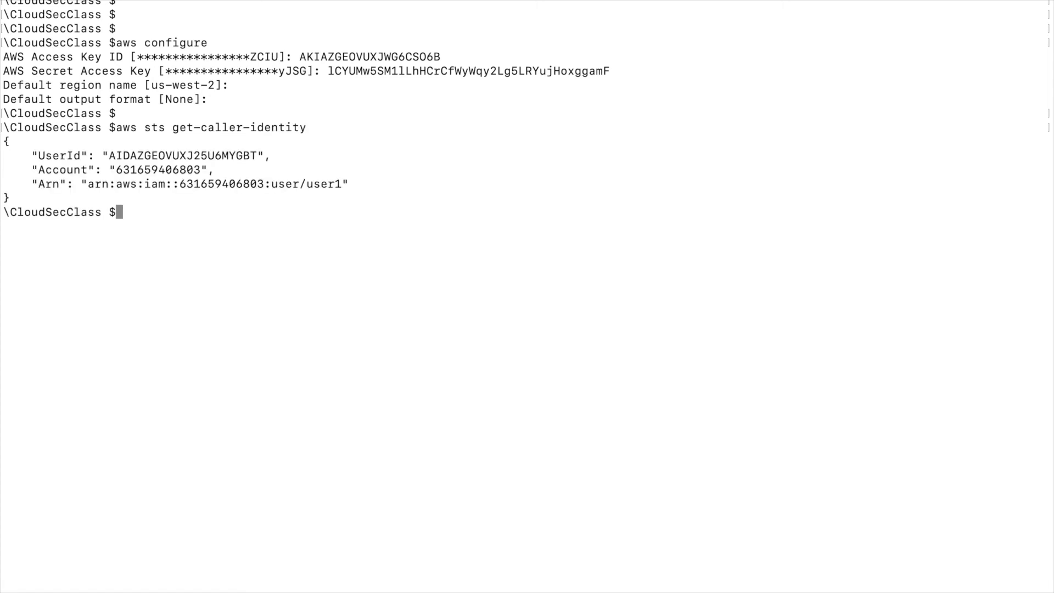
double_click(326, 184)
double_click(183, 170)
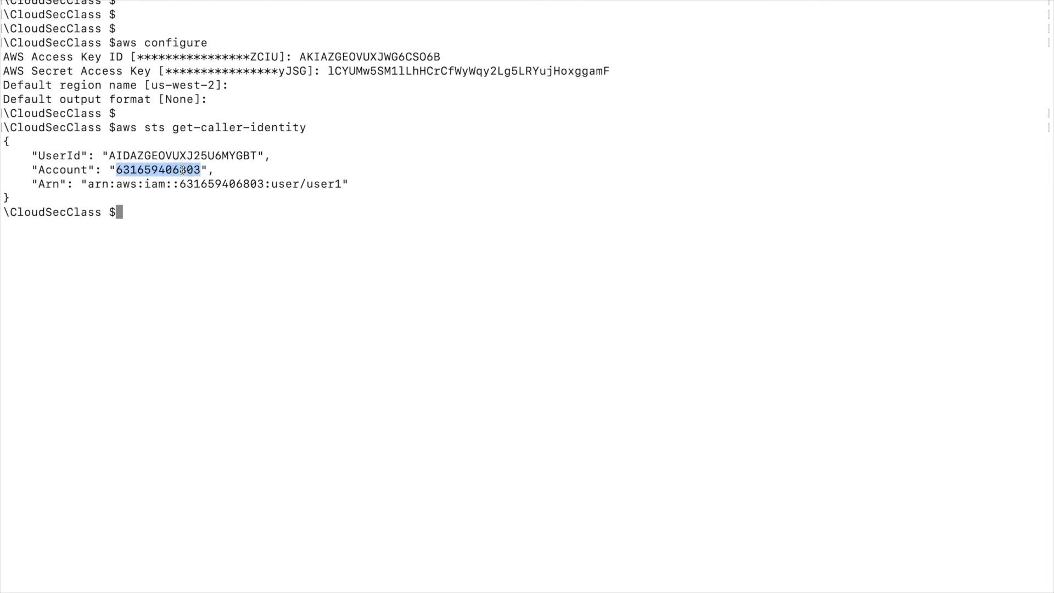
click(295, 175)
click(164, 223)
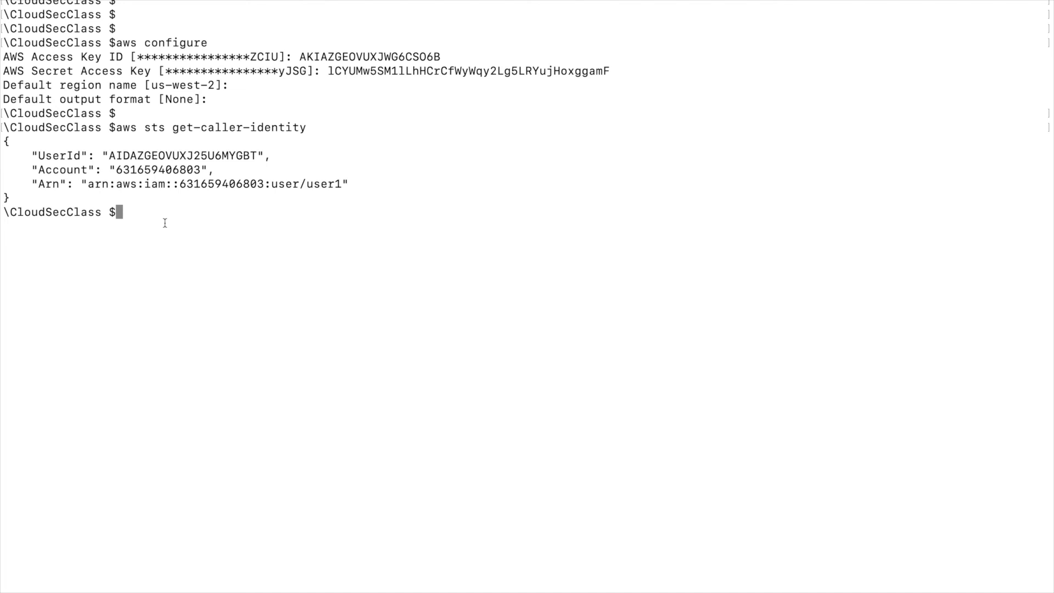
Copy the S3 URI of cloudsecsclass_cover.jpeg from the S3 console and download the object into the current directory with aws s3 cp.
text(aws s3 cp)
key(super+Tab)
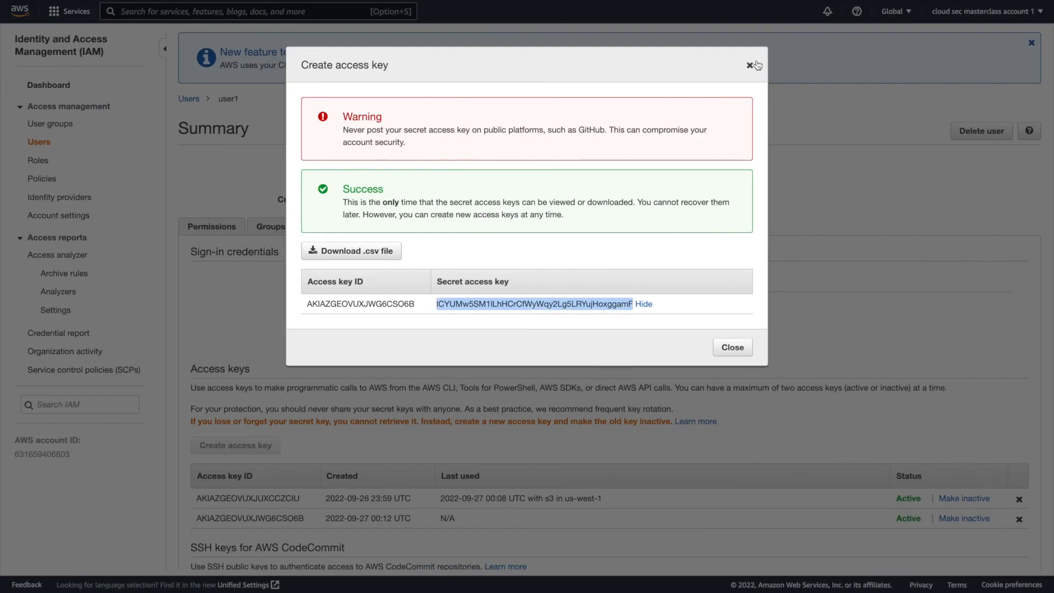
click(749, 64)
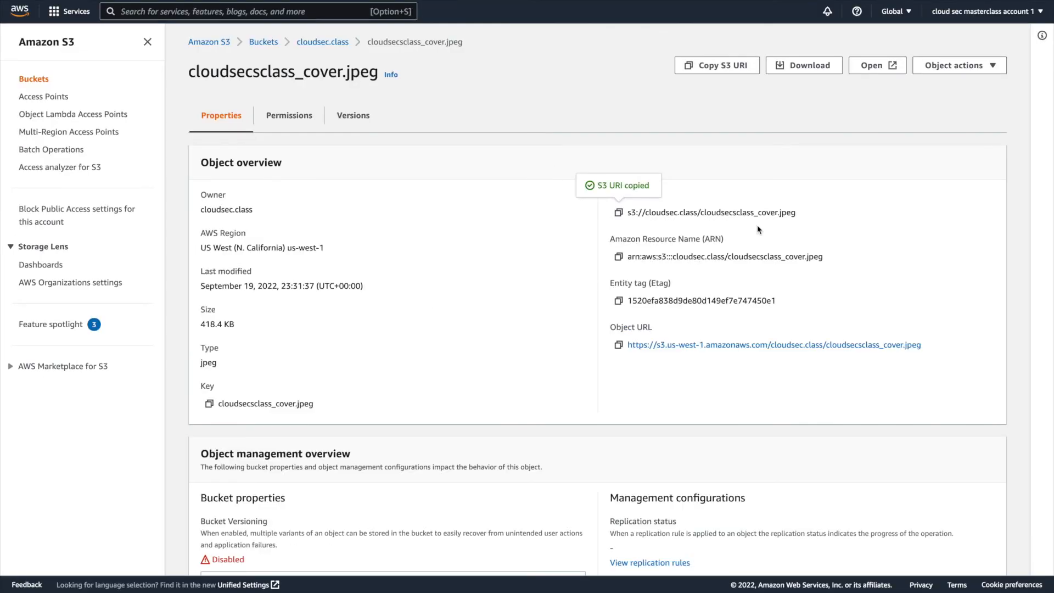
click(618, 214)
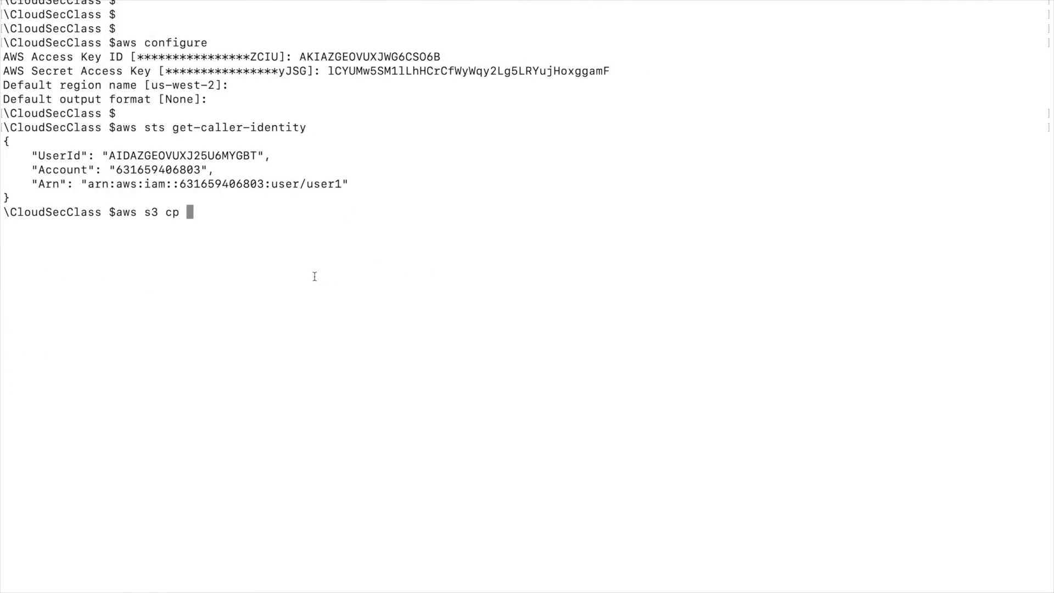
key(super+v)
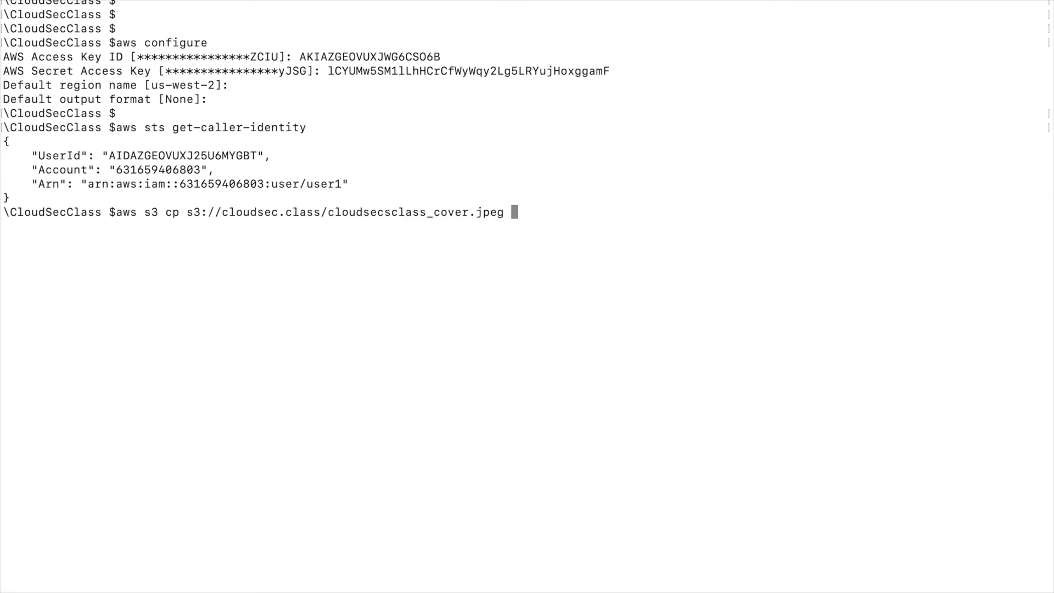
text(.)
key(Return)
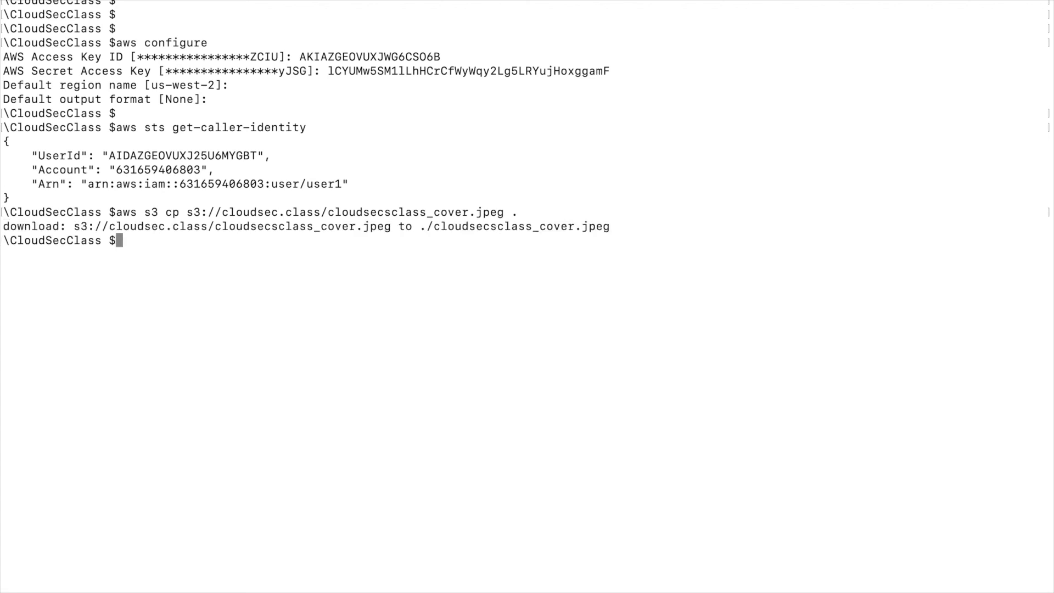
triple_click(137, 229)
List the current directory with ls and check for the downloaded cloudsecsclass_cover.jpeg file.
text(ls)
key(Return)
triple_click(73, 257)
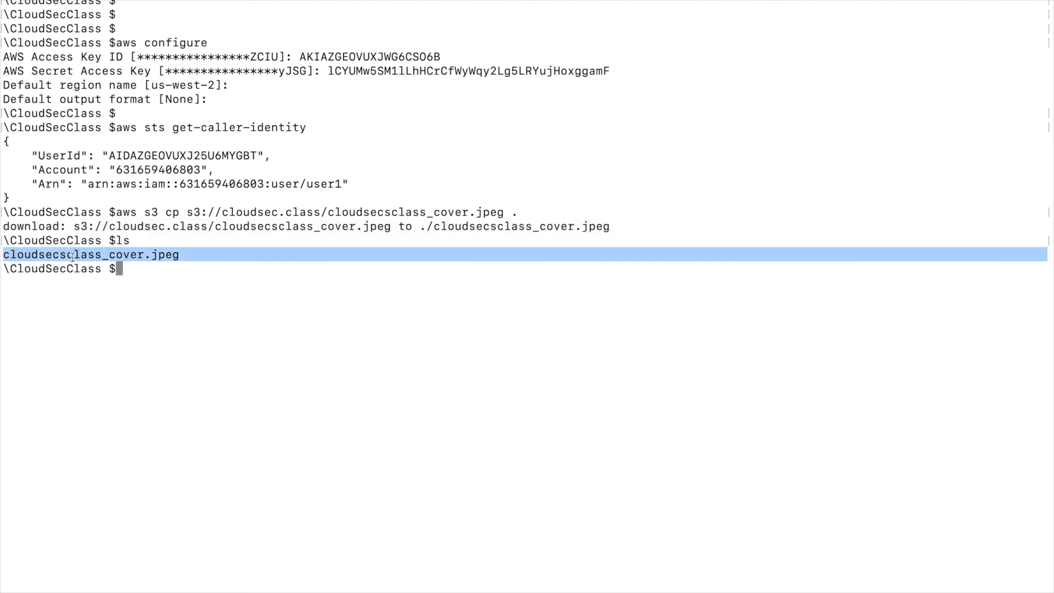
click(190, 292)
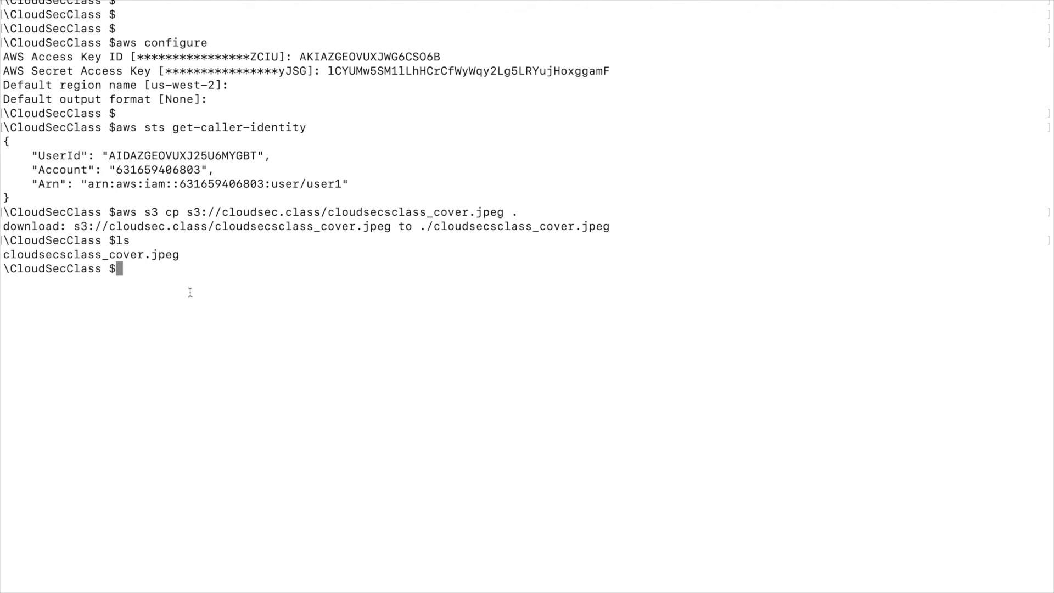
Query the machine's public IP address with curl ipecho.net/plain and select the returned address.
text(curl ipech)
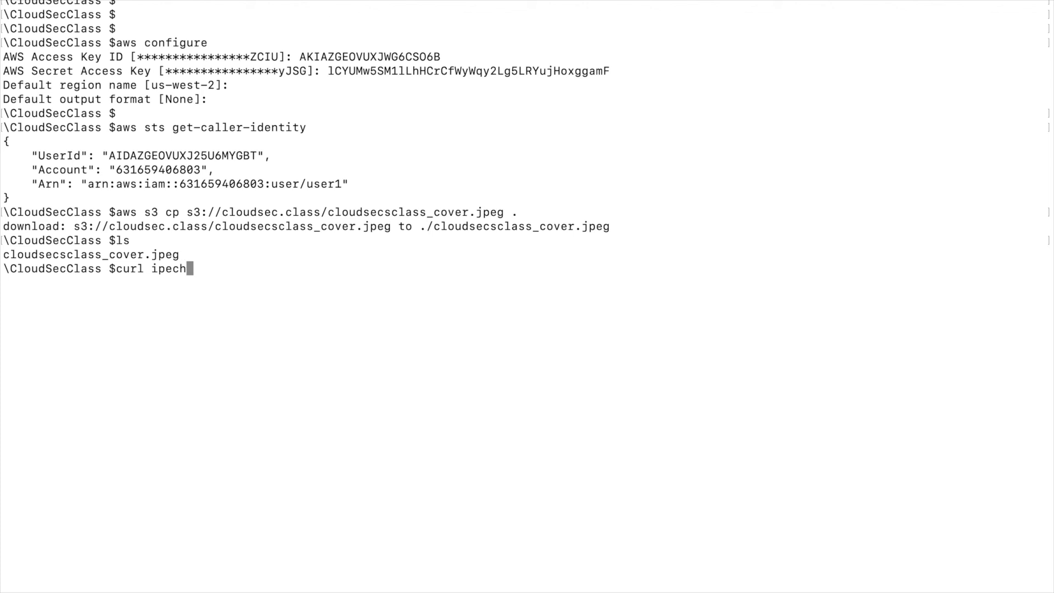
text(o.net/plain)
key(Return)
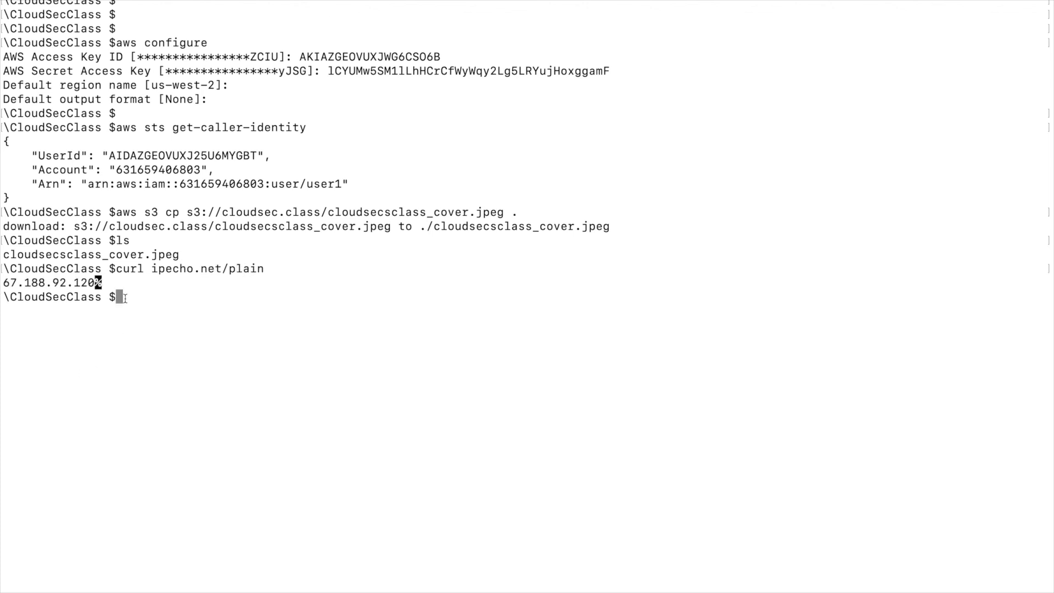
double_click(97, 282)
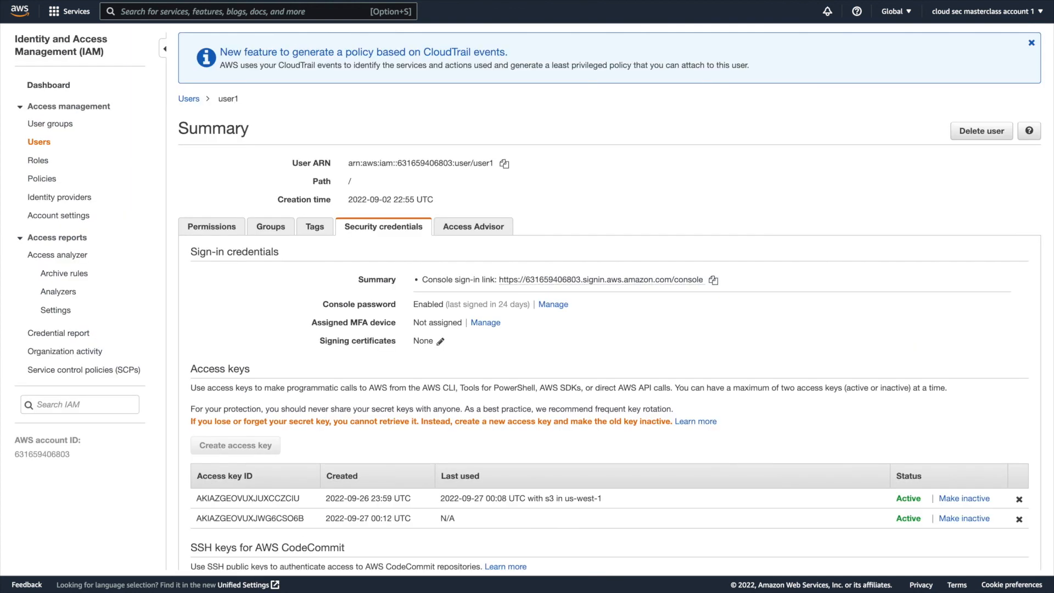
Switch to the IAM console and open the customer managed policy gets3object for editing as JSON.
click(49, 180)
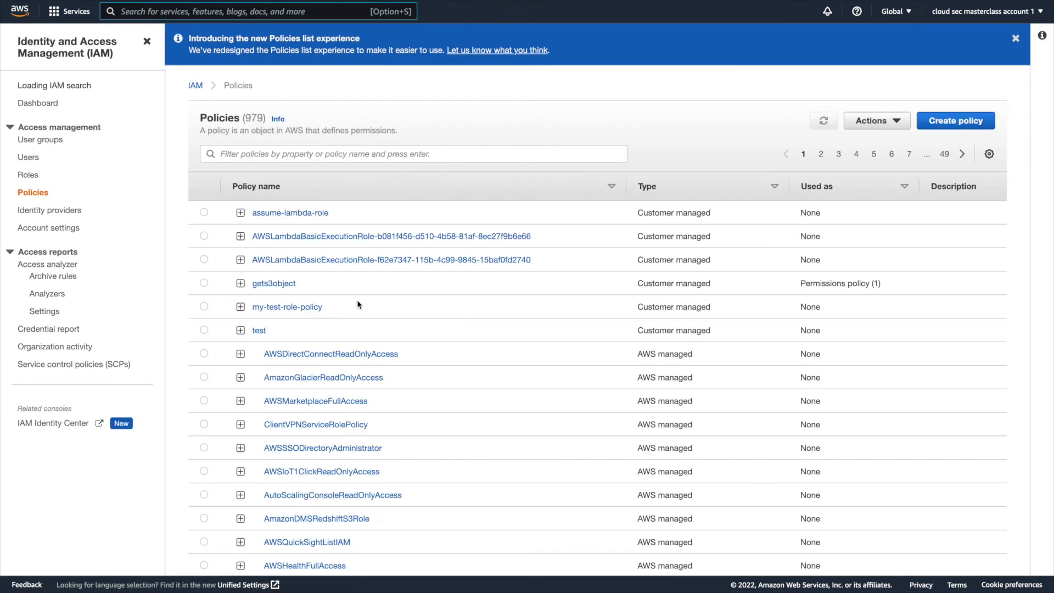
click(273, 283)
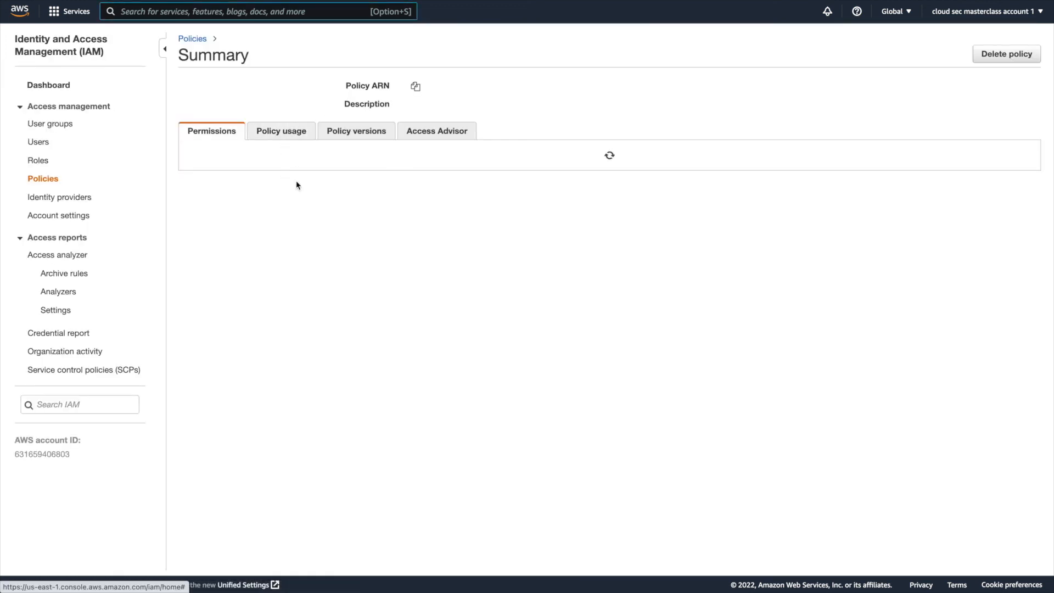
click(358, 158)
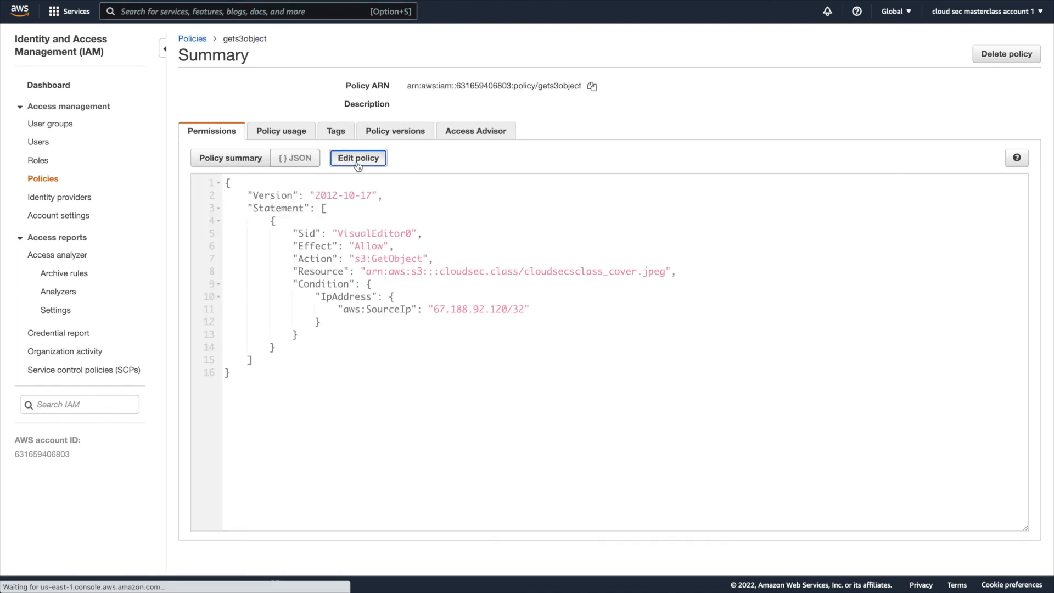
click(267, 122)
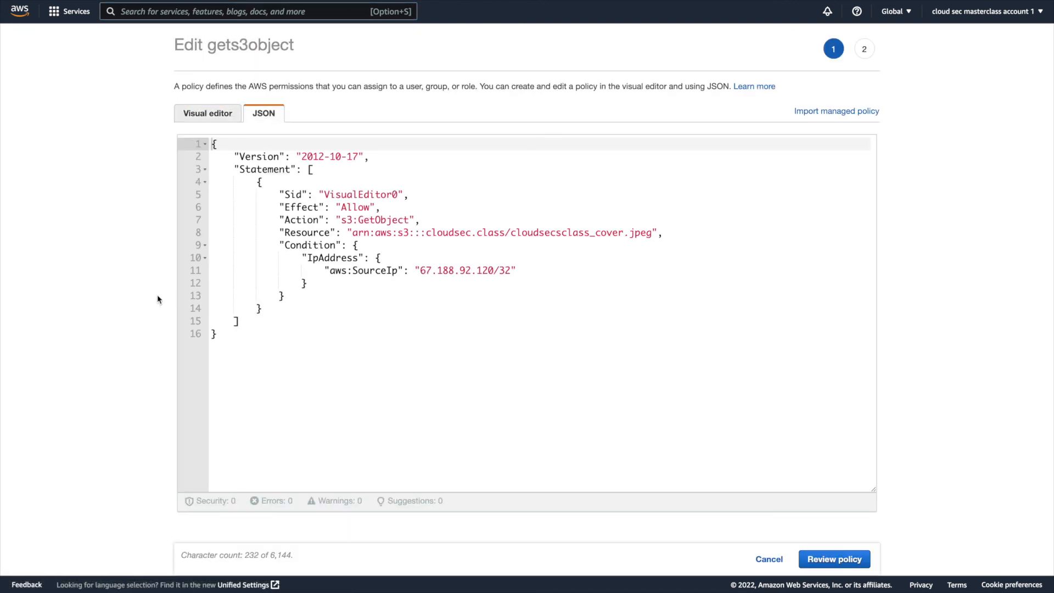
key(super+f)
click(497, 270)
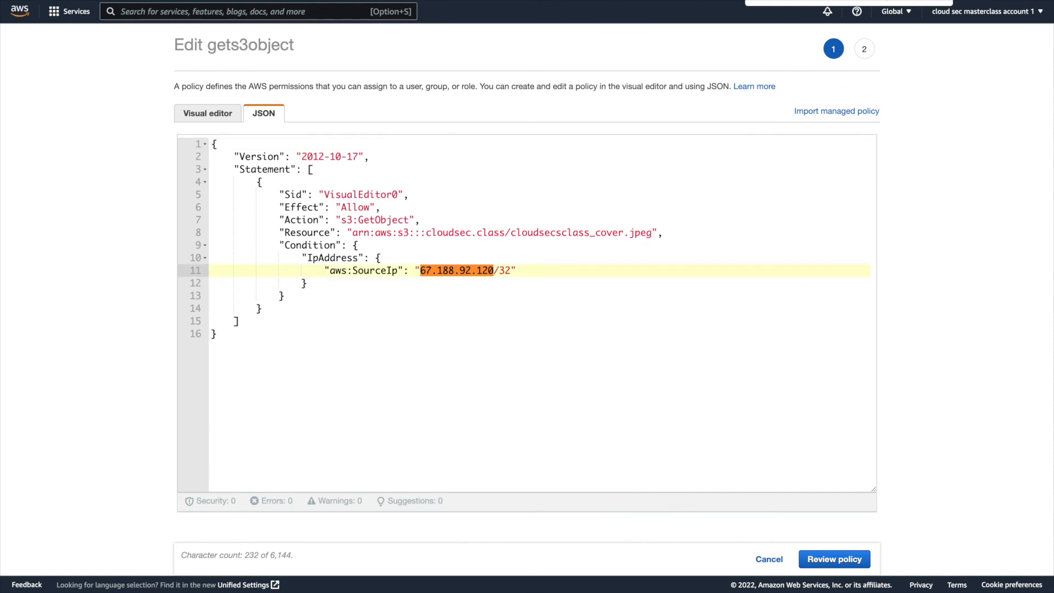
key(BackSpace)
text(2)
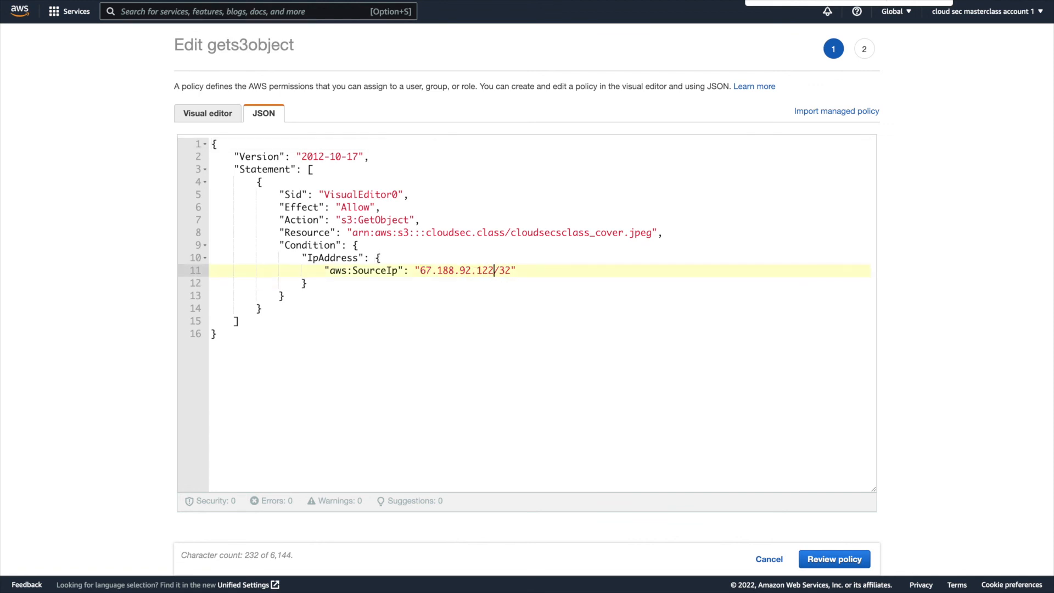
click(837, 559)
click(841, 557)
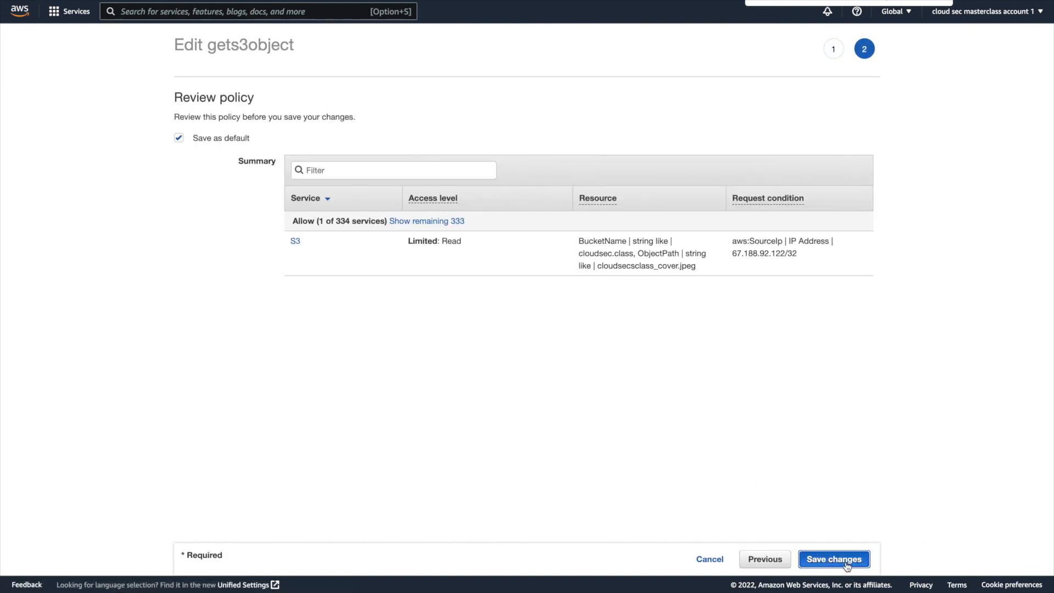
Switch to the terminal, rerun aws s3 cp s3://cloudsec.class/cloudsecsclass_cover.jpeg . and examine the command's response.
key(super+Tab)
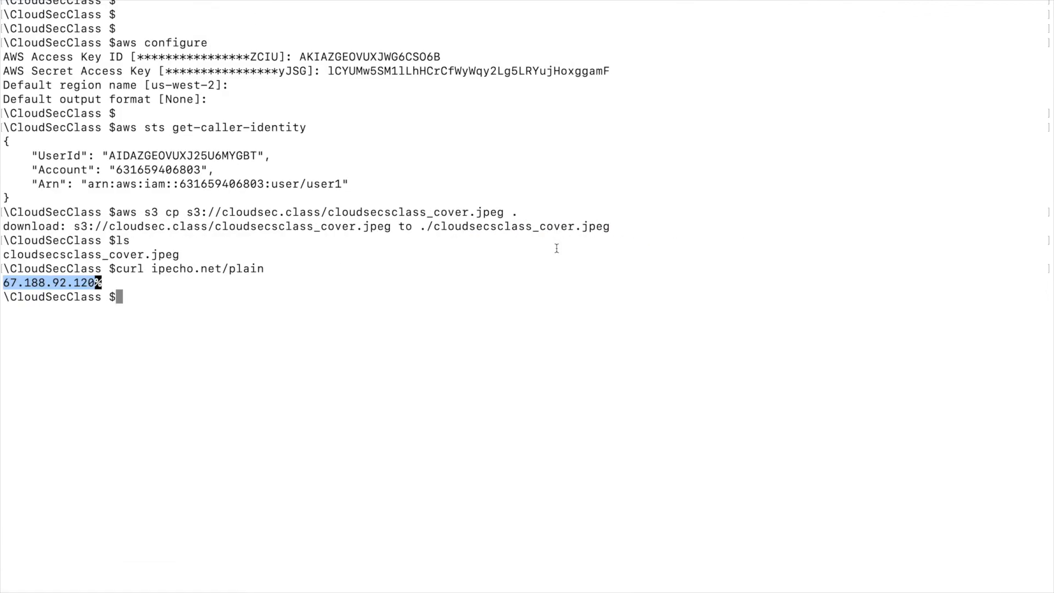
key(Up)
key(Up)
key(Up)
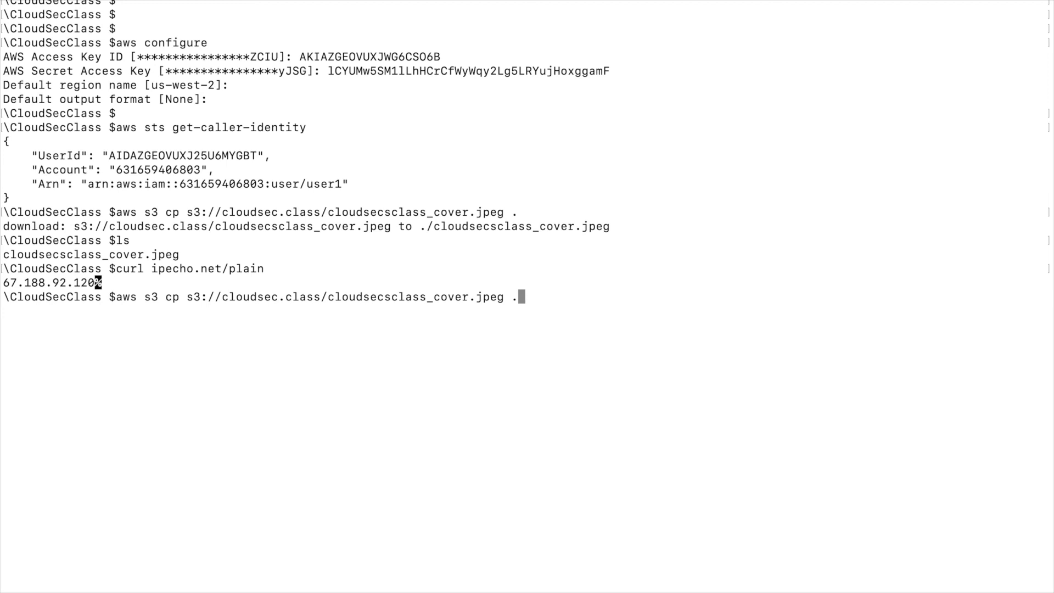
key(Return)
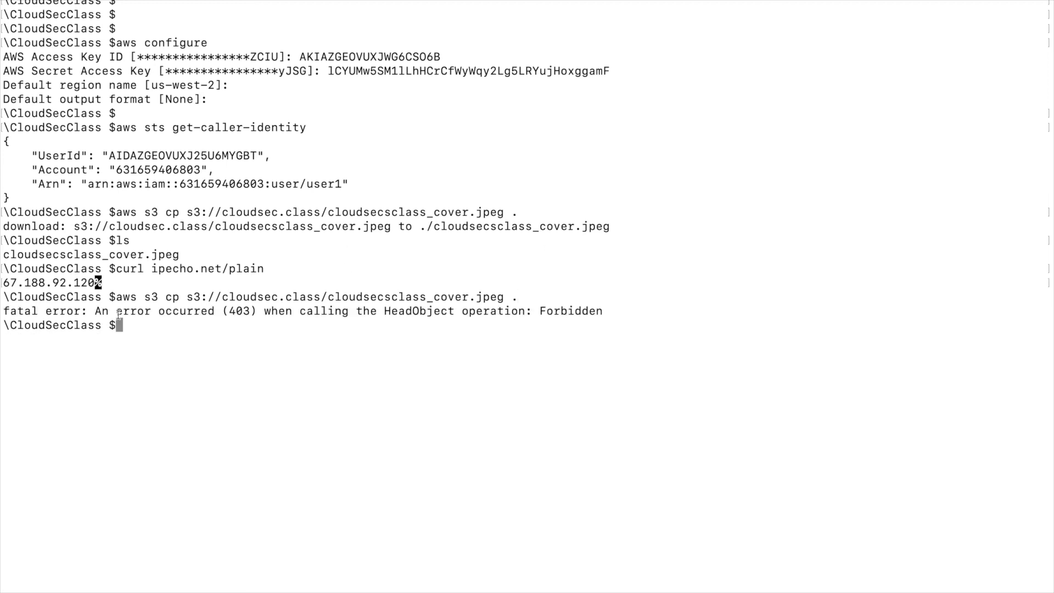
triple_click(118, 311)
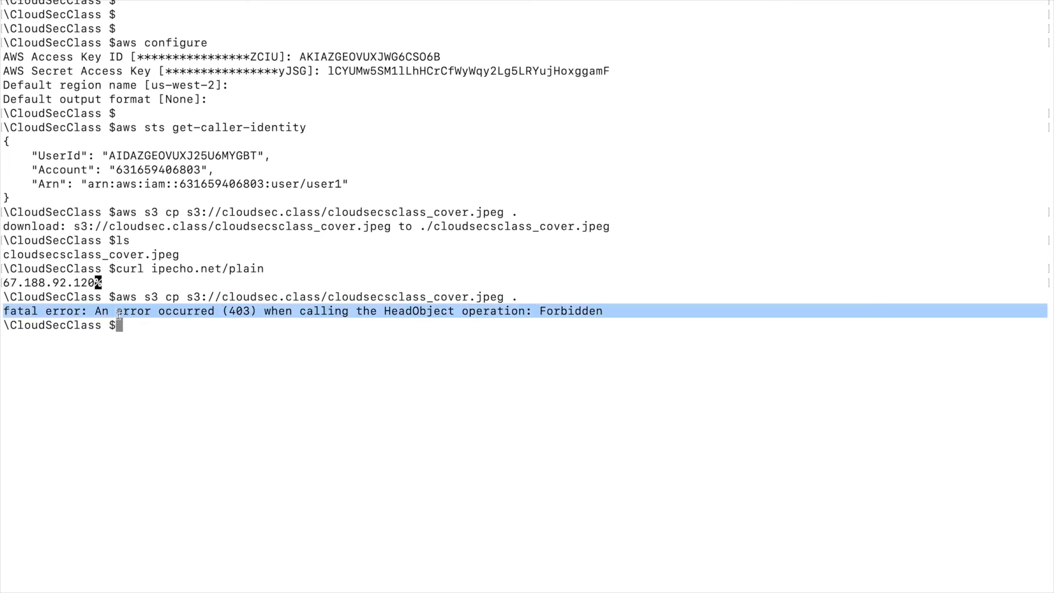
double_click(565, 310)
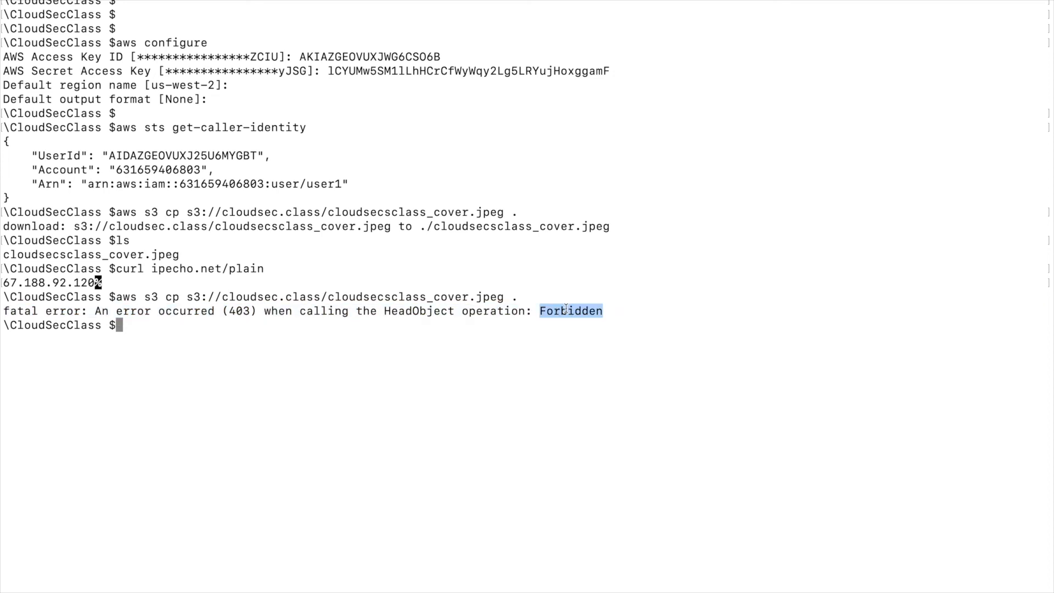
click(330, 323)
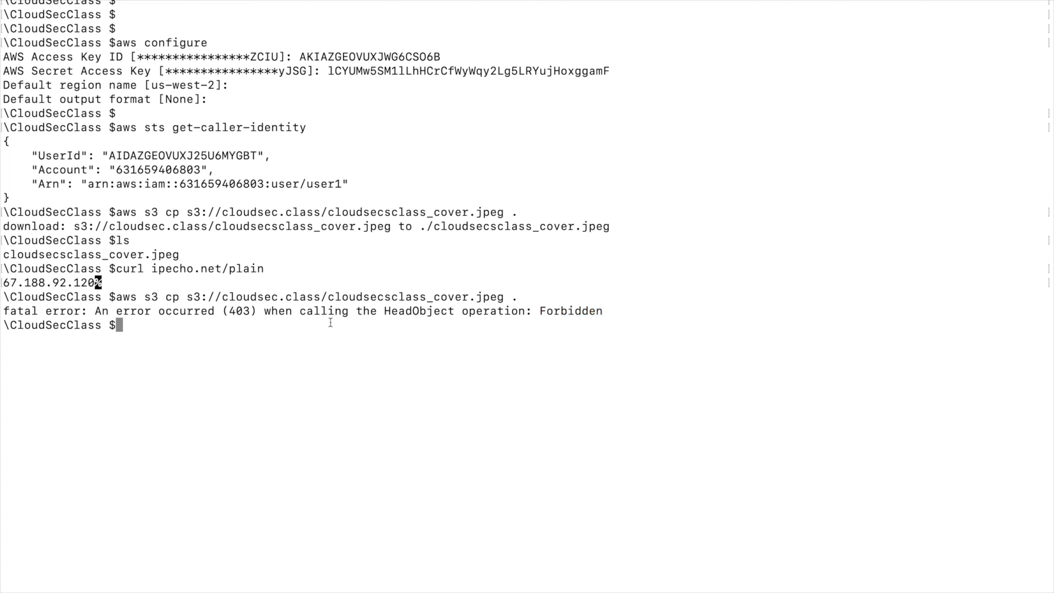